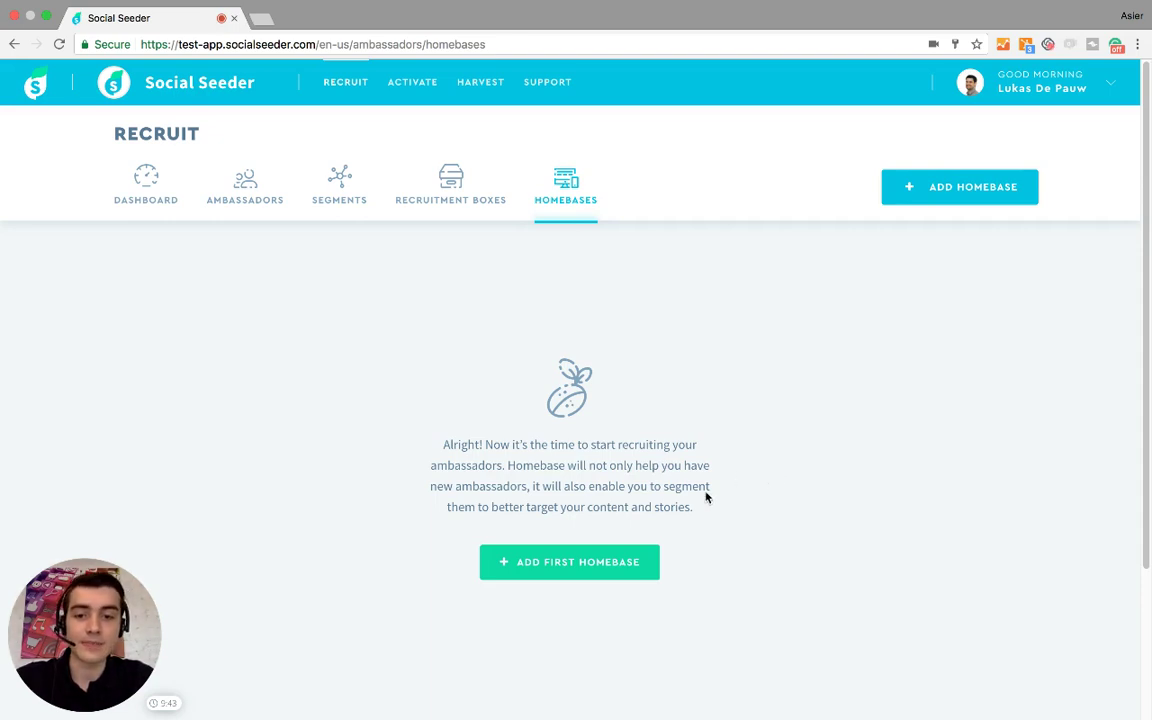
Start a new homebase named 'First homebase', letting the label auto-fill as first-homebase
{"action": "left_click", "coordinate": [586, 566]}
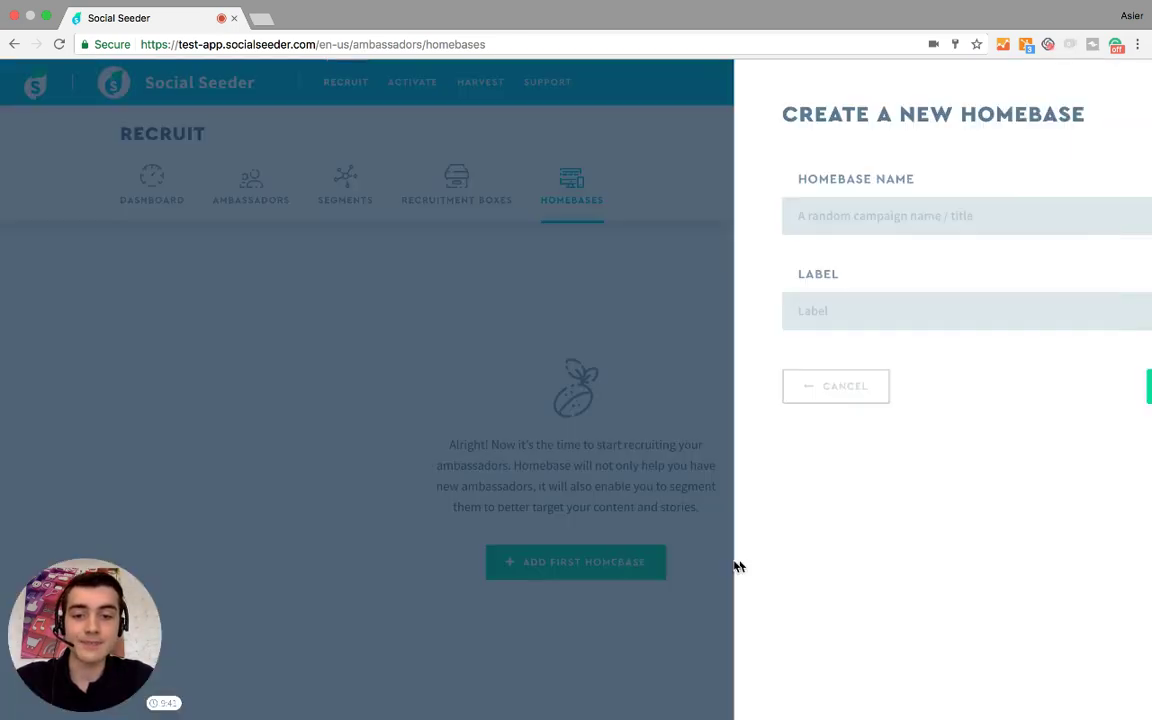
{"action": "left_click", "coordinate": [874, 221]}
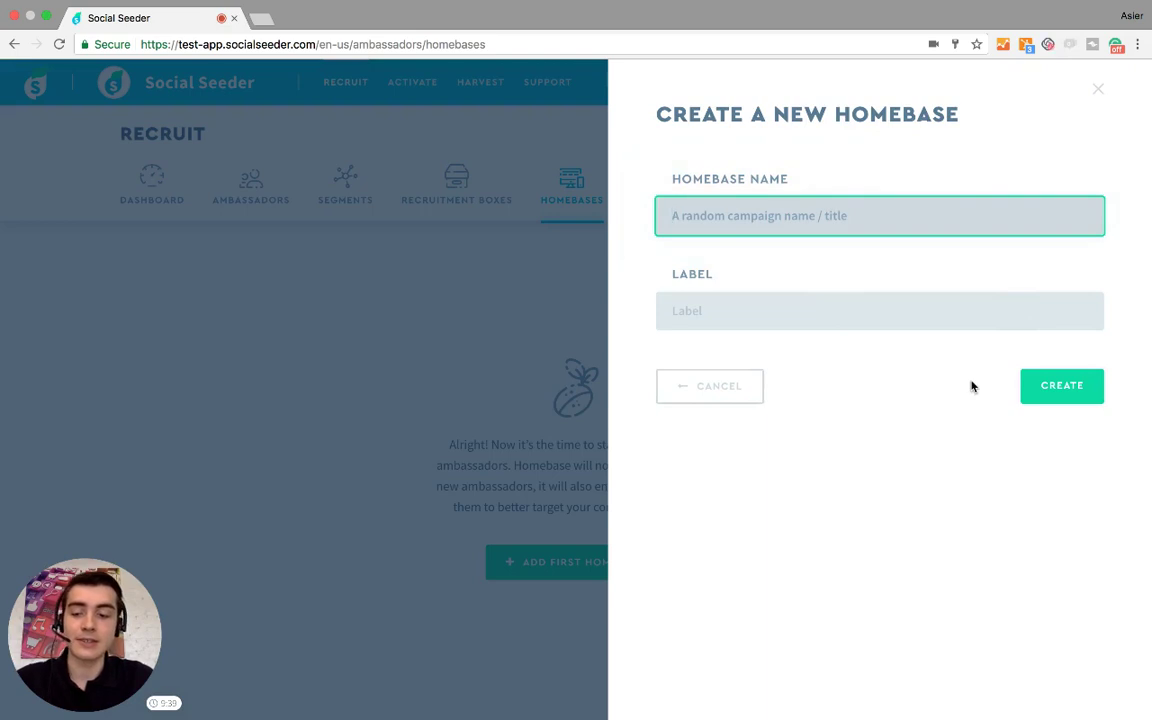
{"action": "type", "text": "F"}
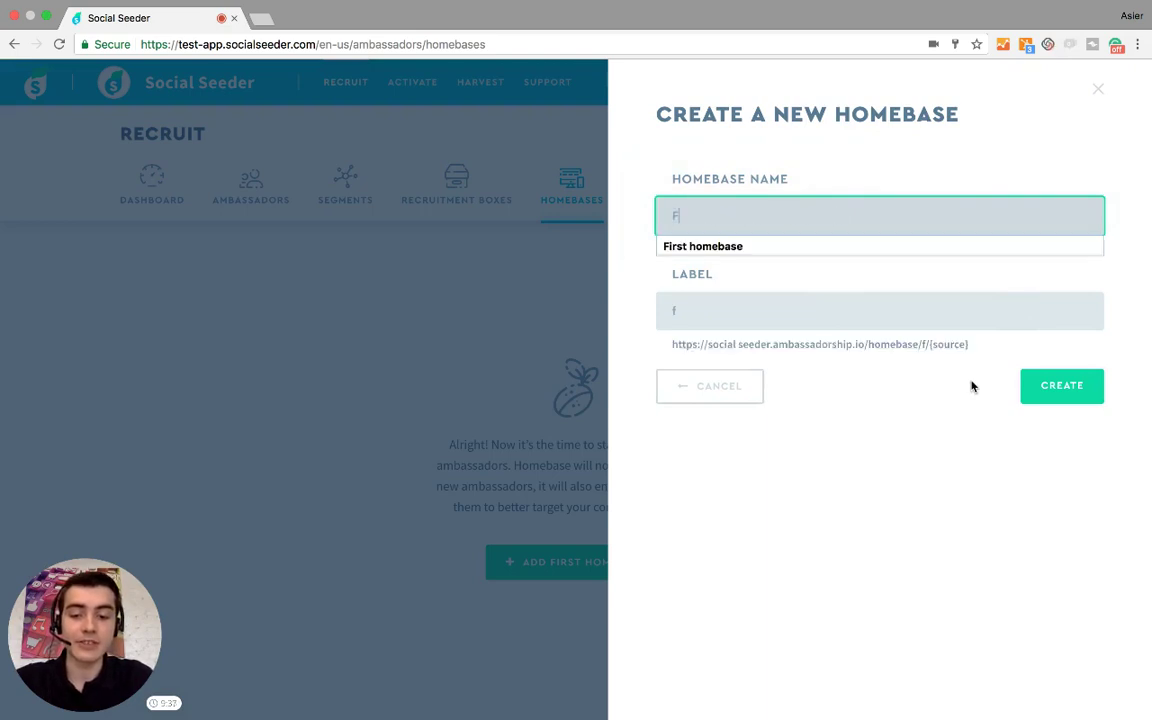
{"action": "type", "text": "irst homebase"}
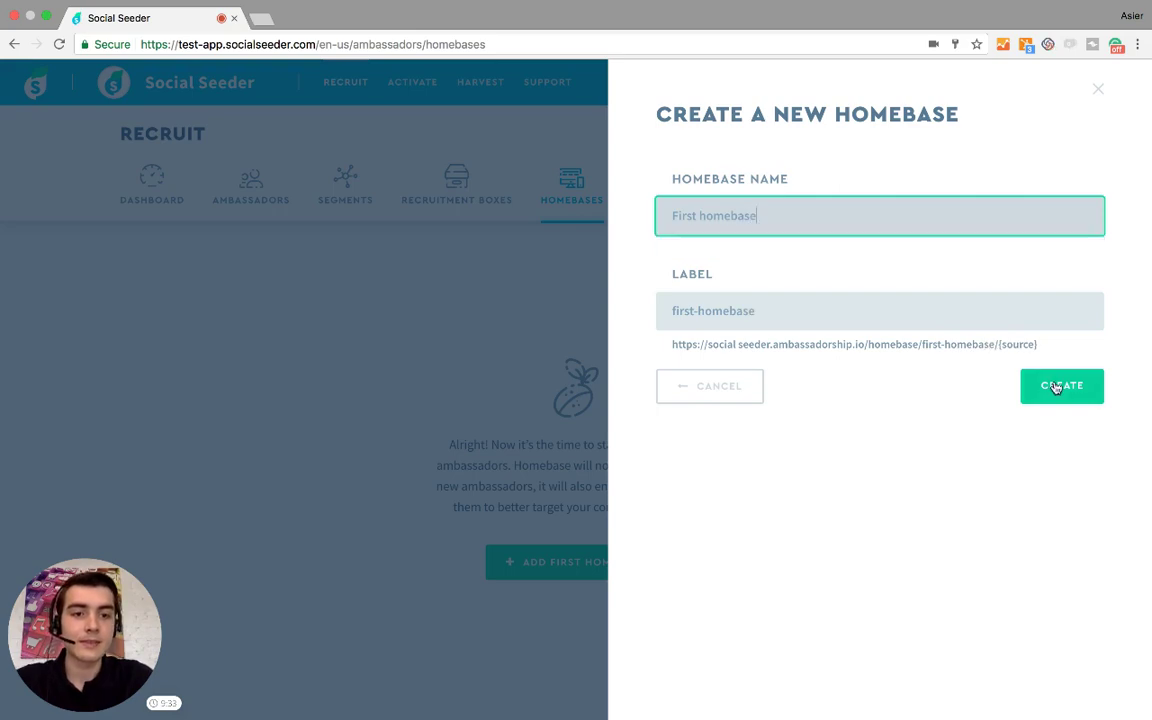
Create the homebase and dismiss its introduction
{"action": "left_click", "coordinate": [1054, 386]}
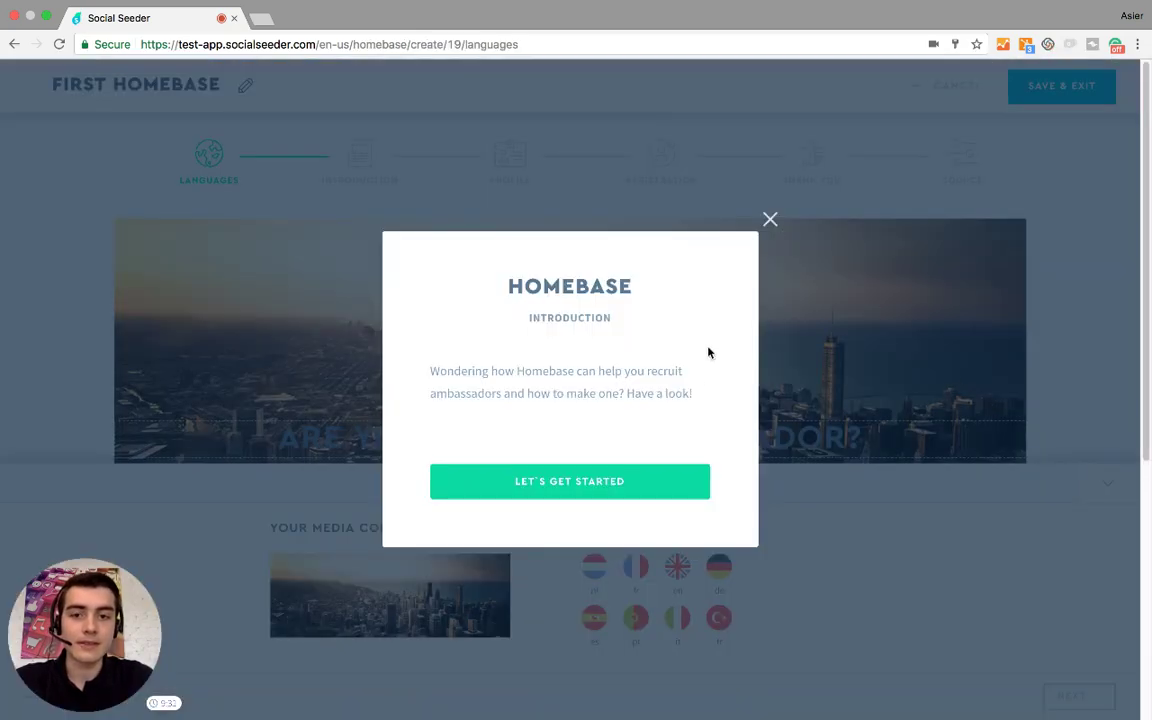
{"action": "left_click", "coordinate": [770, 217]}
{"action": "scroll", "coordinate": [769, 216], "scroll_direction": "down", "scroll_amount": 2}
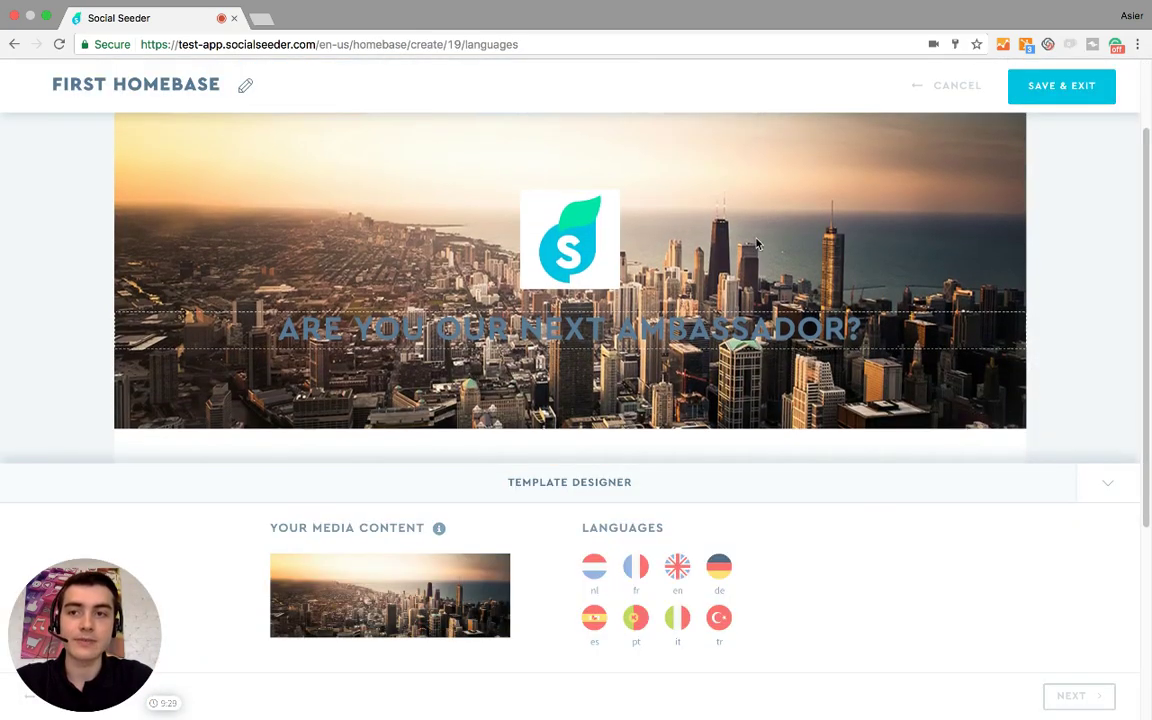
{"action": "scroll", "coordinate": [770, 272], "scroll_direction": "up", "scroll_amount": 2}
{"action": "scroll", "coordinate": [787, 273], "scroll_direction": "down", "scroll_amount": 3}
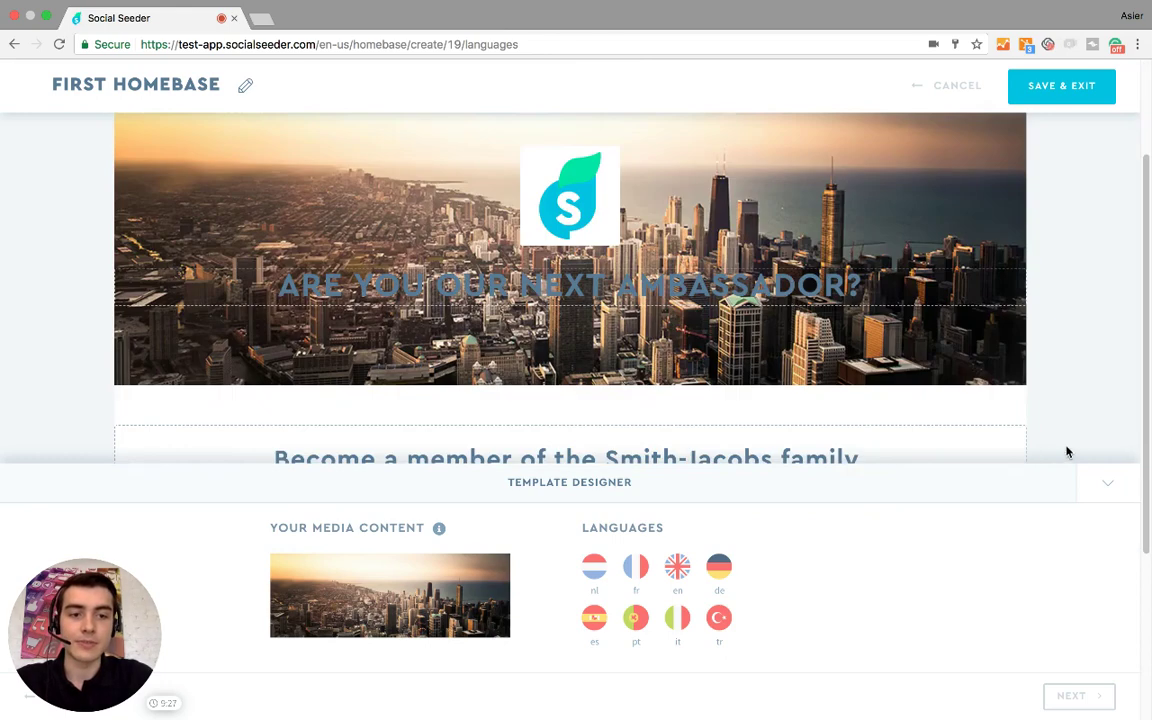
{"action": "scroll", "coordinate": [841, 404], "scroll_direction": "up", "scroll_amount": 1}
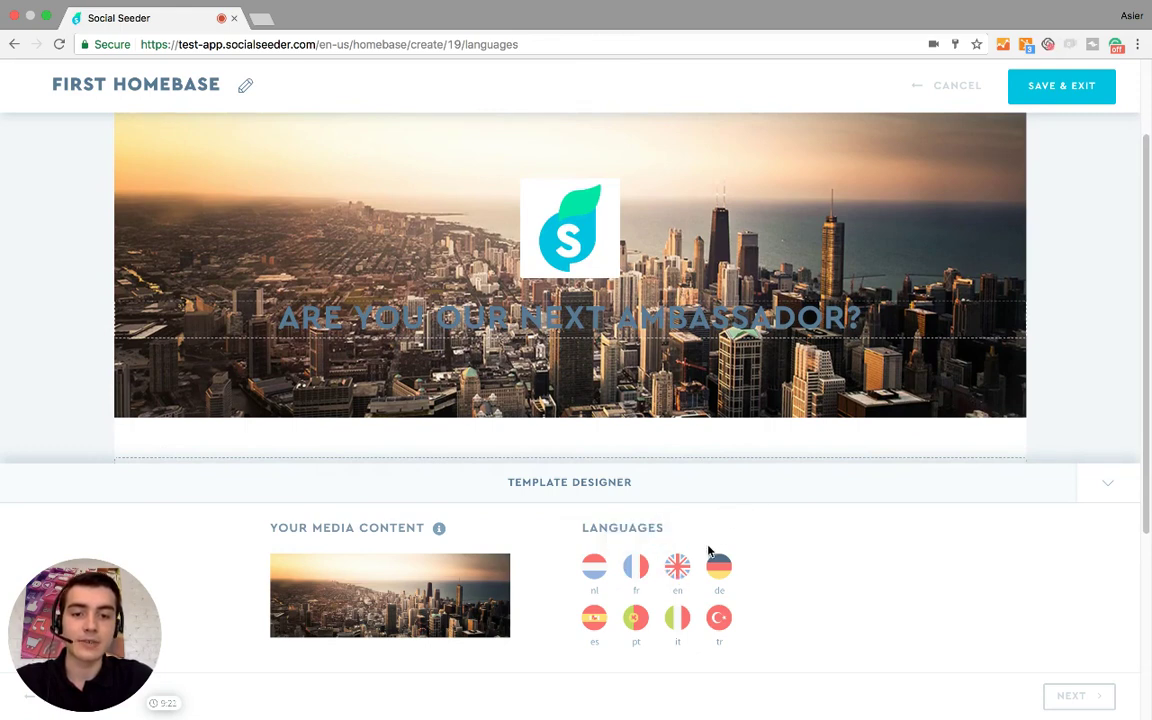
Leave English as the only offered language, adding then removing Dutch
{"action": "left_click", "coordinate": [678, 575]}
{"action": "left_click", "coordinate": [594, 567]}
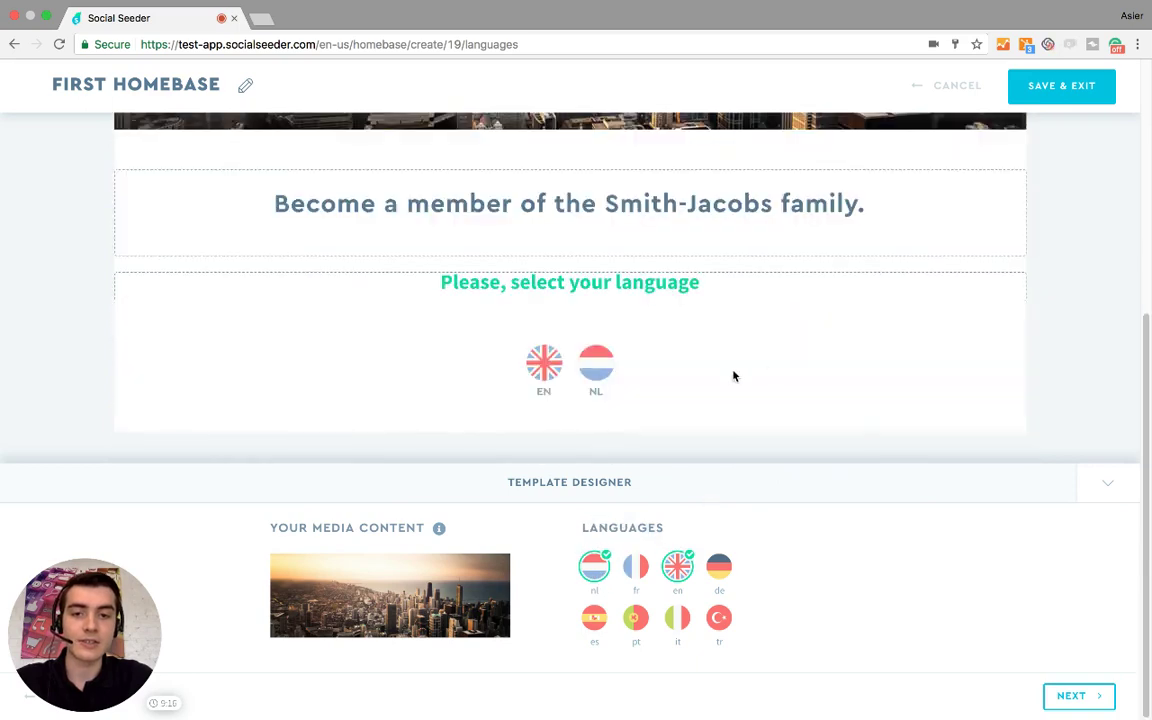
{"action": "left_click", "coordinate": [594, 567]}
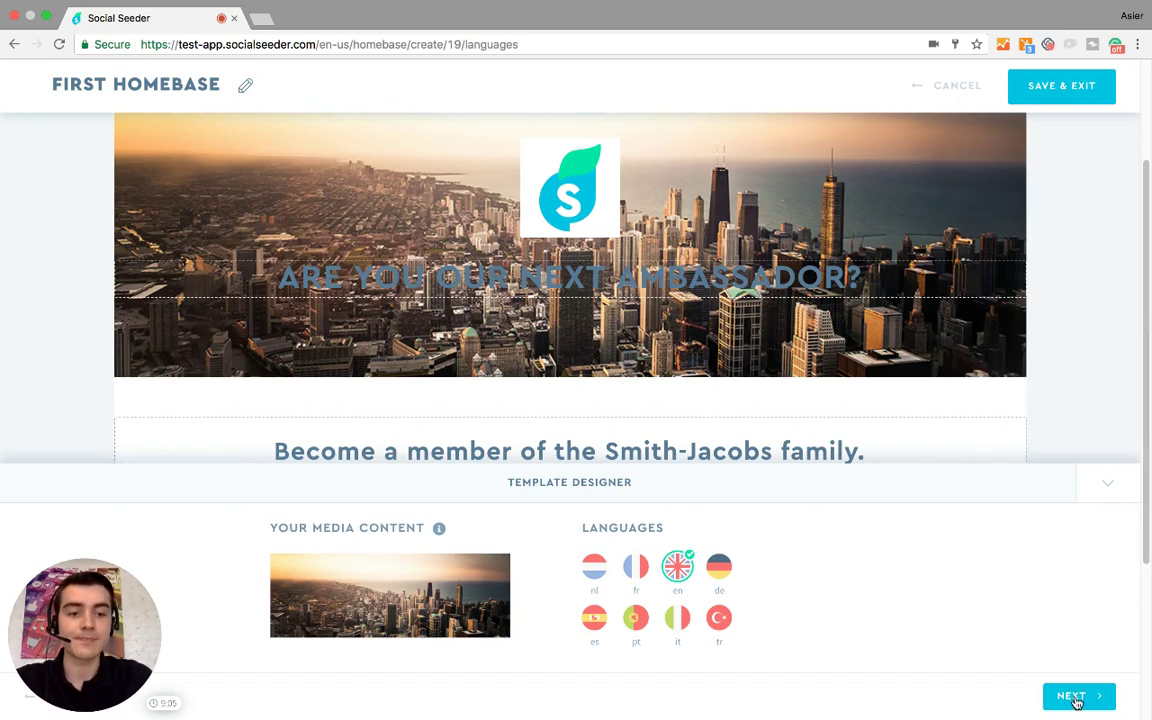
Advance to the Introduction step and show its template design settings
{"action": "left_click", "coordinate": [1073, 700]}
{"action": "scroll", "coordinate": [980, 520], "scroll_direction": "down", "scroll_amount": 2}
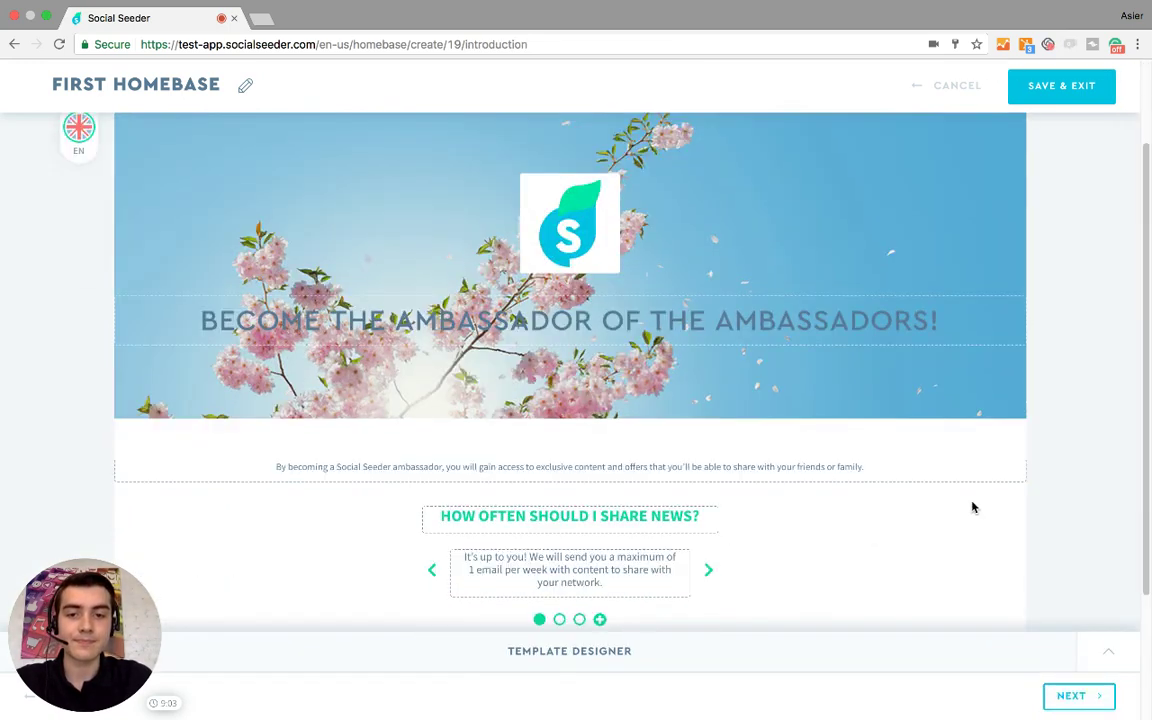
{"action": "left_click", "coordinate": [1106, 652]}
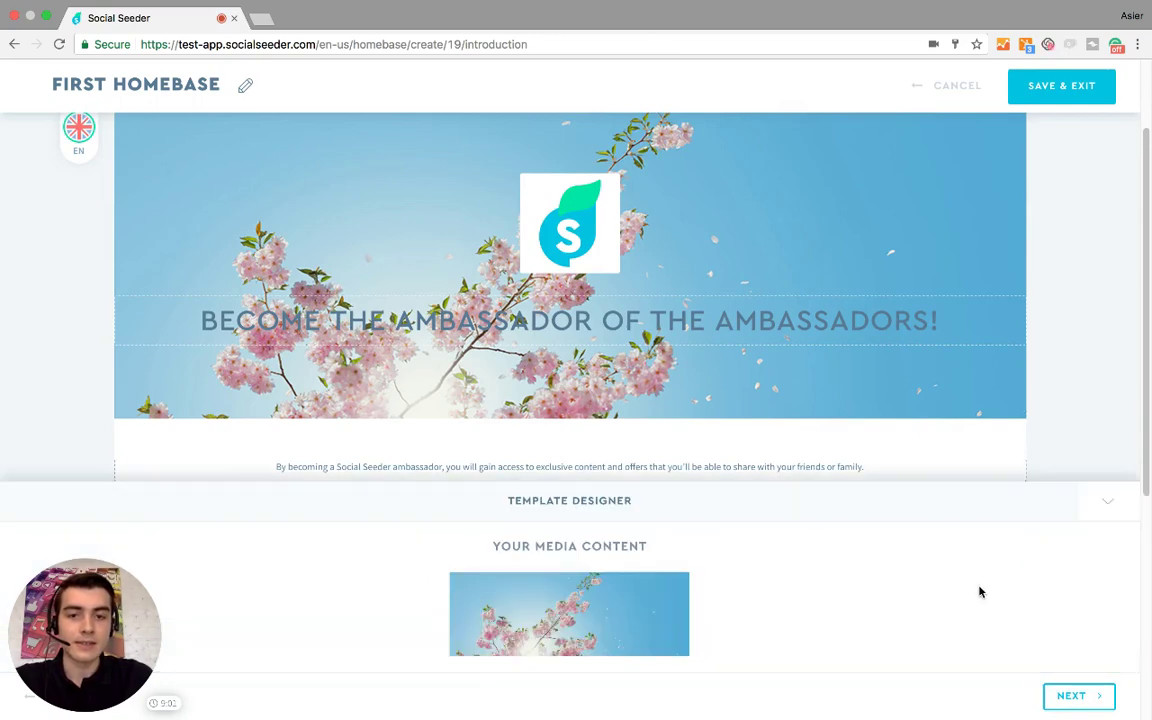
{"action": "scroll", "coordinate": [957, 463], "scroll_direction": "down", "scroll_amount": 4}
{"action": "scroll", "coordinate": [957, 463], "scroll_direction": "up", "scroll_amount": 3}
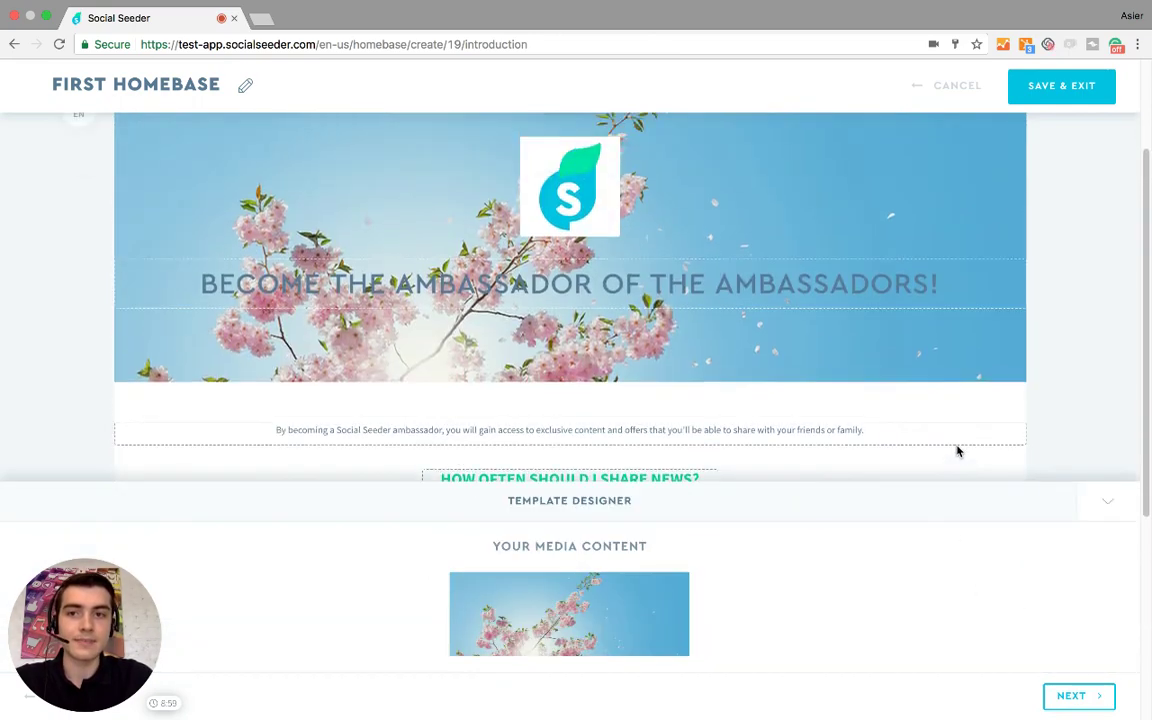
{"action": "scroll", "coordinate": [957, 451], "scroll_direction": "up", "scroll_amount": 3}
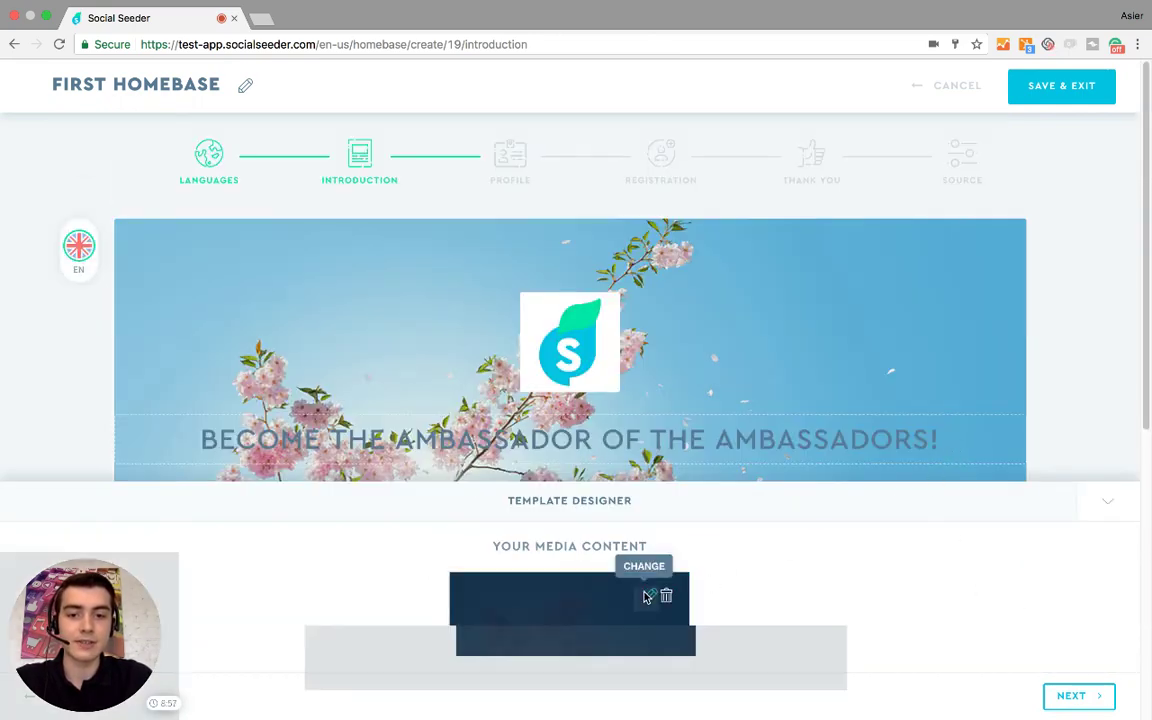
Replace the banner image with photo1.jpg, zoomed to fill the frame
{"action": "left_click", "coordinate": [645, 597]}
{"action": "left_click", "coordinate": [455, 484]}
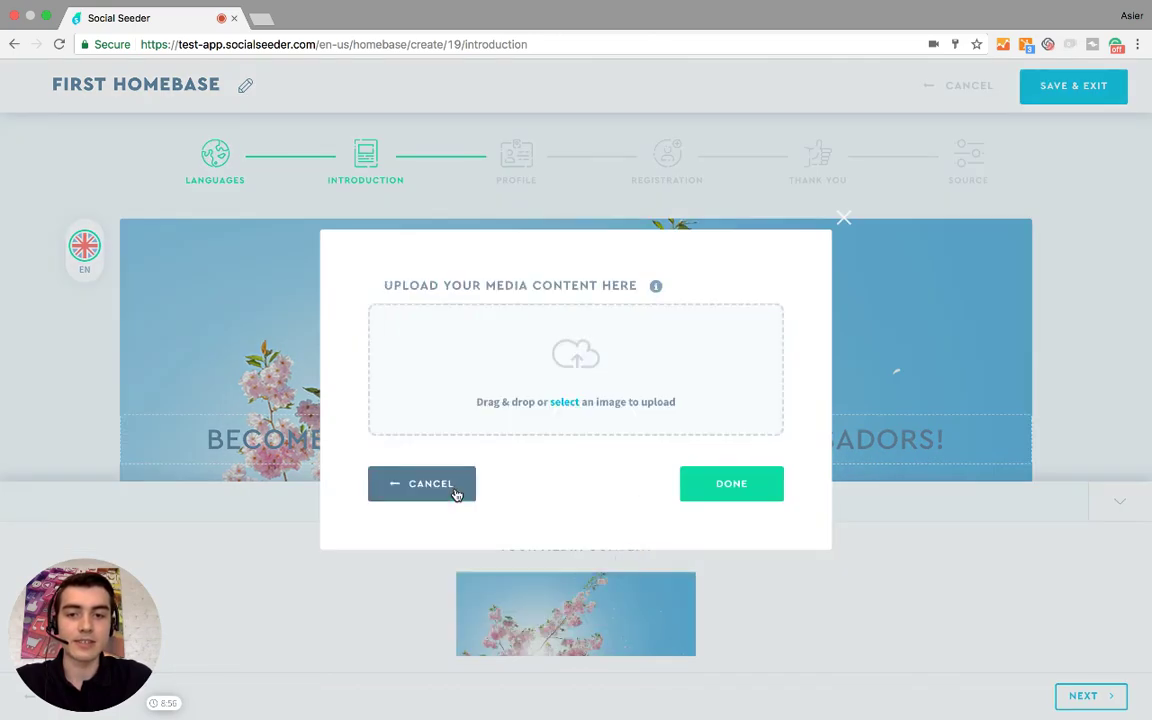
{"action": "left_click", "coordinate": [560, 401]}
{"action": "left_click", "coordinate": [472, 83]}
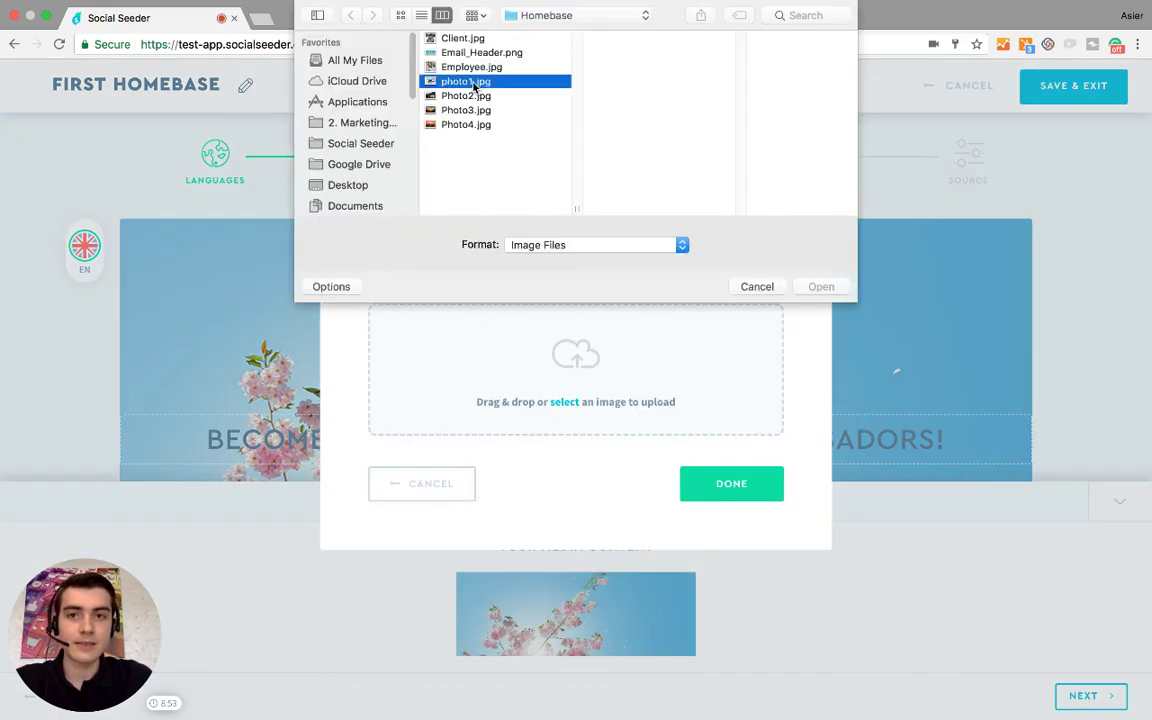
{"action": "double_click", "coordinate": [474, 86]}
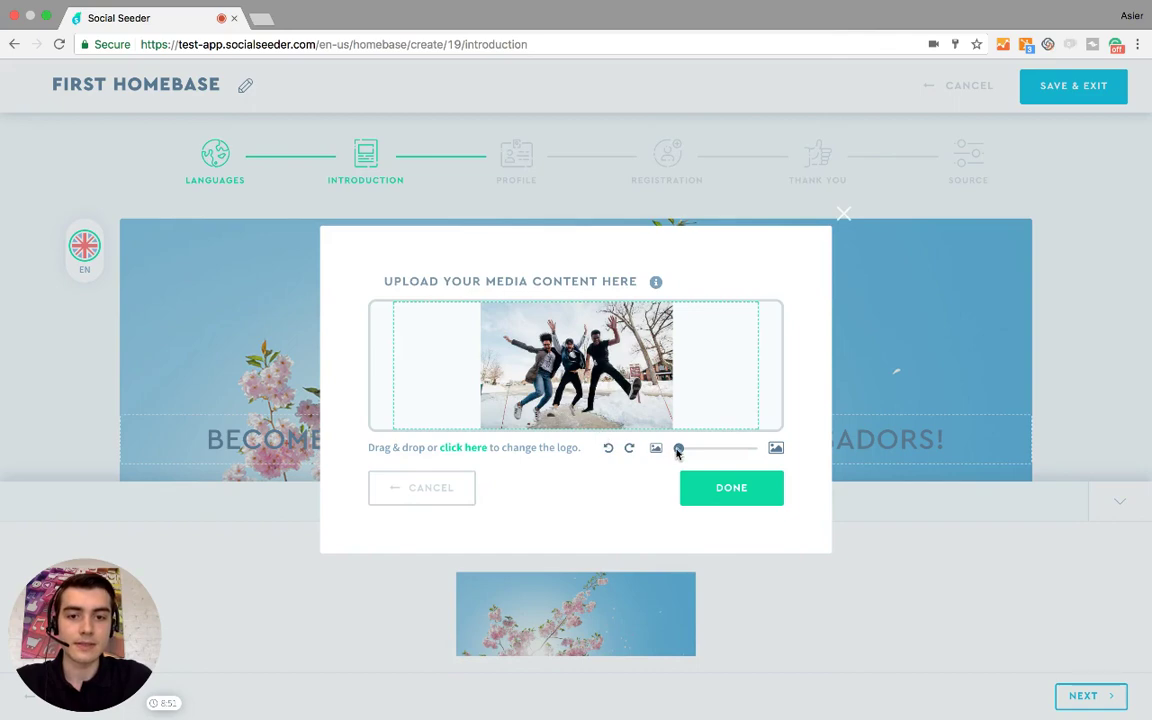
{"action": "left_click_drag", "start_coordinate": [677, 447], "coordinate": [681, 415]}
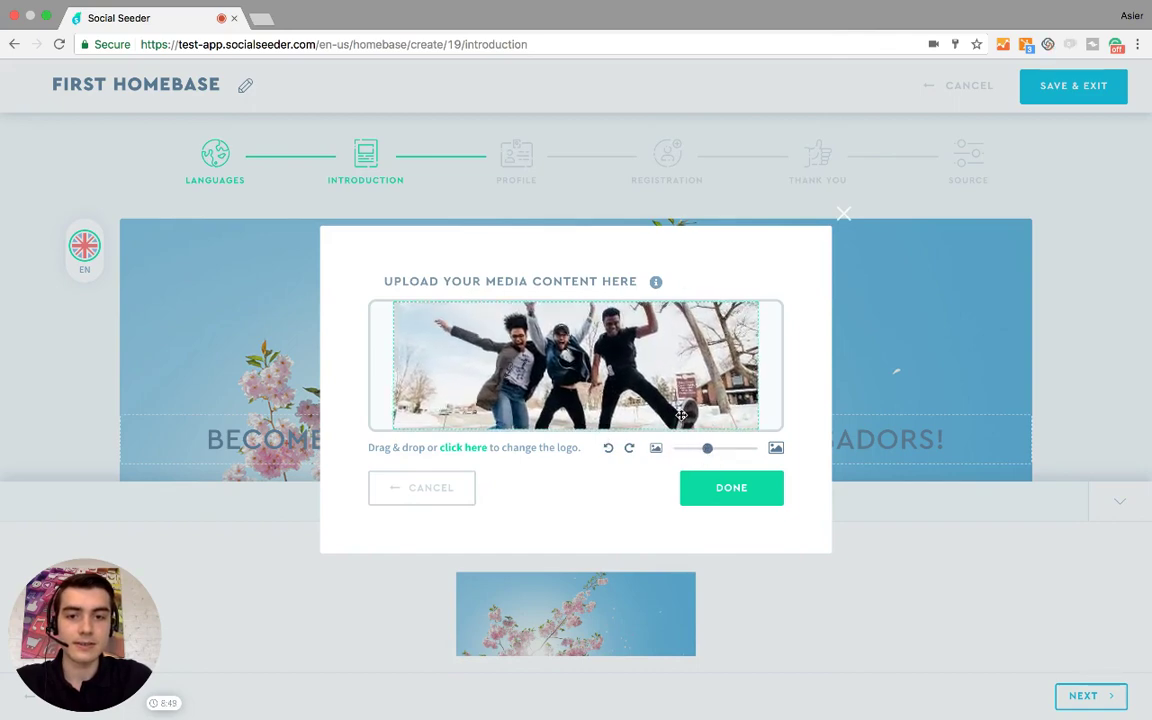
{"action": "left_click", "coordinate": [730, 487]}
Delete the logo from the Introduction banner
{"action": "mouse_move", "coordinate": [599, 329]}
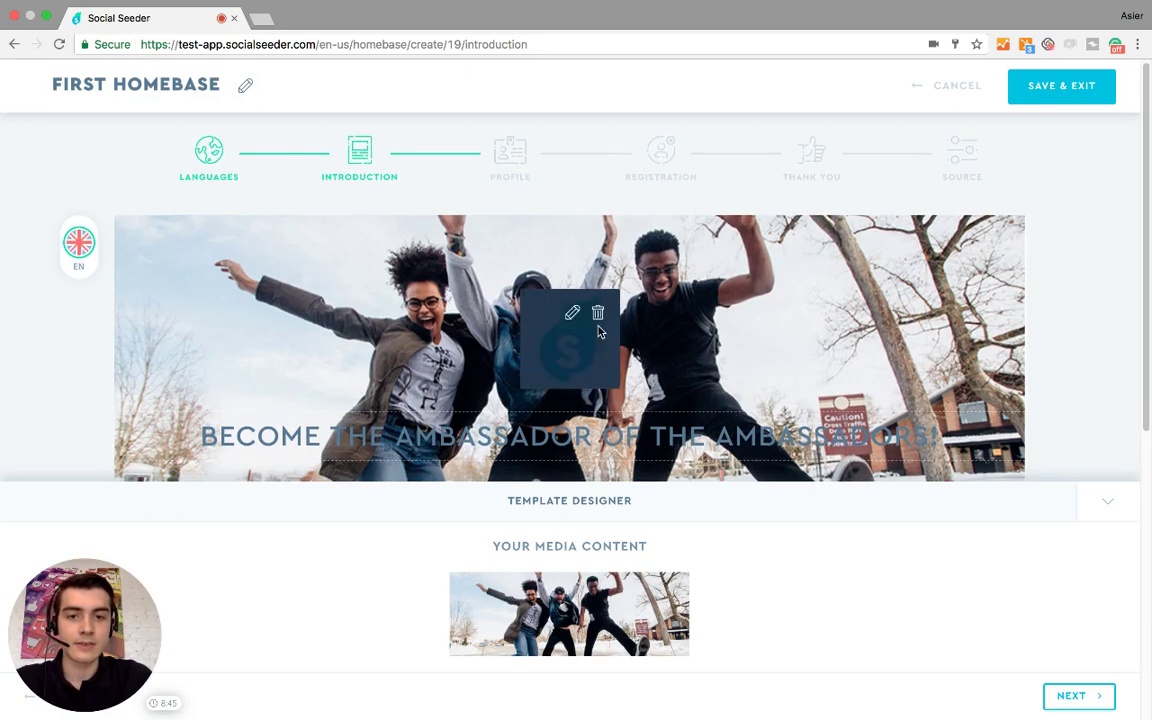
{"action": "scroll", "coordinate": [597, 314], "scroll_direction": "down", "scroll_amount": 1}
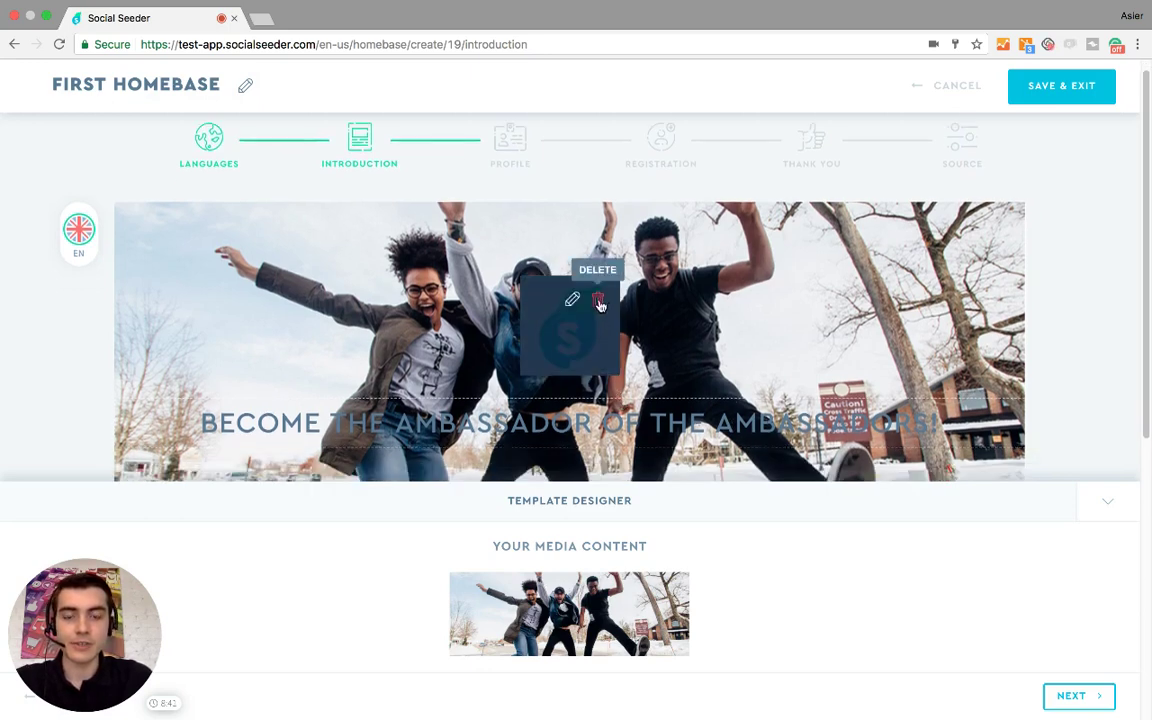
{"action": "left_click", "coordinate": [598, 302]}
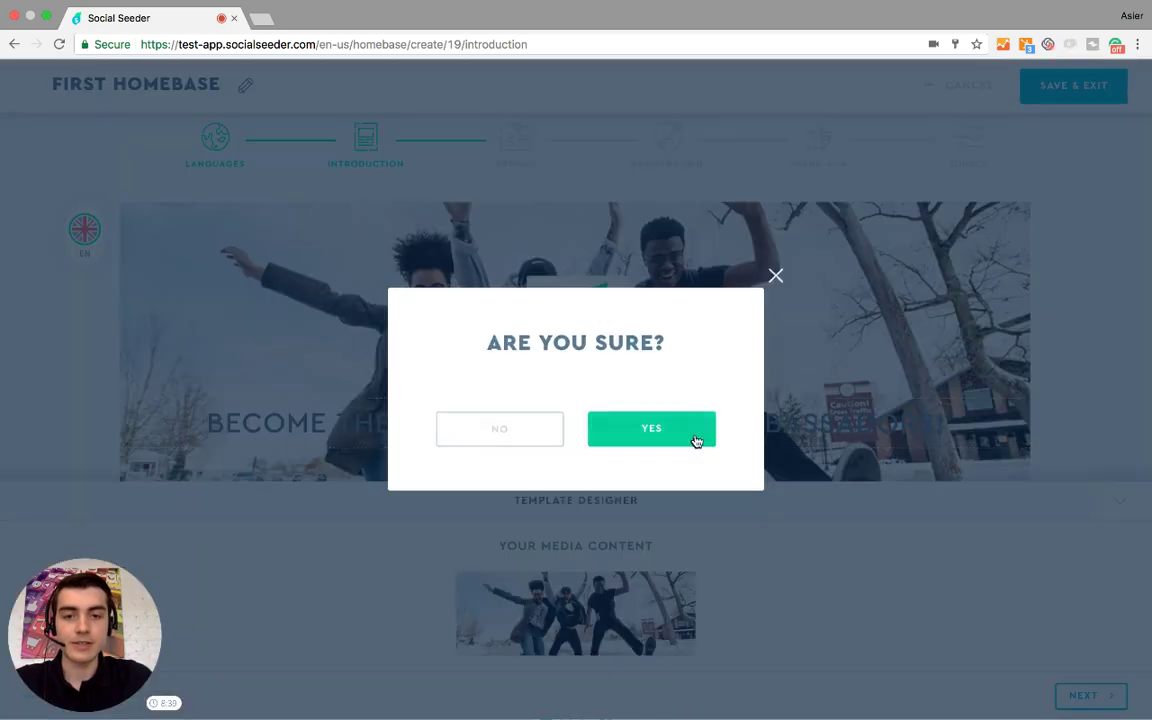
{"action": "left_click", "coordinate": [692, 442]}
Colour the 'Become the ambassador of the ambassadors!' heading bright green
{"action": "left_click_drag", "start_coordinate": [943, 432], "coordinate": [200, 424]}
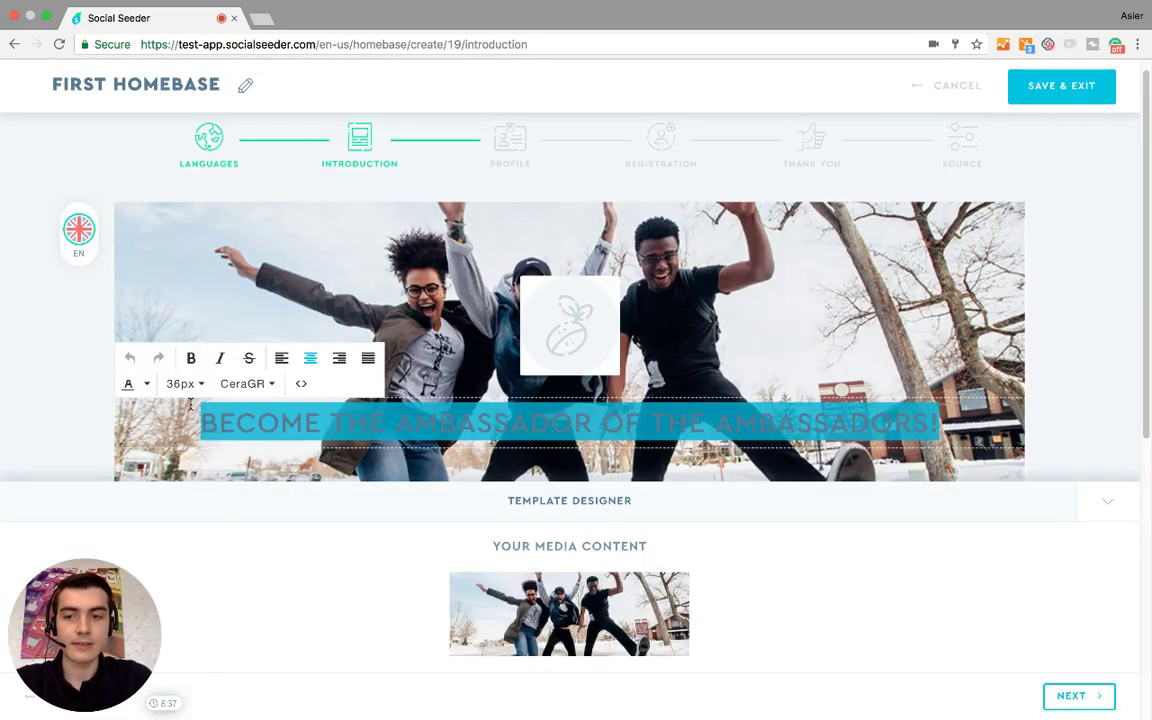
{"action": "left_click", "coordinate": [128, 384]}
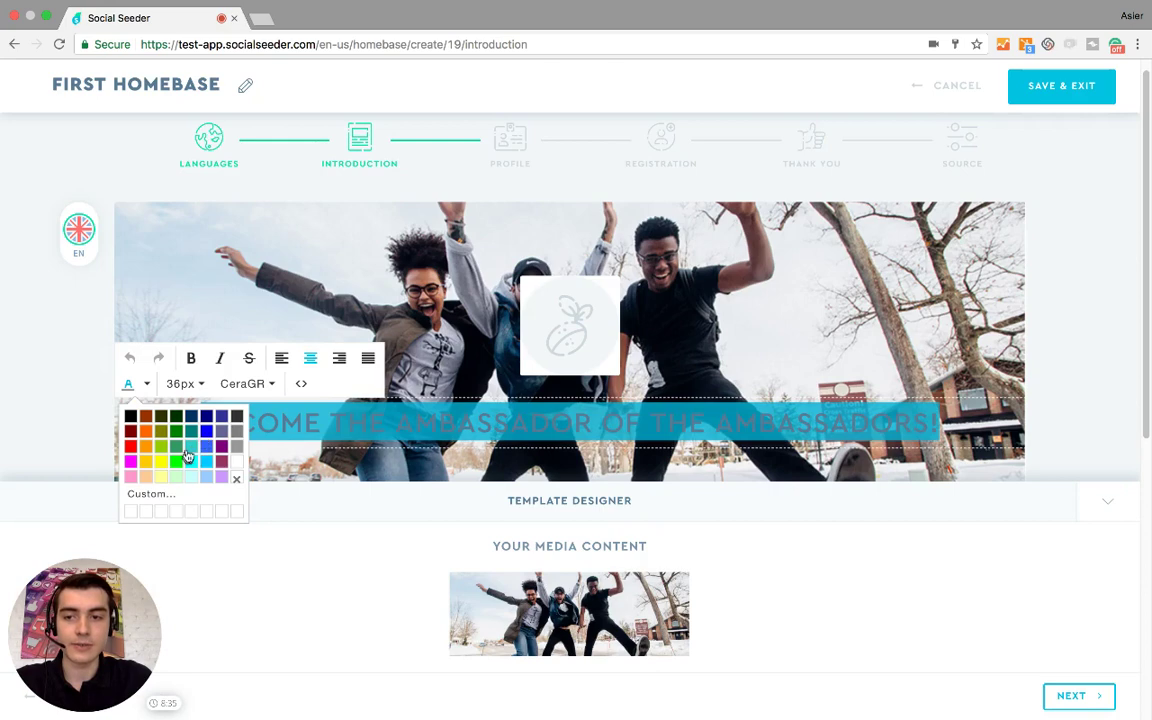
{"action": "left_click", "coordinate": [146, 440]}
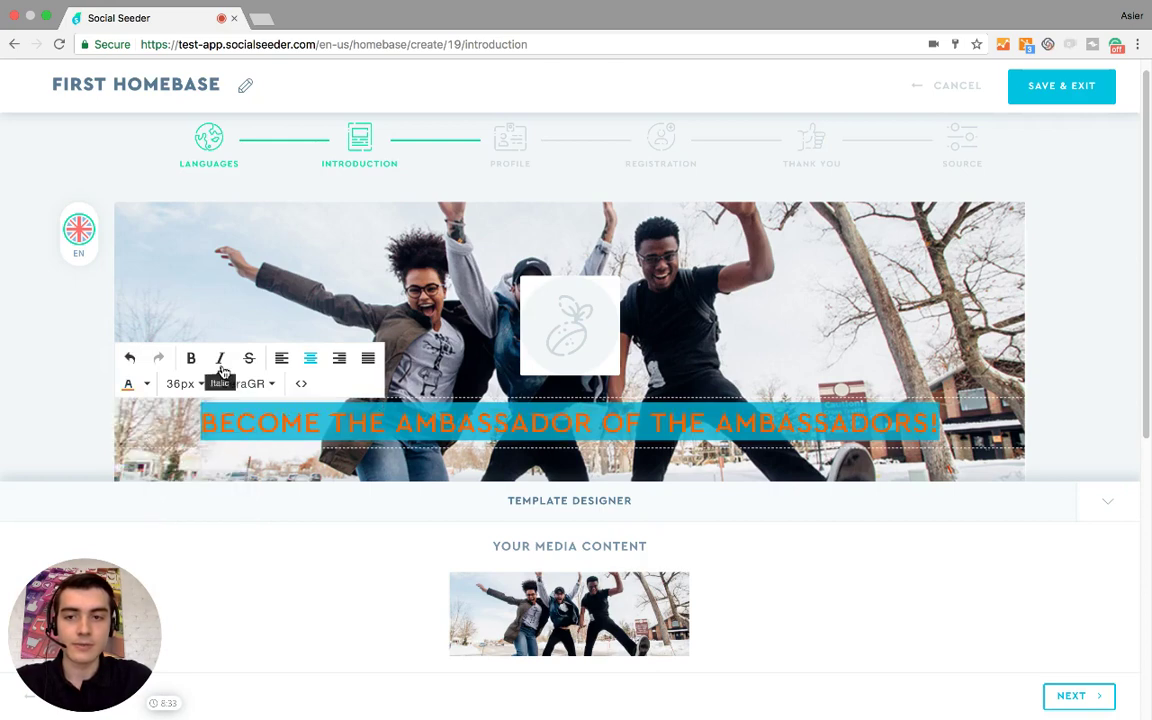
{"action": "left_click", "coordinate": [128, 384]}
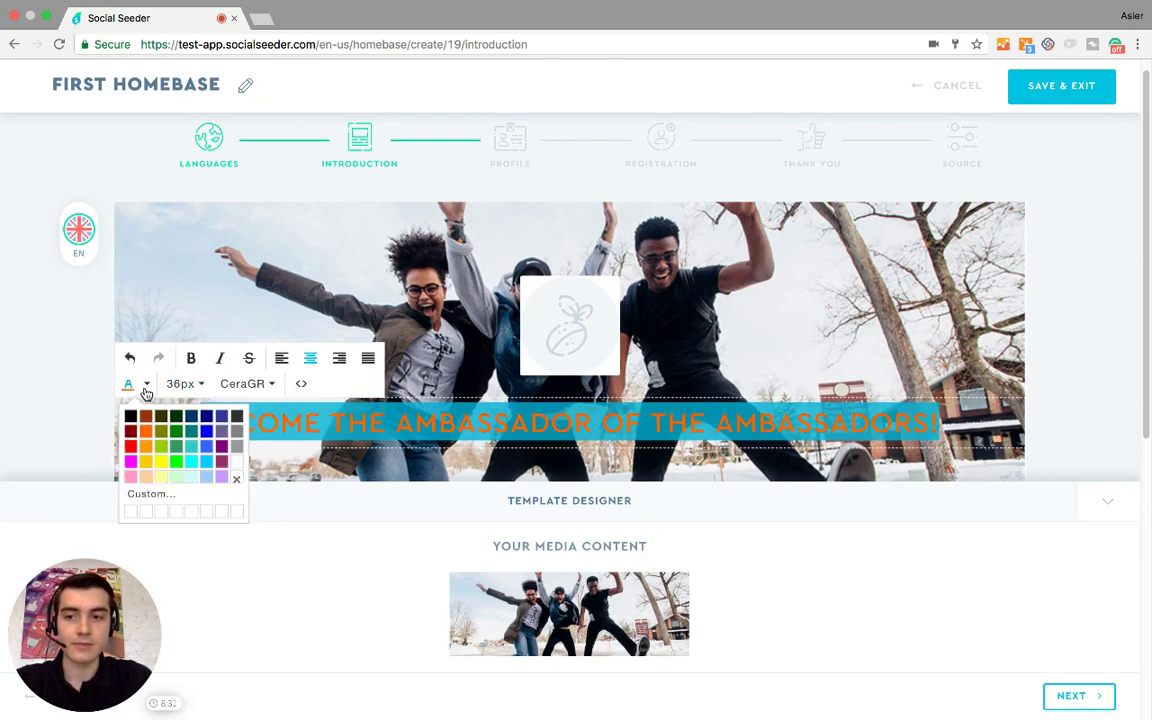
{"action": "left_click", "coordinate": [172, 462]}
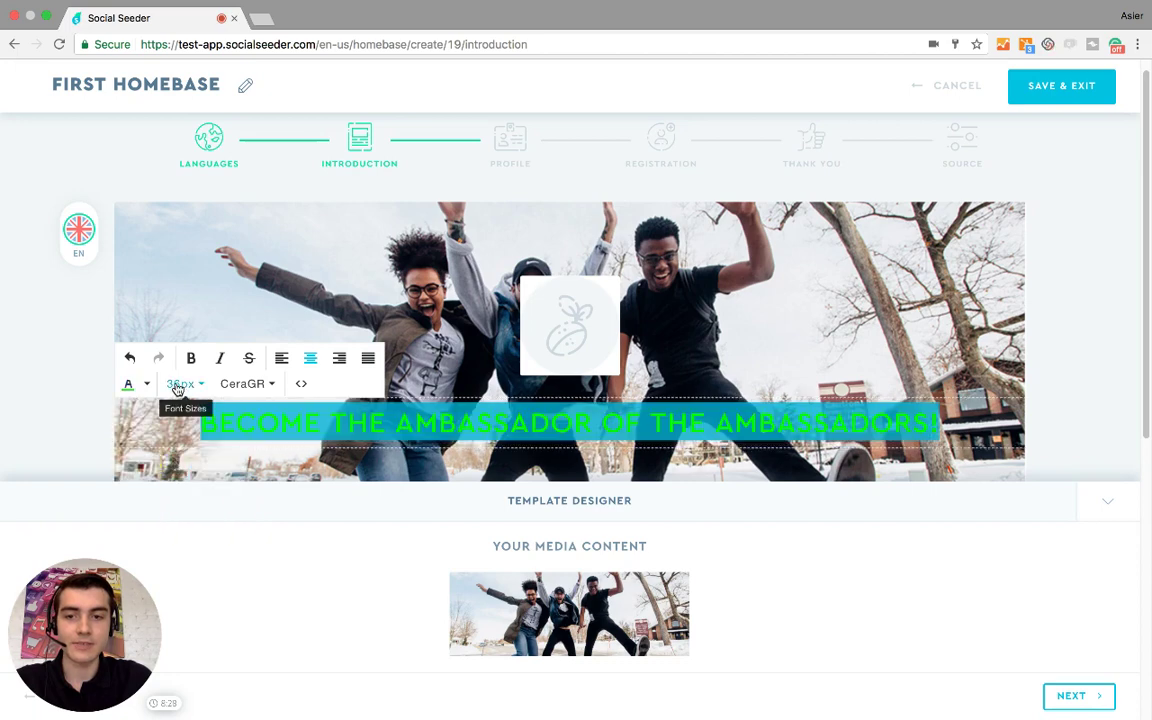
{"action": "left_click", "coordinate": [172, 330]}
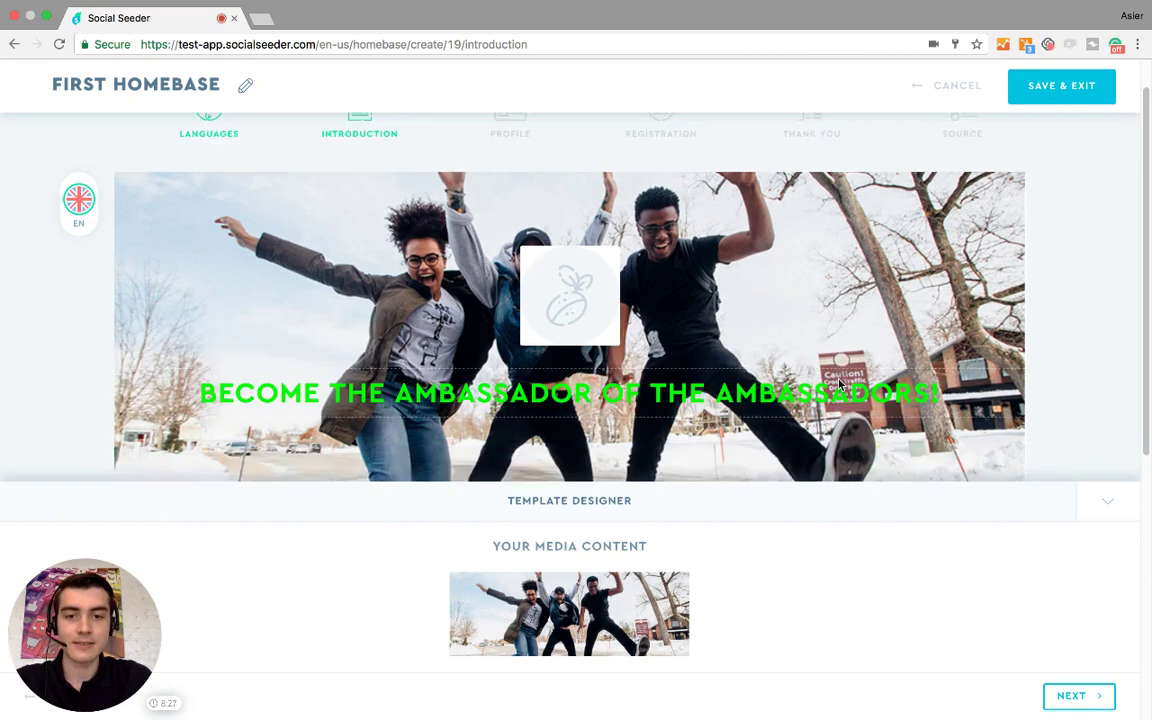
Browse the three FAQ slides and add a fourth placeholder FAQ
{"action": "scroll", "coordinate": [782, 388], "scroll_direction": "down", "scroll_amount": 5}
{"action": "scroll", "coordinate": [790, 375], "scroll_direction": "up", "scroll_amount": 2}
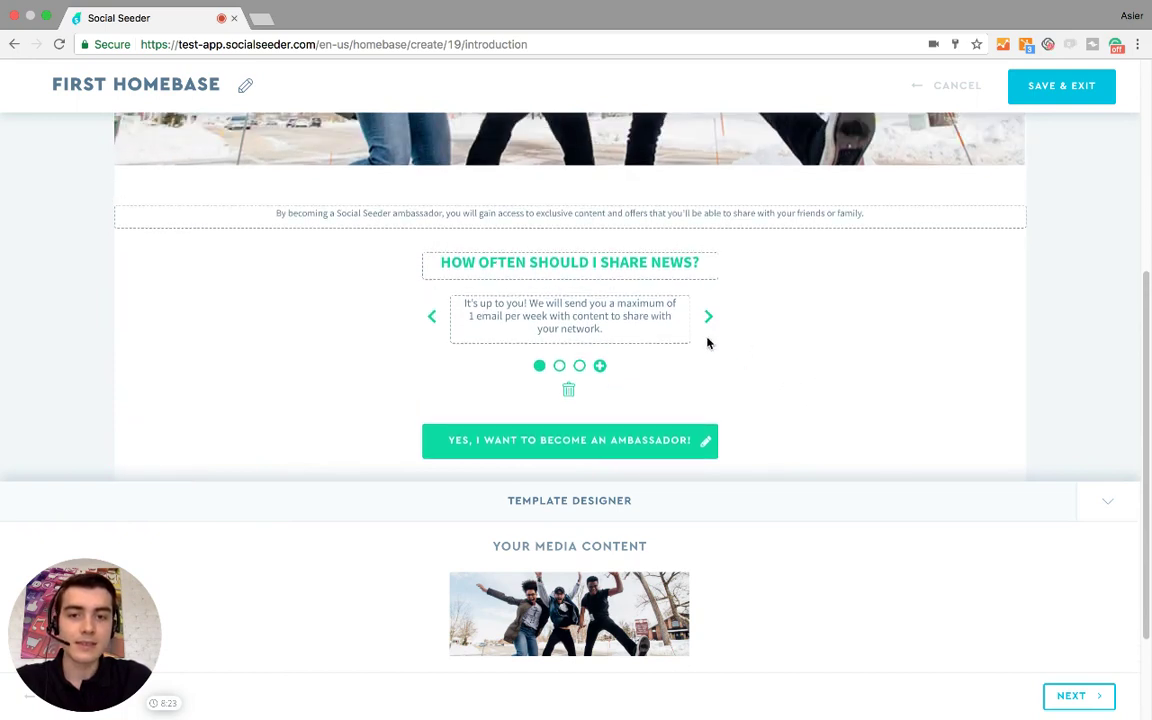
{"action": "left_click", "coordinate": [709, 320]}
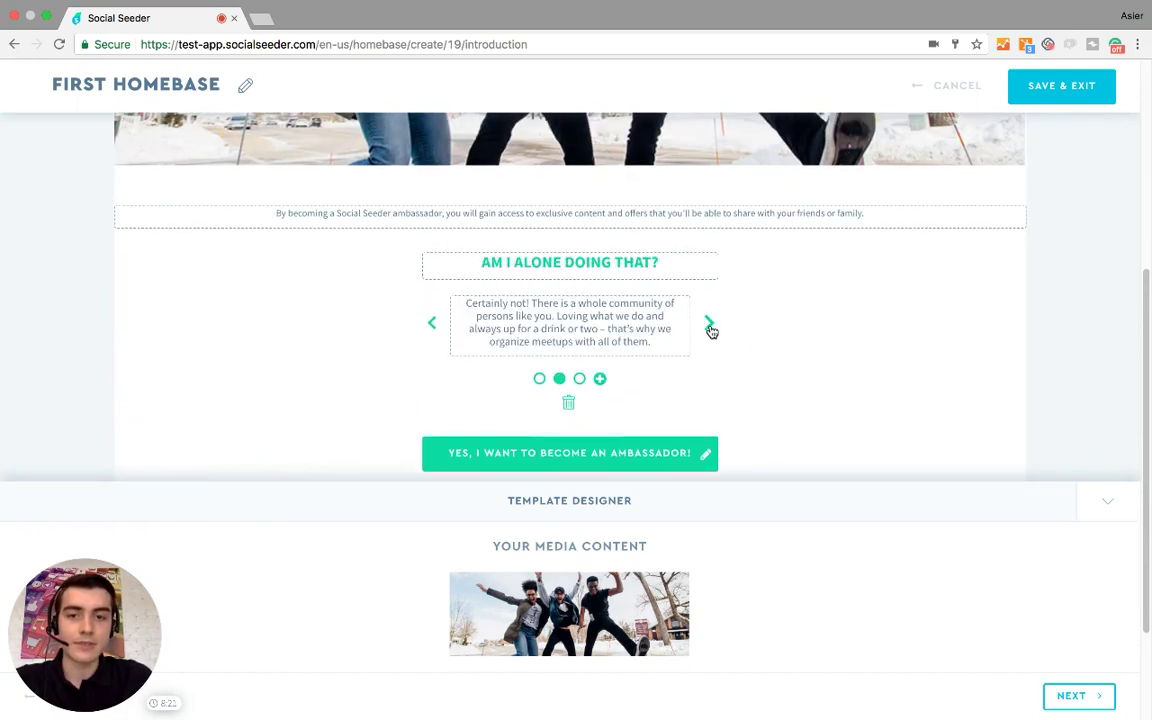
{"action": "left_click", "coordinate": [710, 328]}
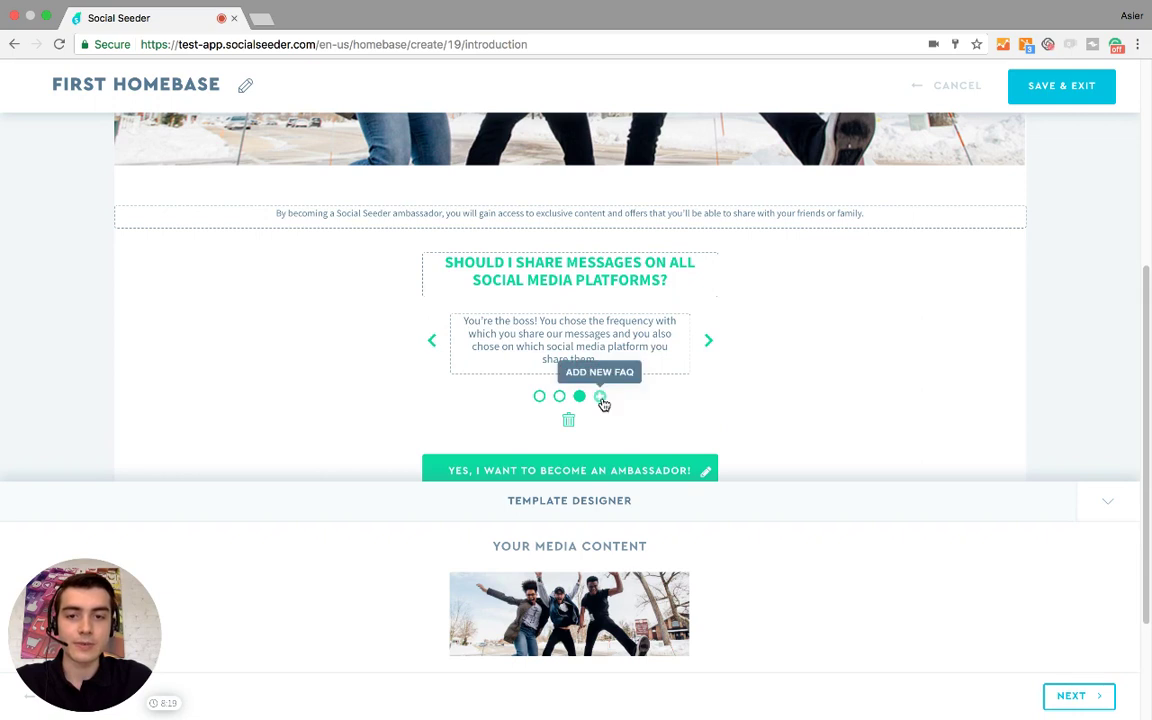
{"action": "left_click", "coordinate": [431, 343]}
{"action": "left_click", "coordinate": [433, 324]}
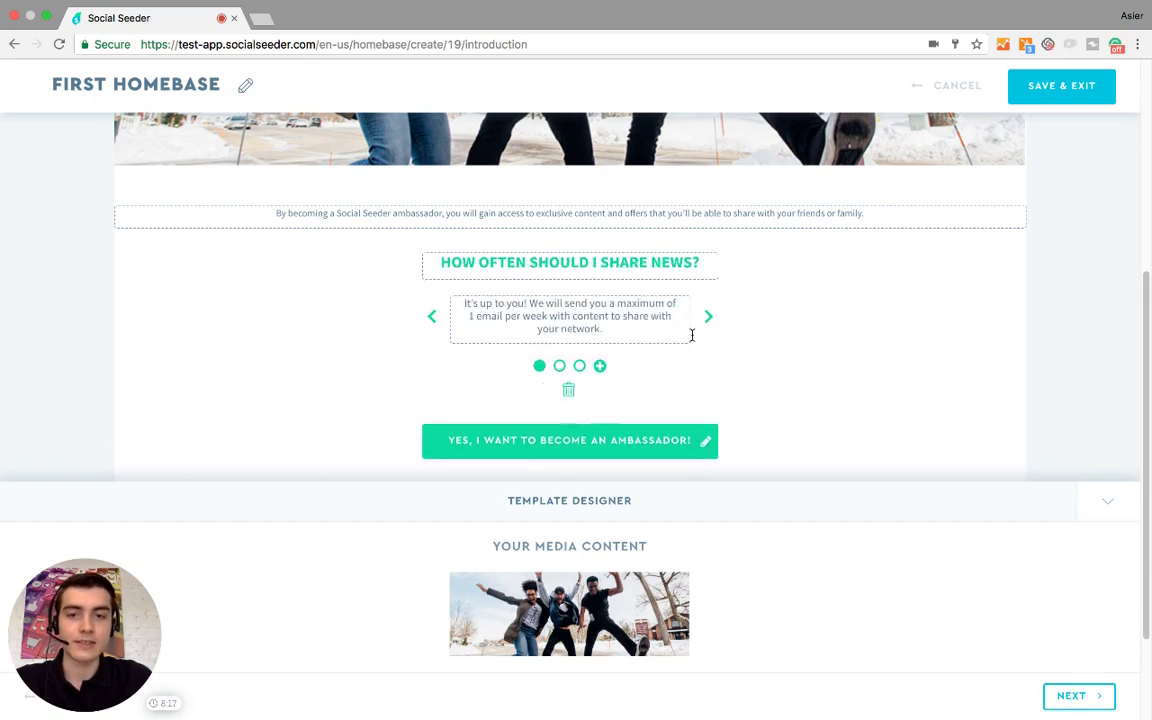
{"action": "left_click", "coordinate": [601, 368]}
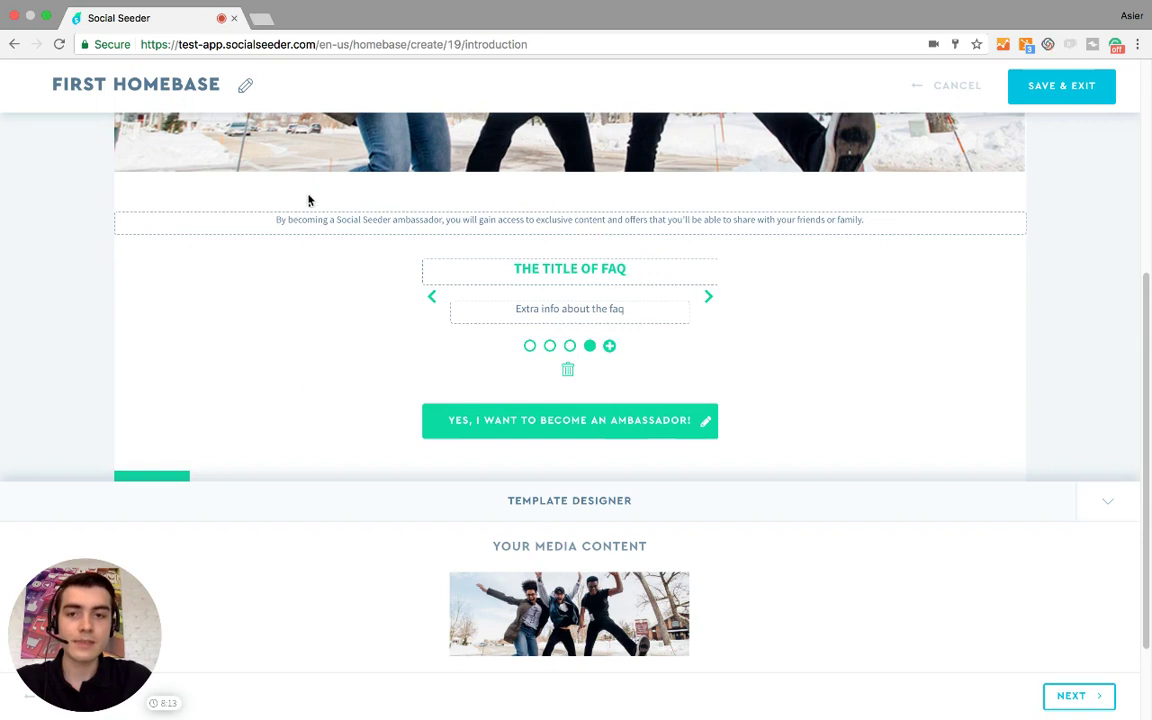
Select and deselect the intro sentence, then continue to the Profile step
{"action": "left_click_drag", "start_coordinate": [276, 222], "coordinate": [784, 236]}
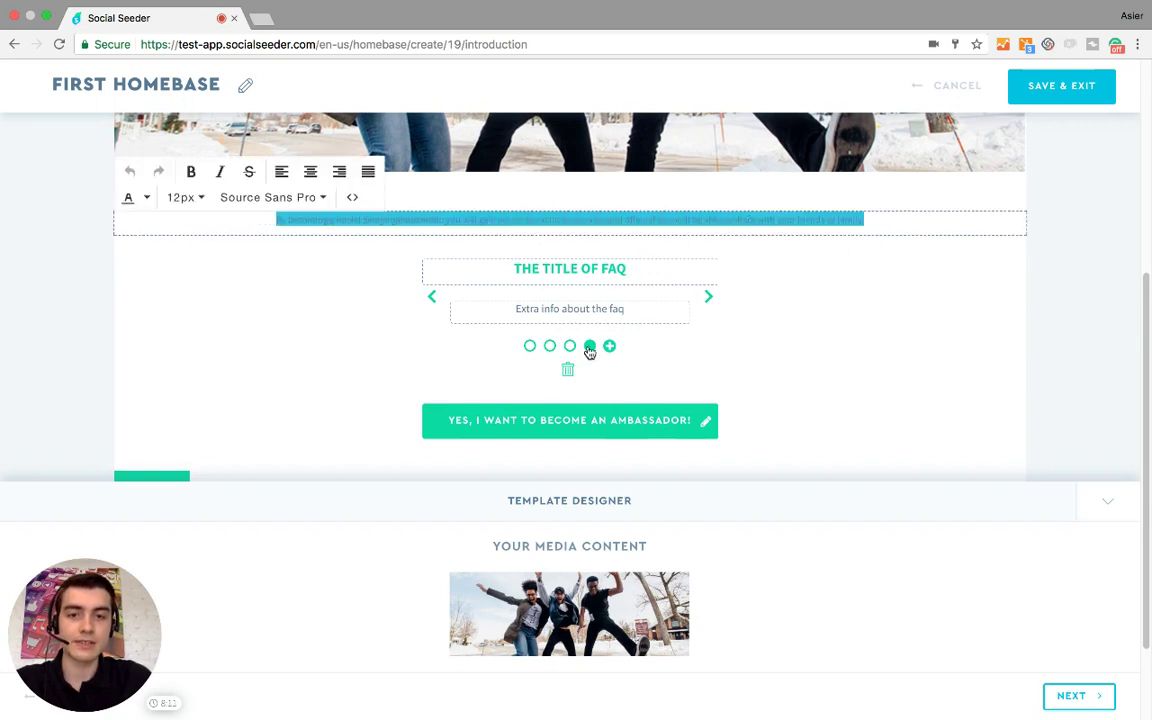
{"action": "scroll", "coordinate": [640, 406], "scroll_direction": "up", "scroll_amount": 1}
{"action": "scroll", "coordinate": [540, 410], "scroll_direction": "down", "scroll_amount": 1}
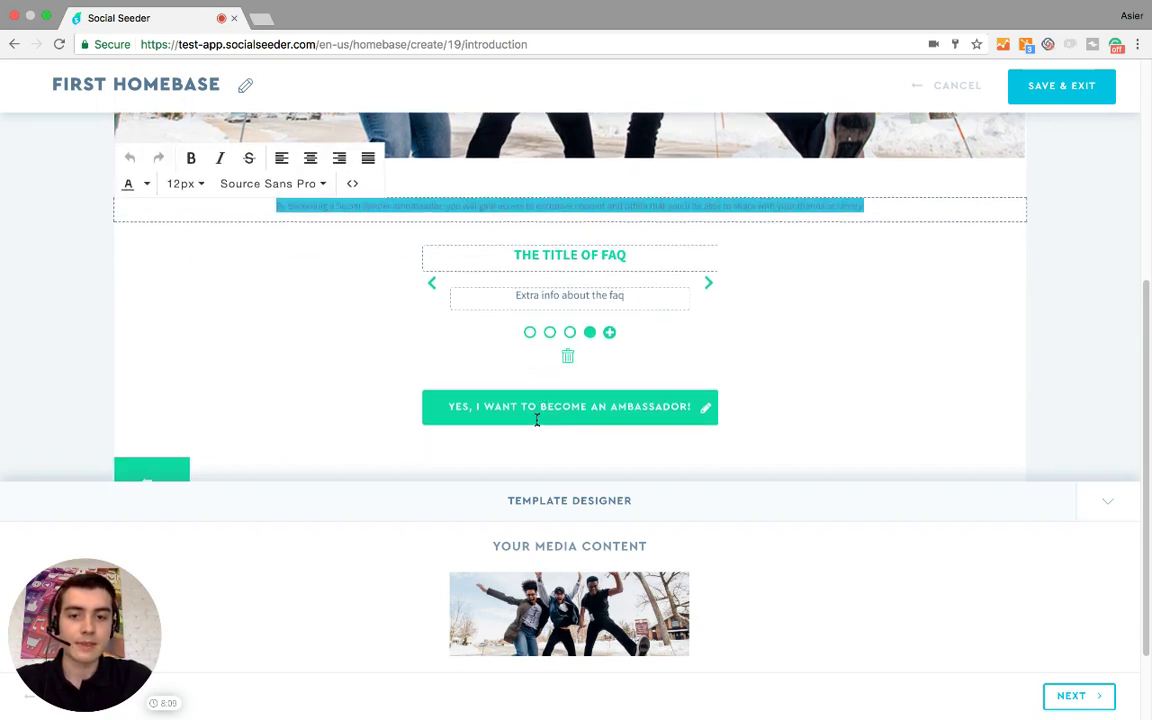
{"action": "left_click", "coordinate": [452, 405]}
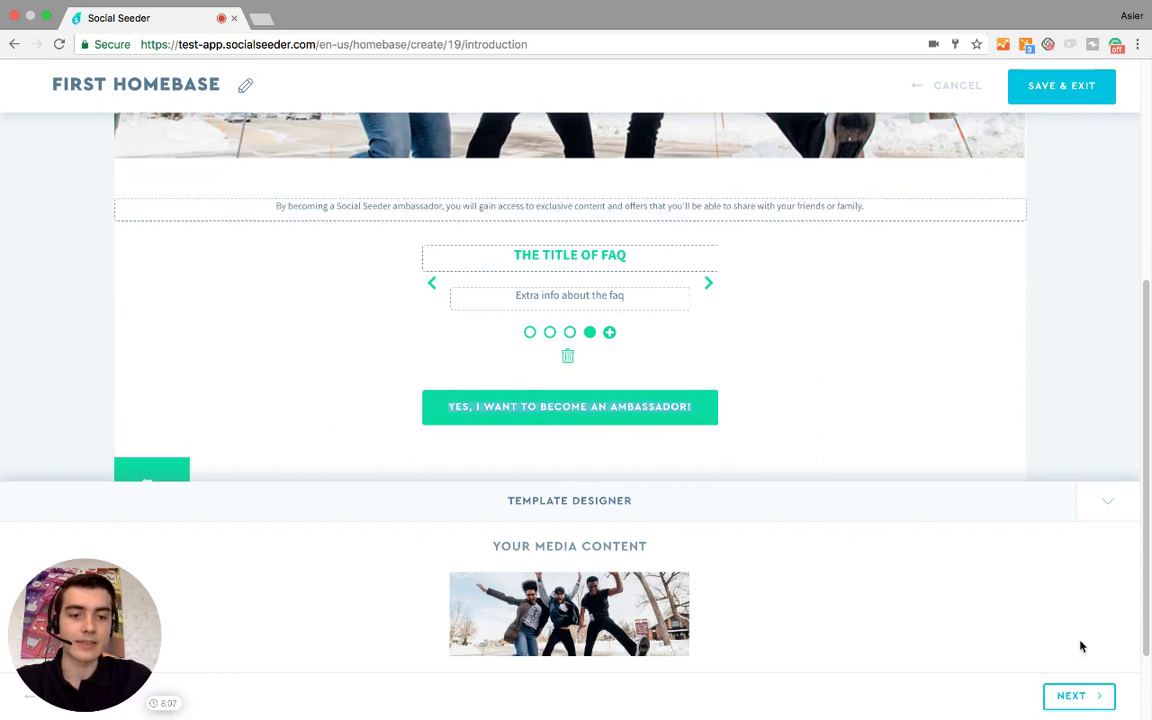
{"action": "left_click", "coordinate": [1080, 696]}
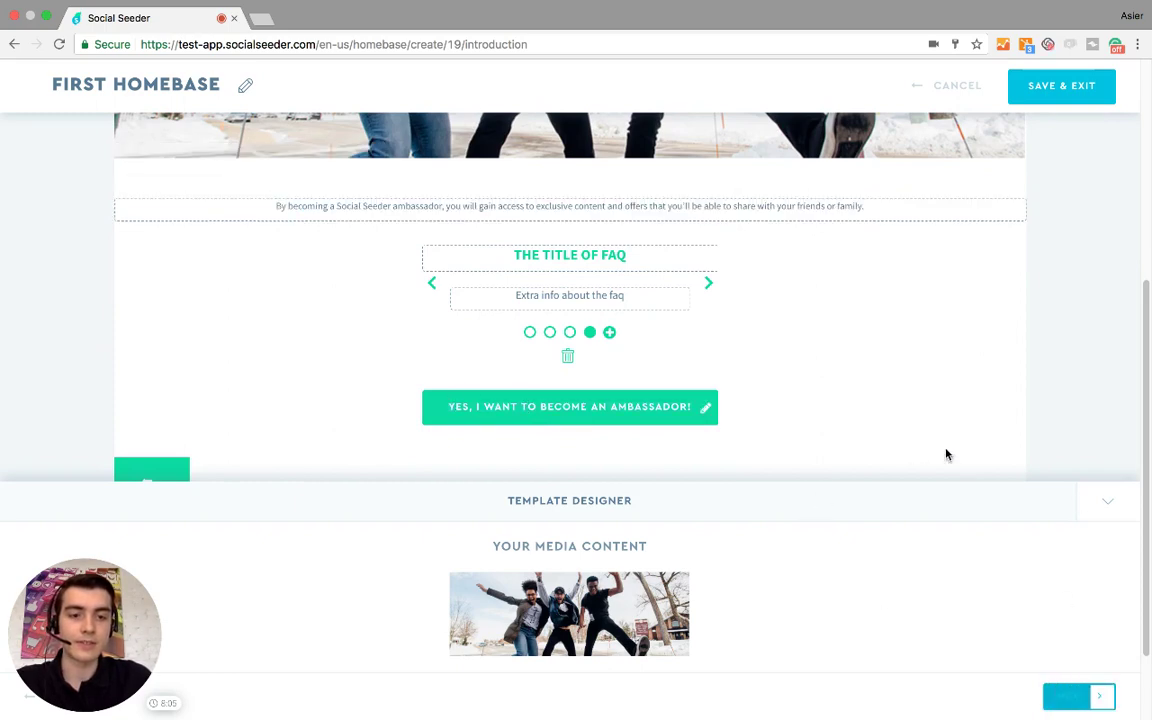
Scroll through the Profile step down to its Add a profile section
{"action": "scroll", "coordinate": [601, 354], "scroll_direction": "down", "scroll_amount": 3}
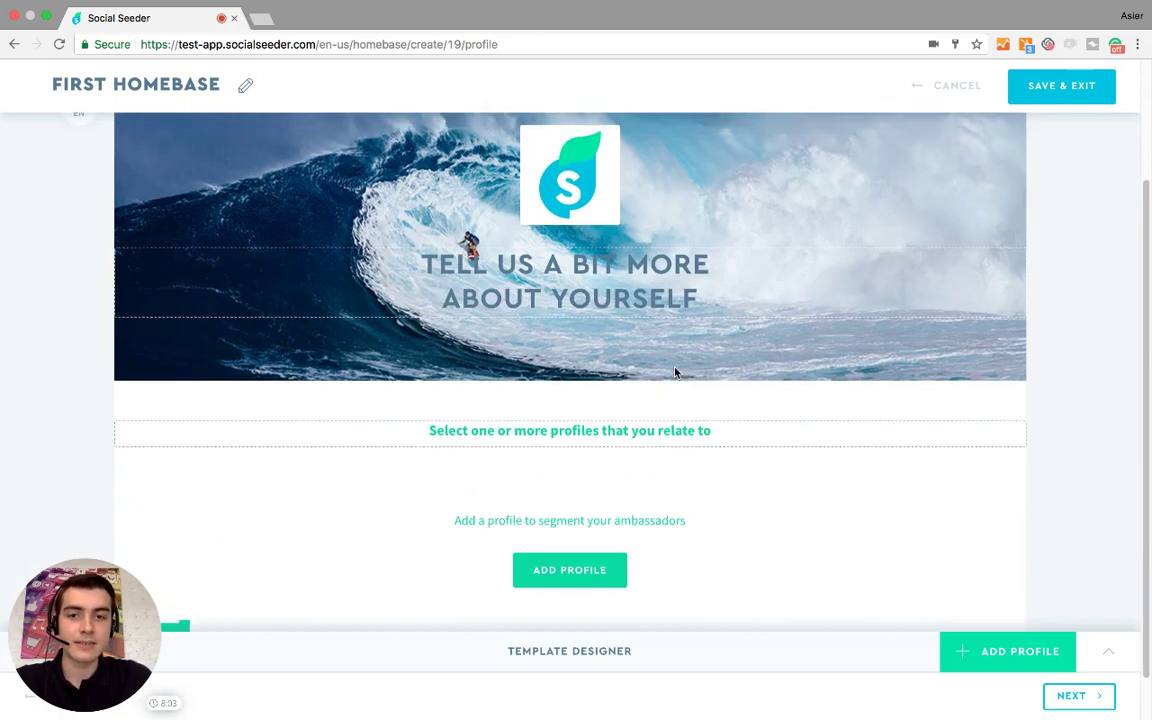
{"action": "scroll", "coordinate": [689, 249], "scroll_direction": "up", "scroll_amount": 1}
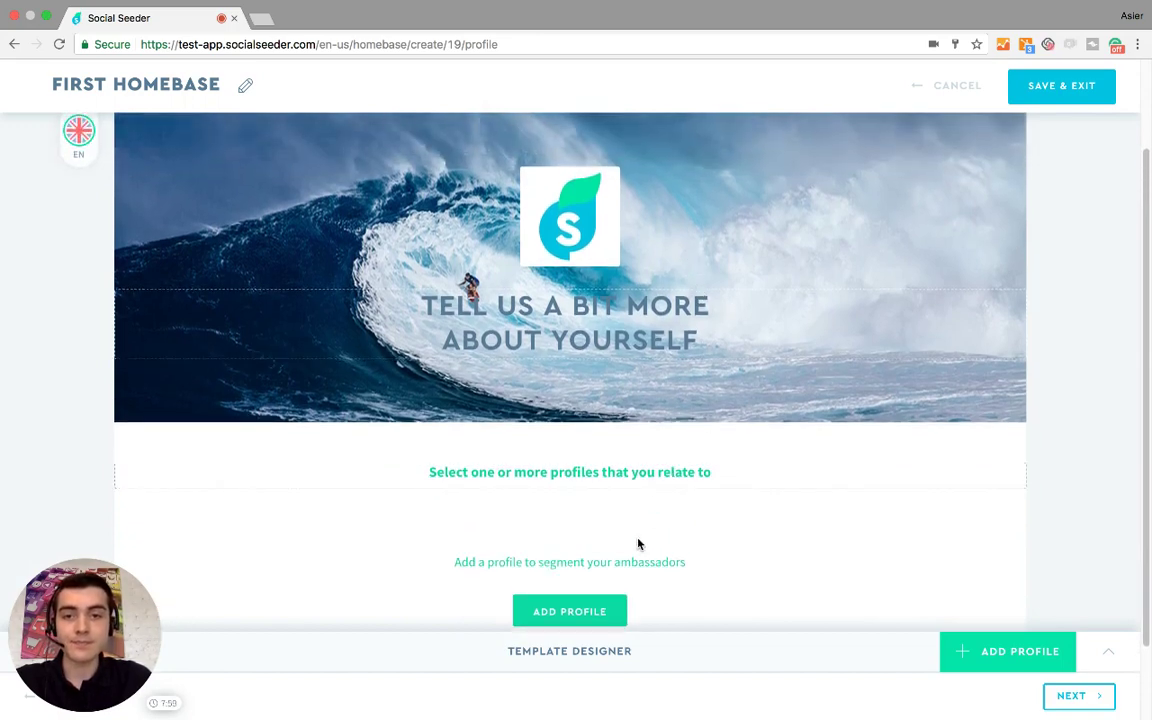
{"action": "scroll", "coordinate": [630, 547], "scroll_direction": "down", "scroll_amount": 1}
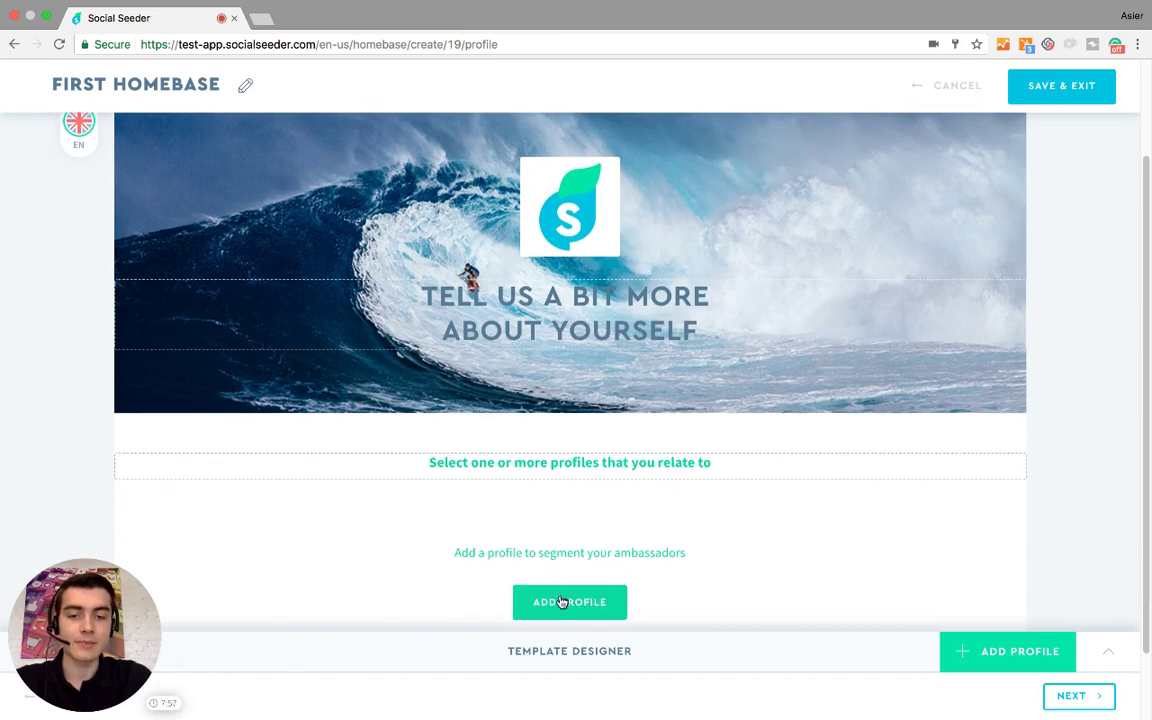
Start a new profile titled Employee, described 'I work at Social seeder'
{"action": "left_click", "coordinate": [582, 607]}
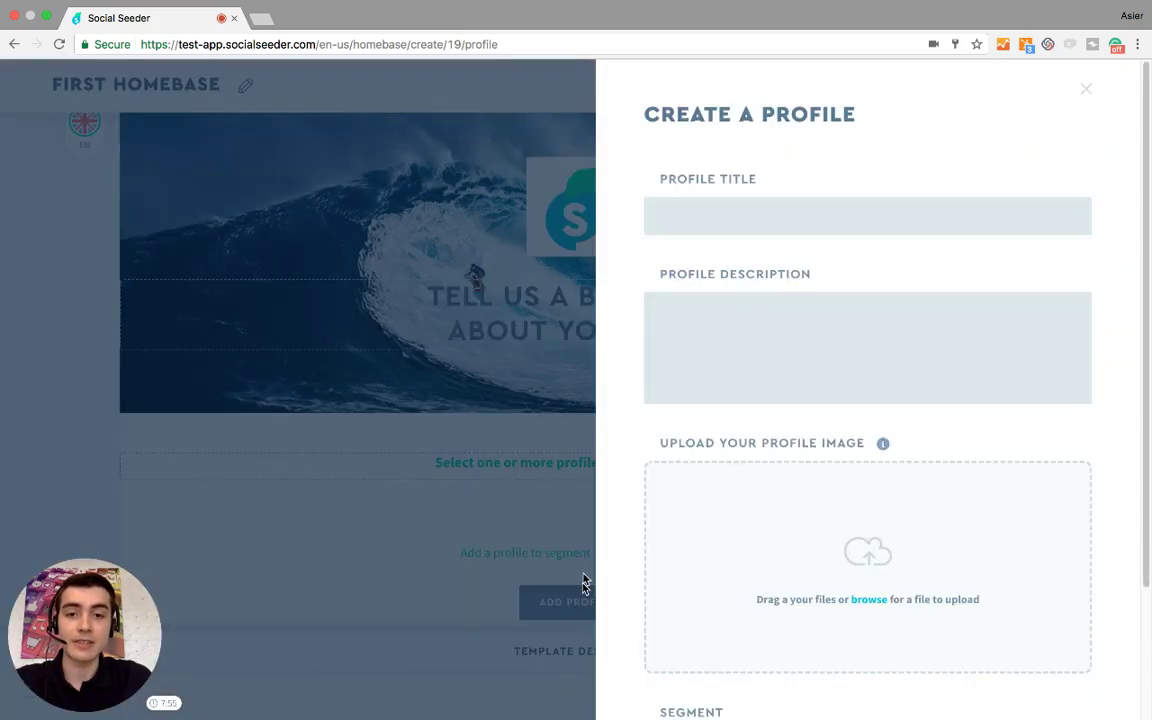
{"action": "scroll", "coordinate": [764, 334], "scroll_direction": "down", "scroll_amount": 3}
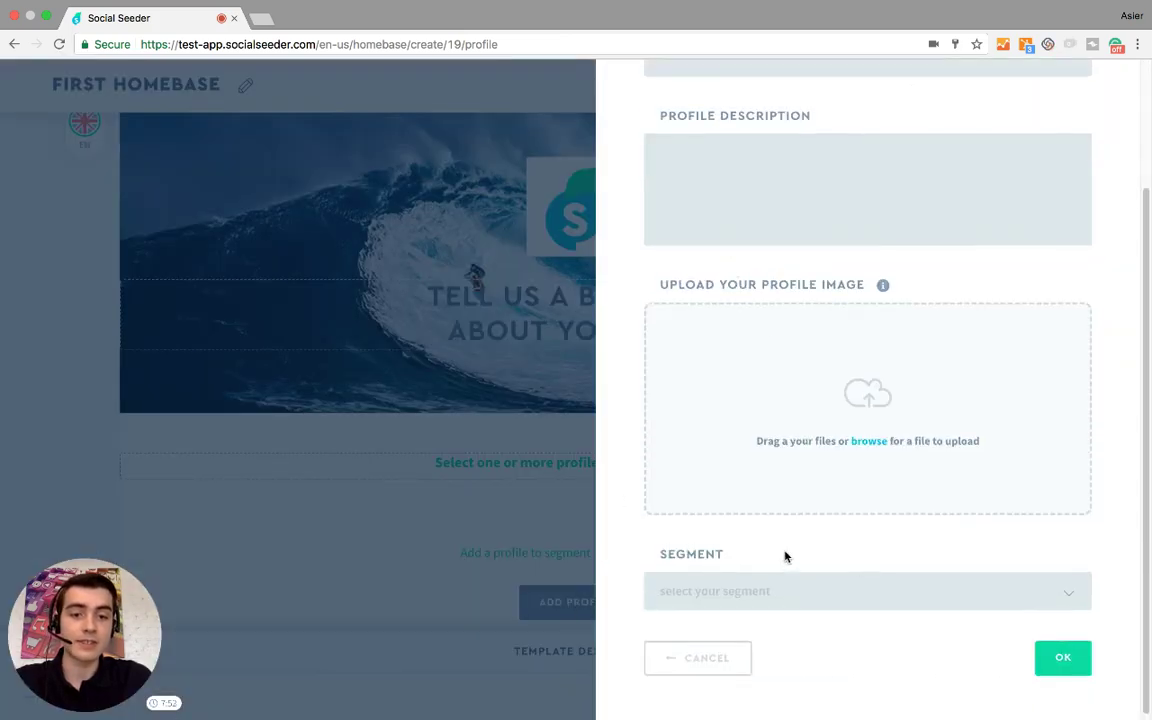
{"action": "left_click", "coordinate": [754, 585]}
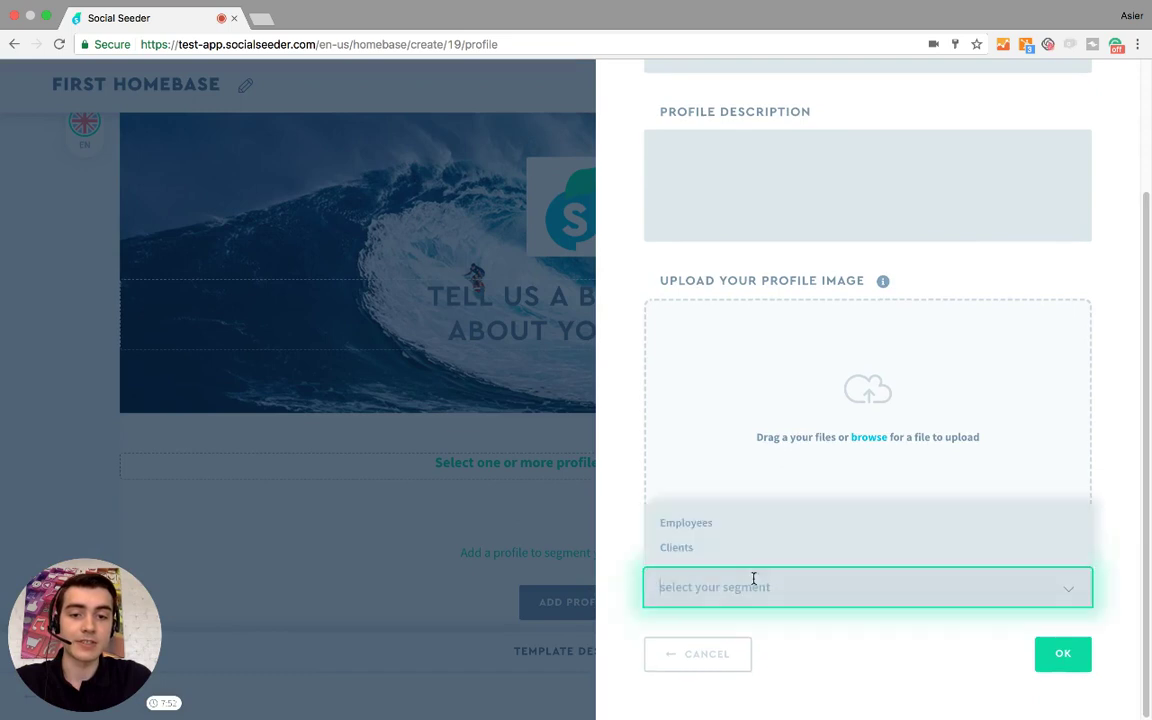
{"action": "left_click", "coordinate": [841, 237]}
{"action": "scroll", "coordinate": [811, 231], "scroll_direction": "up", "scroll_amount": 3}
{"action": "left_click", "coordinate": [811, 231]}
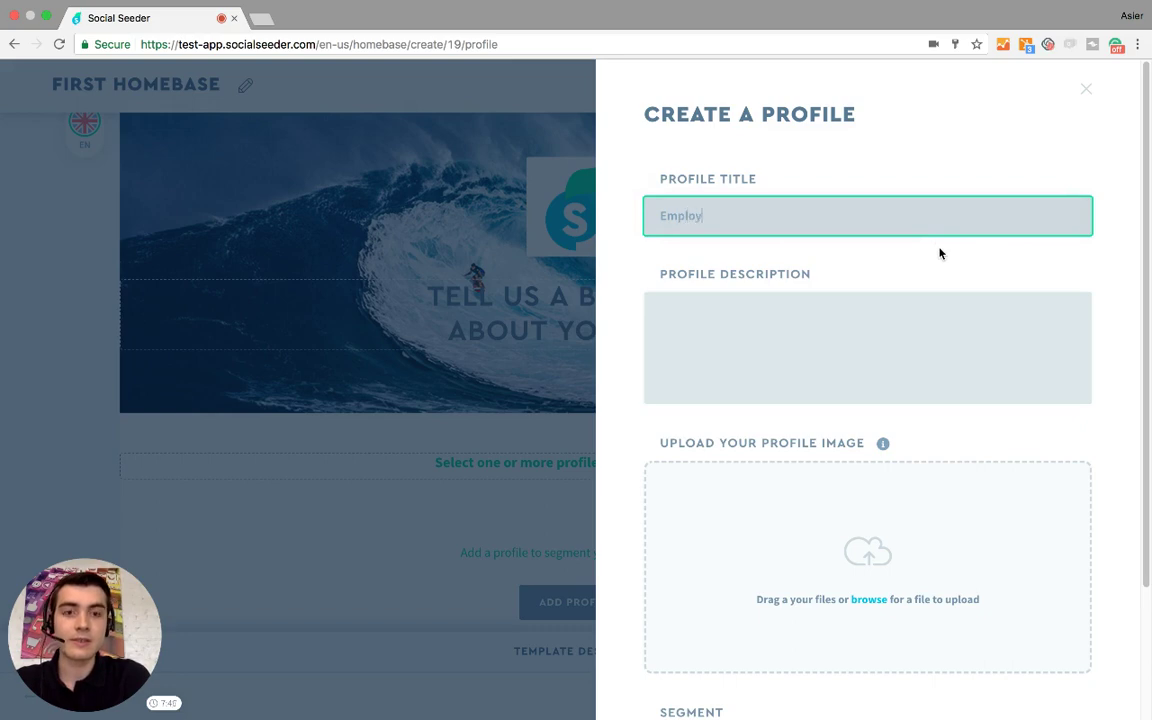
{"action": "left_click", "coordinate": [830, 298]}
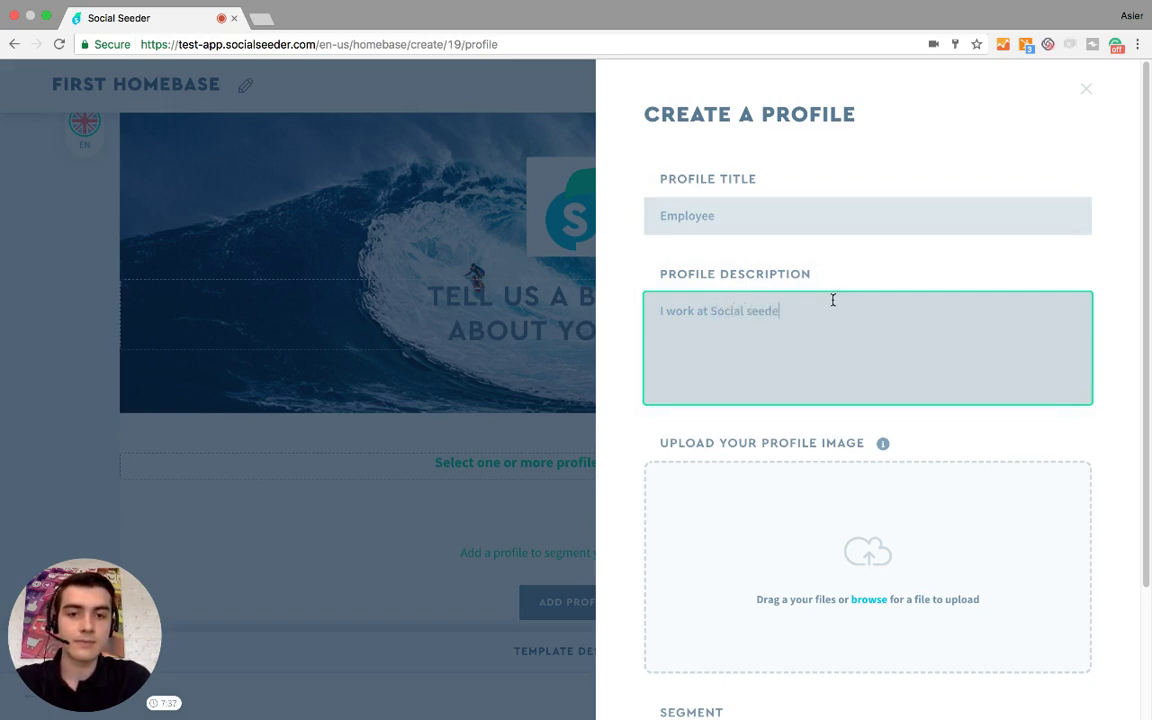
Upload Employee.jpg, assign the Employees segment and save the profile
{"action": "left_click", "coordinate": [875, 600]}
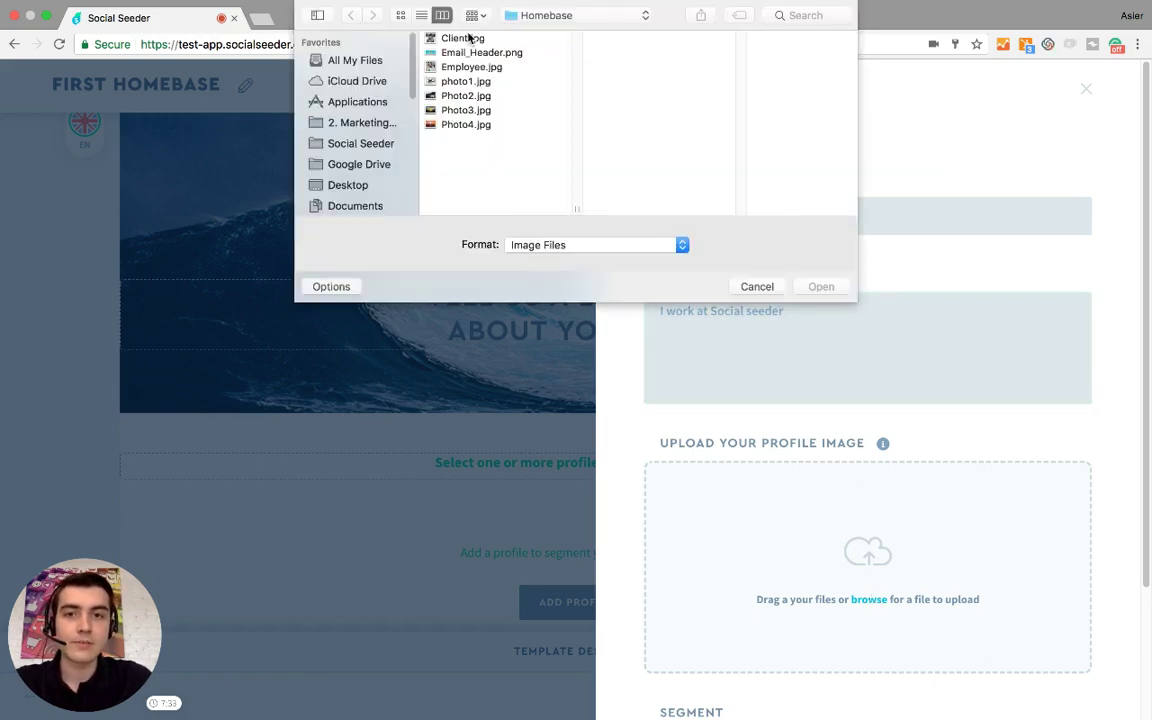
{"action": "double_click", "coordinate": [471, 67]}
{"action": "scroll", "coordinate": [822, 398], "scroll_direction": "down", "scroll_amount": 3}
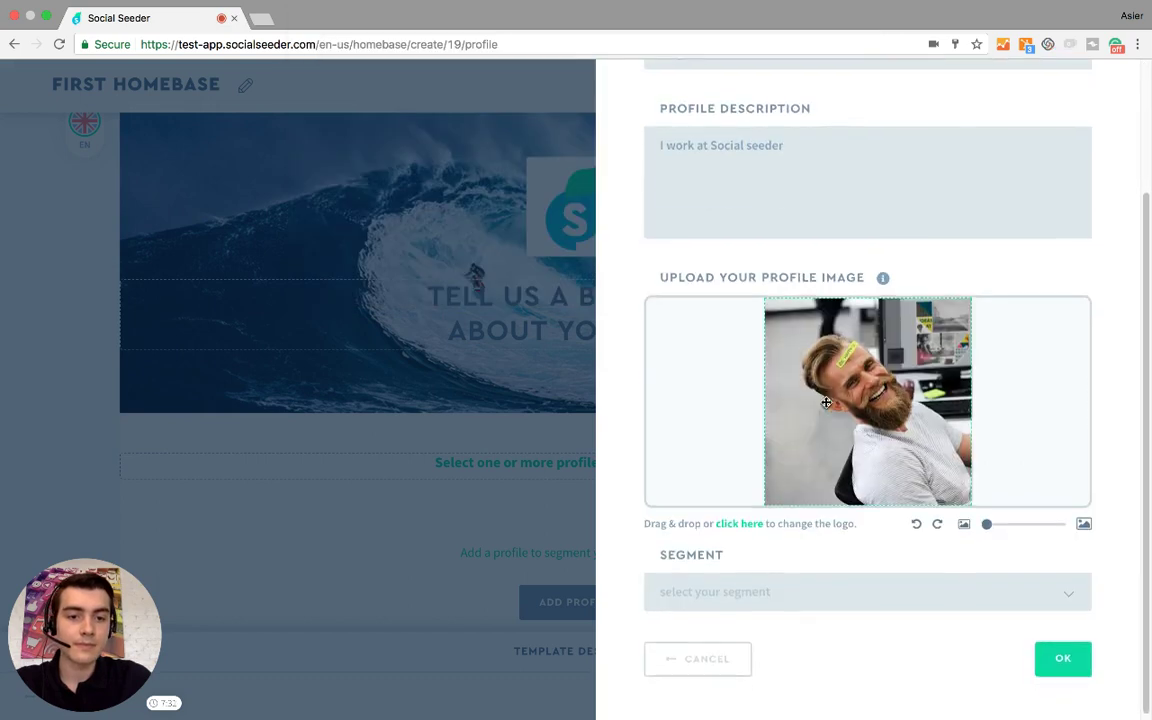
{"action": "left_click", "coordinate": [905, 584]}
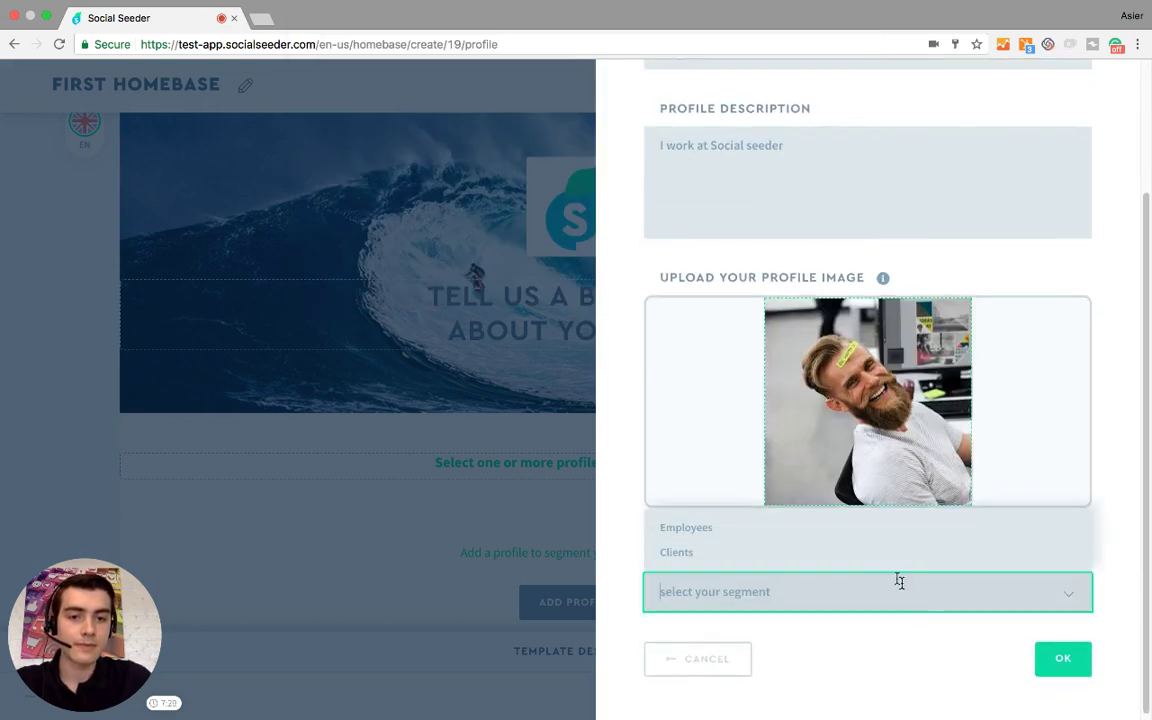
{"action": "left_click", "coordinate": [764, 529]}
{"action": "scroll", "coordinate": [800, 525], "scroll_direction": "down", "scroll_amount": 1}
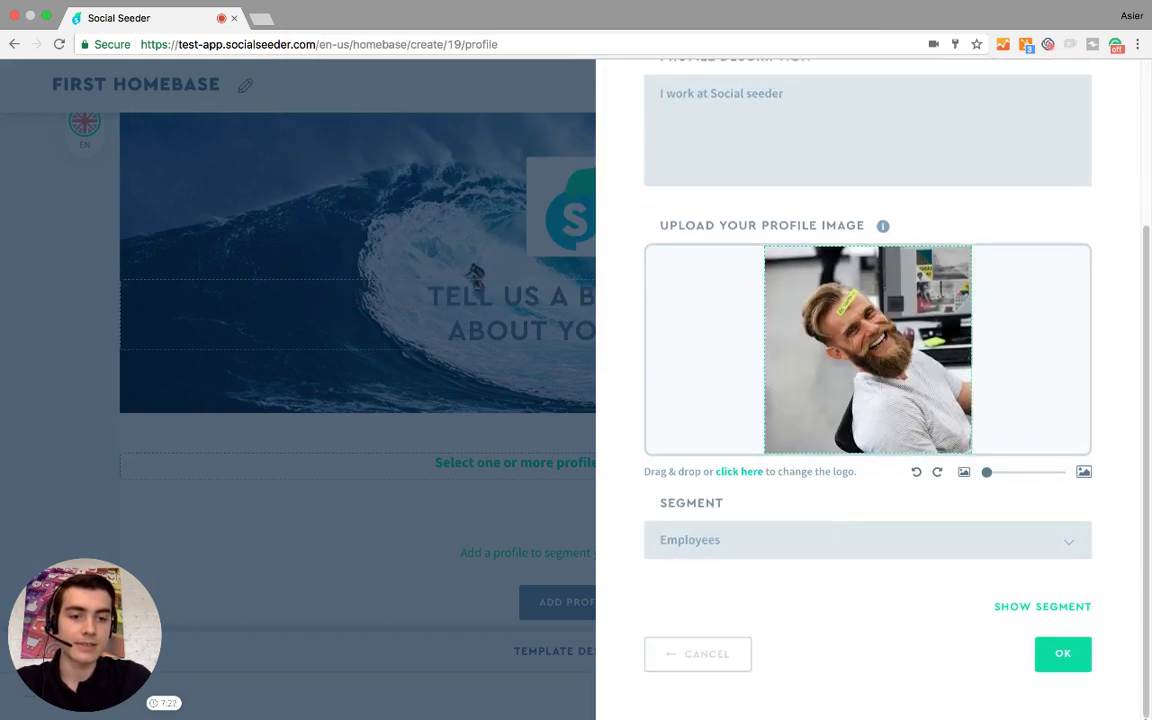
{"action": "left_click", "coordinate": [1063, 660]}
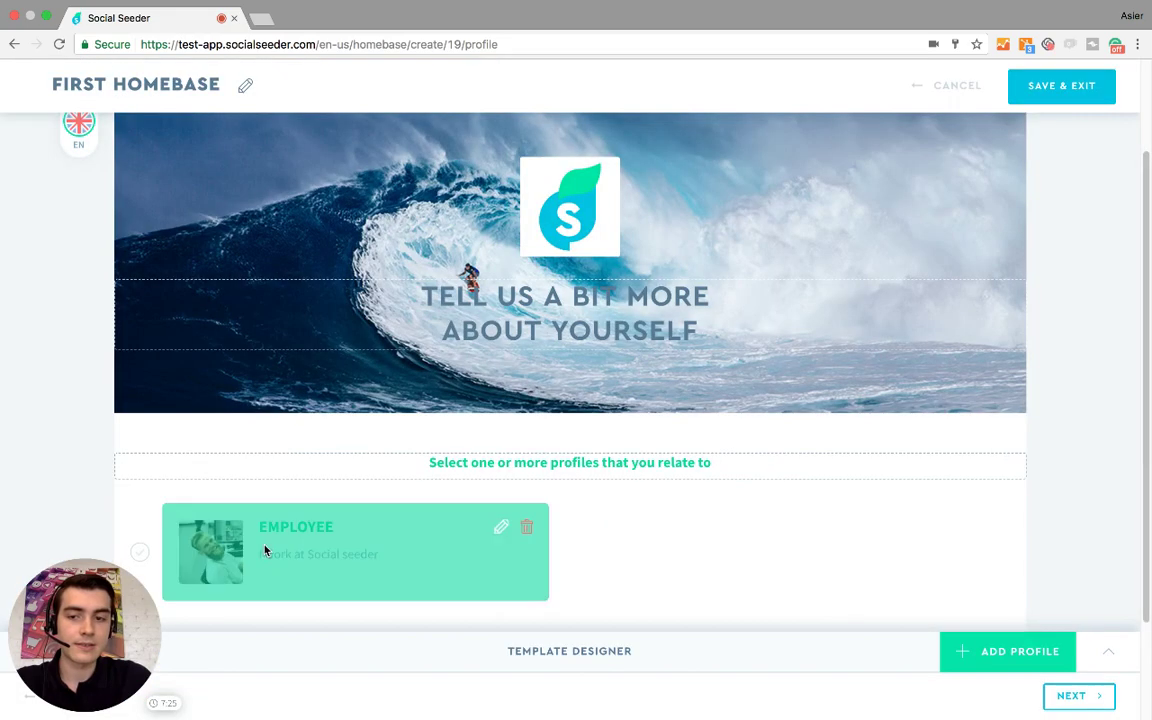
{"action": "scroll", "coordinate": [267, 548], "scroll_direction": "down", "scroll_amount": 2}
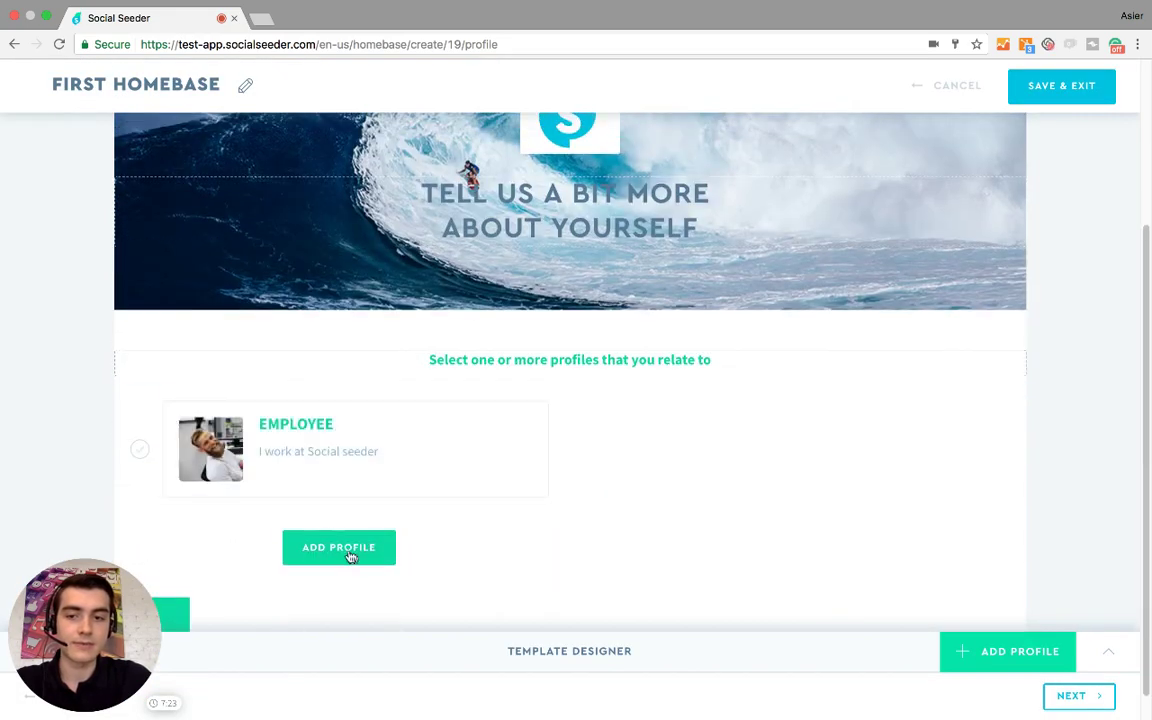
Add a second profile titled Client, described 'I'm a client of Social seeder'
{"action": "left_click", "coordinate": [346, 548]}
{"action": "left_click", "coordinate": [818, 223]}
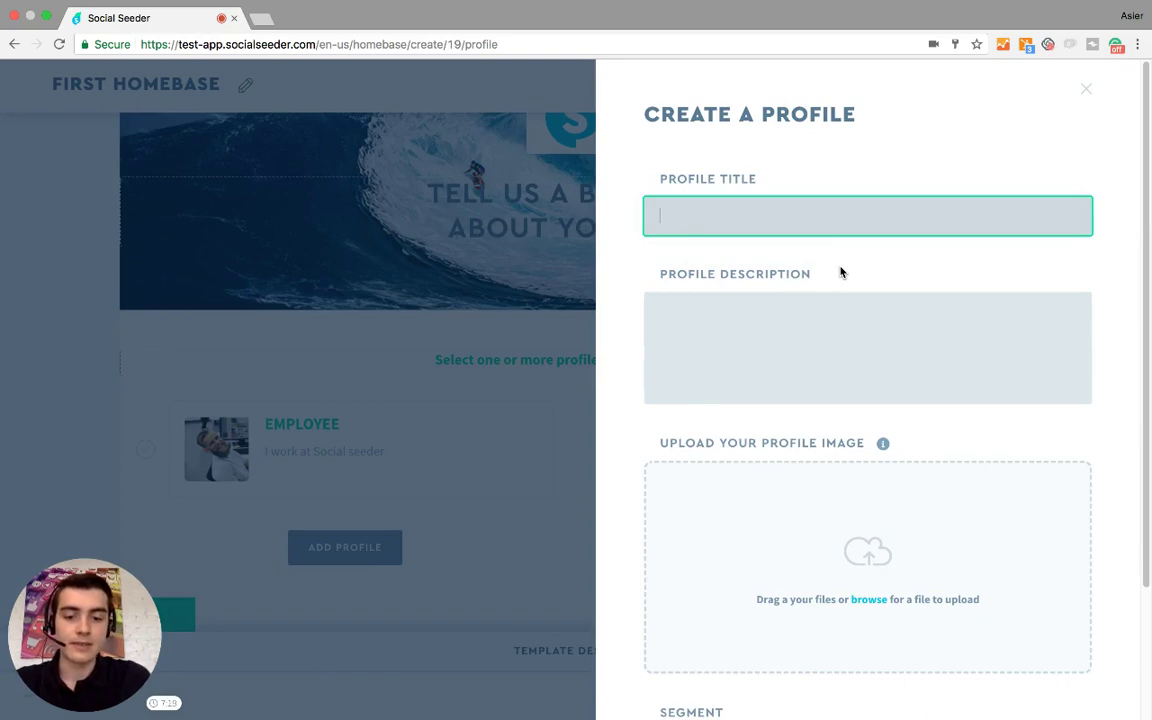
{"action": "left_click", "coordinate": [783, 320]}
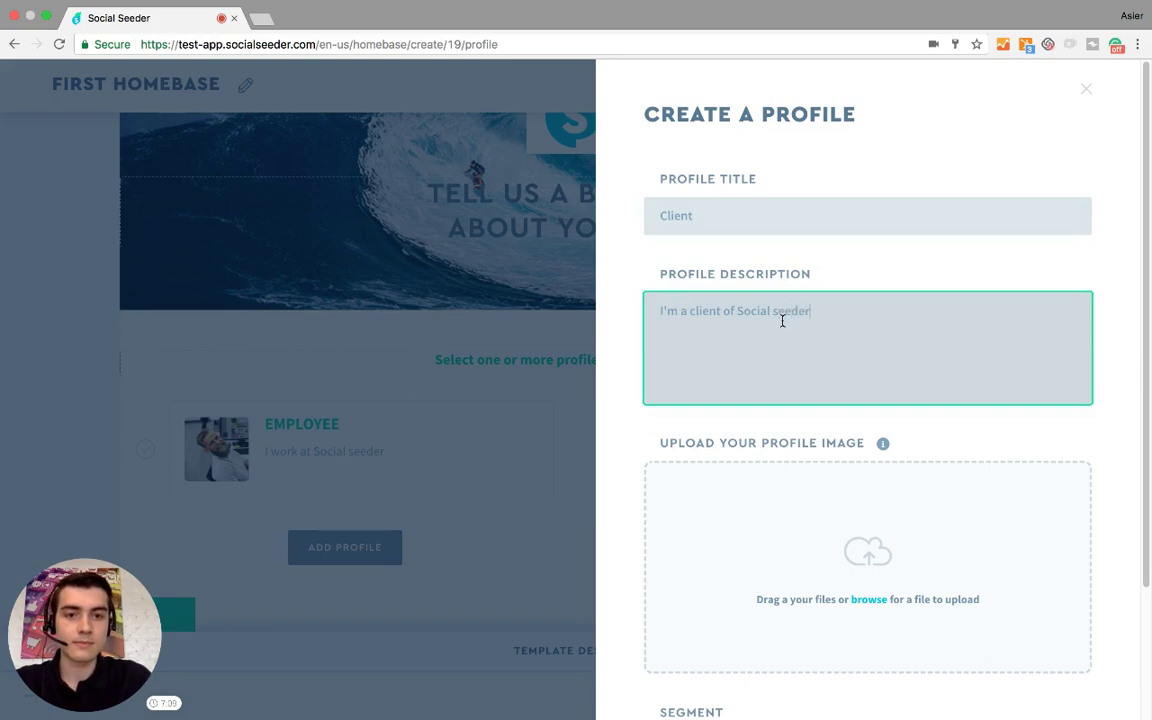
Upload Client.jpg, assign the Clients segment and save the profile
{"action": "left_click", "coordinate": [873, 597]}
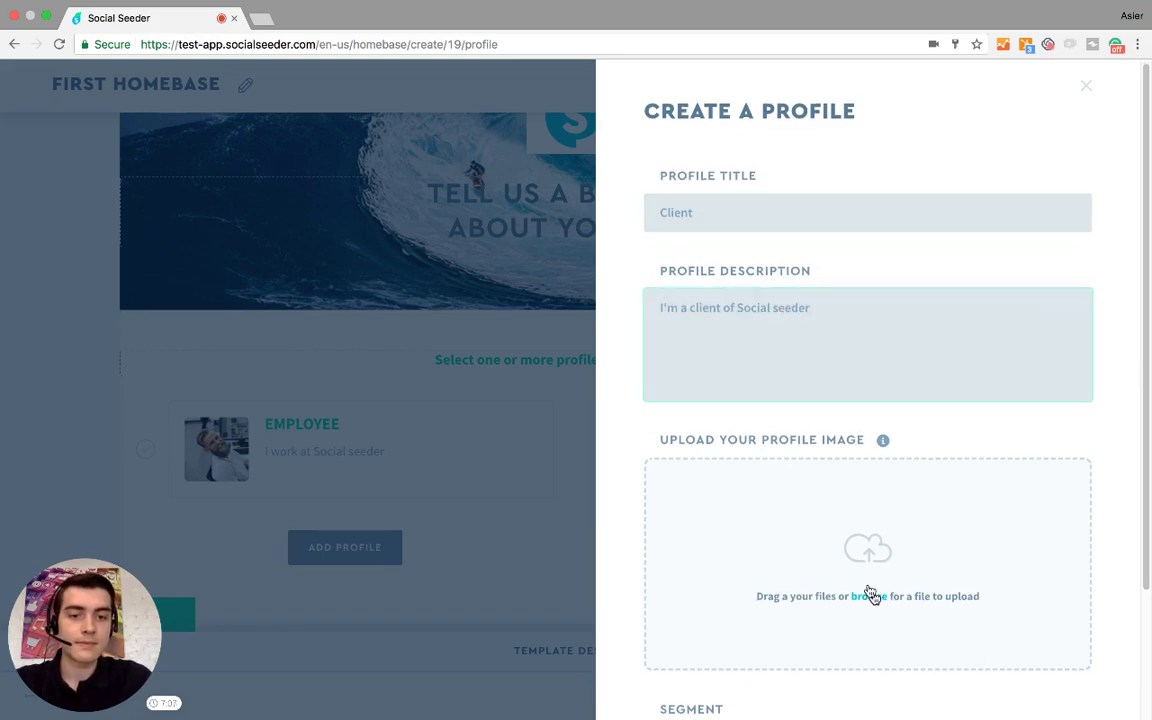
{"action": "left_click", "coordinate": [462, 38]}
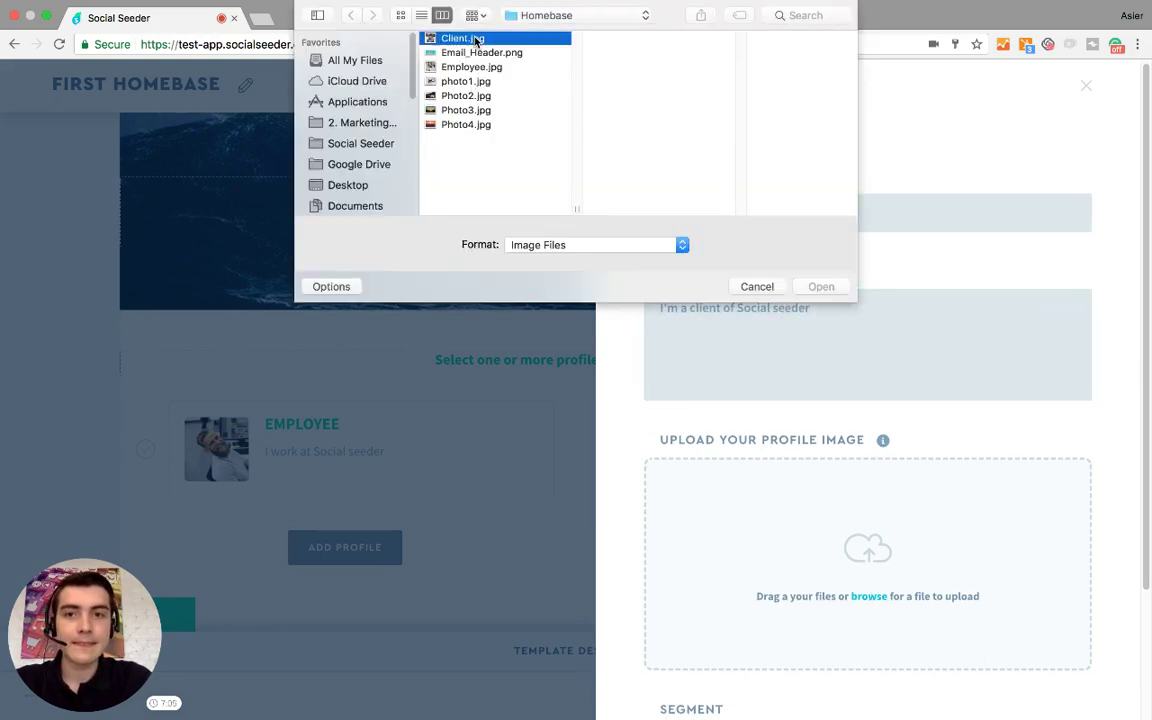
{"action": "key", "text": "Return"}
{"action": "scroll", "coordinate": [1039, 581], "scroll_direction": "down", "scroll_amount": 3}
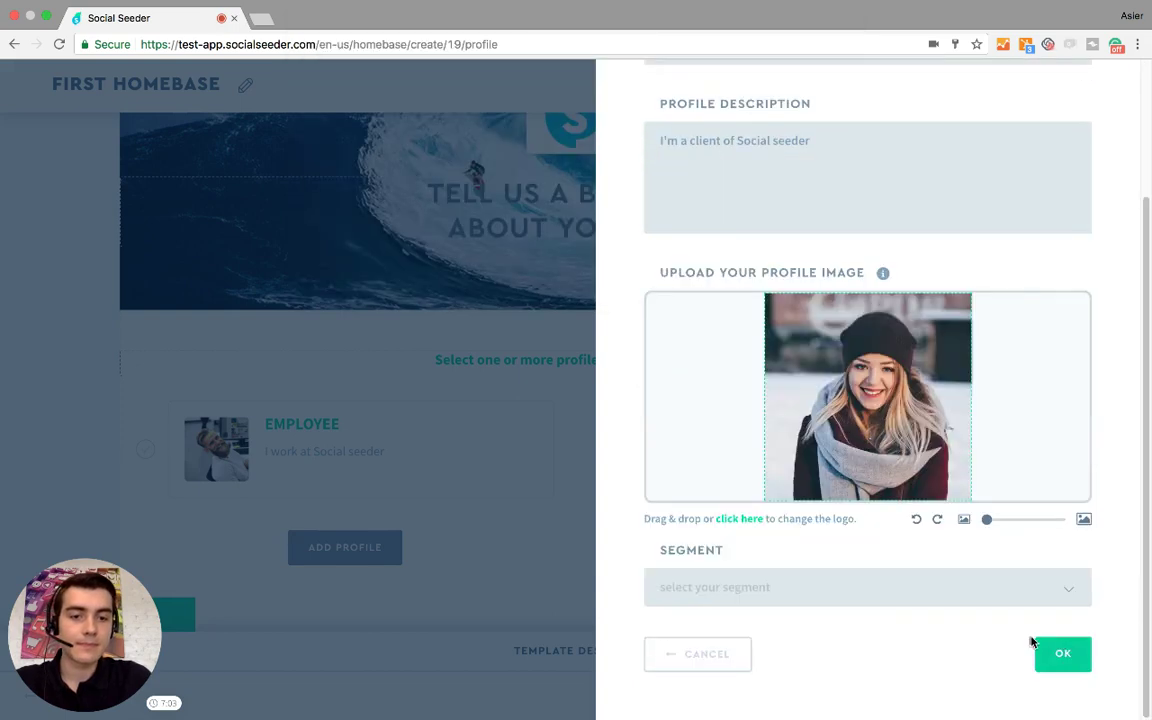
{"action": "left_click", "coordinate": [926, 590]}
{"action": "left_click", "coordinate": [746, 548]}
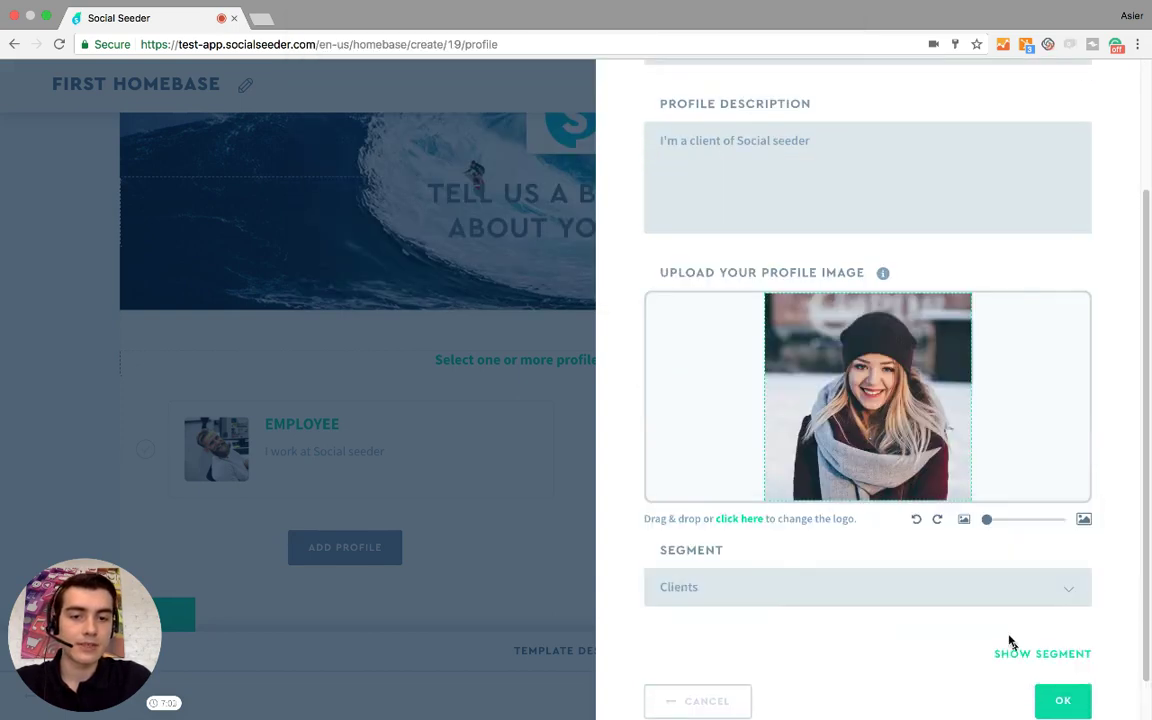
{"action": "left_click", "coordinate": [1057, 703]}
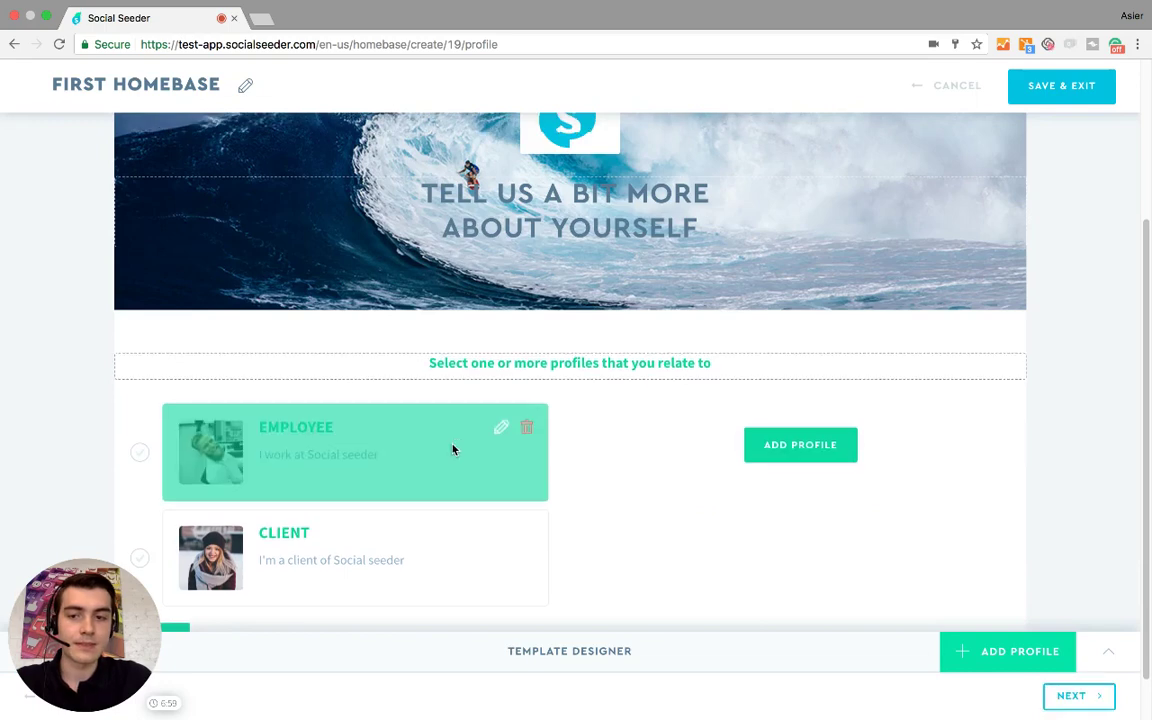
Replace the Profile header background with Photo2.jpg, enlarged to fill the crop
{"action": "scroll", "coordinate": [830, 230], "scroll_direction": "up", "scroll_amount": 2}
{"action": "left_click", "coordinate": [1108, 651]}
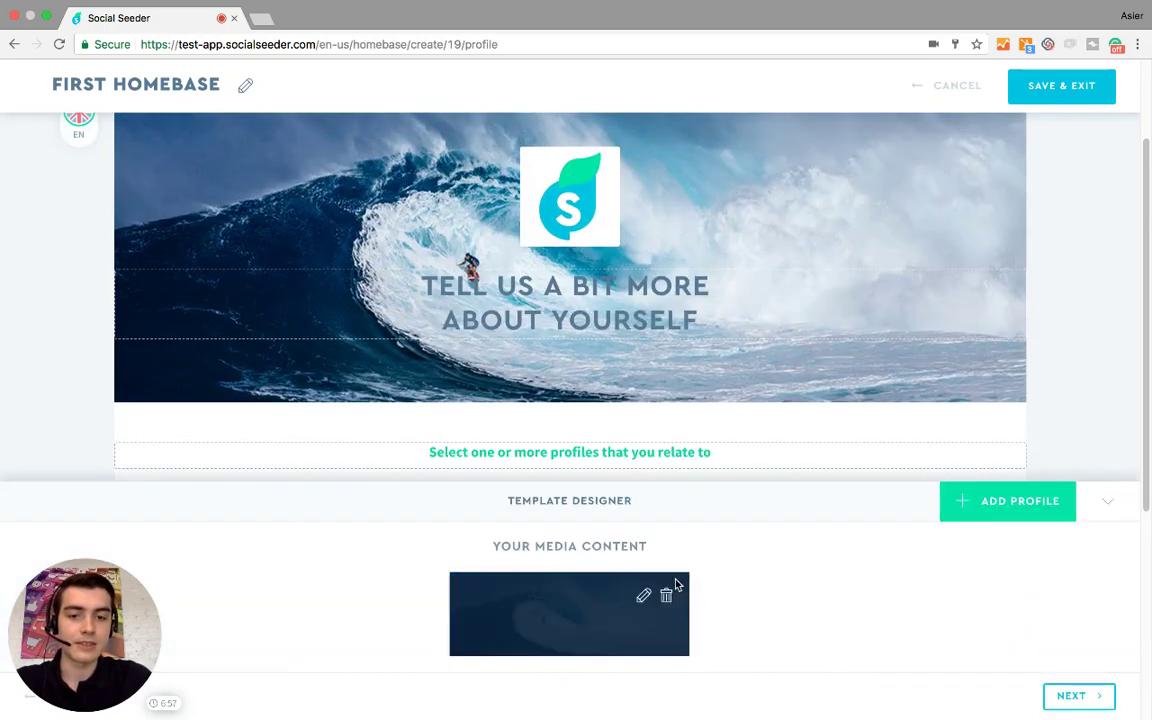
{"action": "left_click", "coordinate": [646, 598]}
{"action": "left_click", "coordinate": [405, 480]}
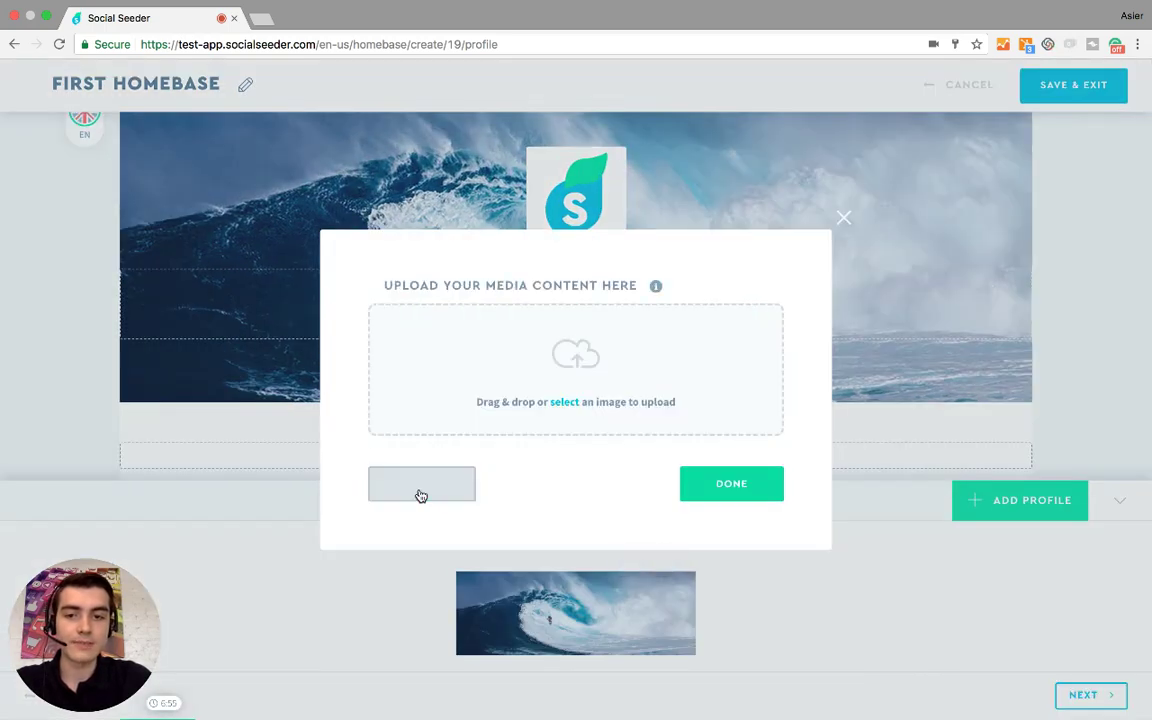
{"action": "left_click", "coordinate": [563, 403]}
{"action": "left_click", "coordinate": [478, 98]}
{"action": "key", "text": "Return"}
{"action": "left_click_drag", "start_coordinate": [679, 450], "coordinate": [712, 458]}
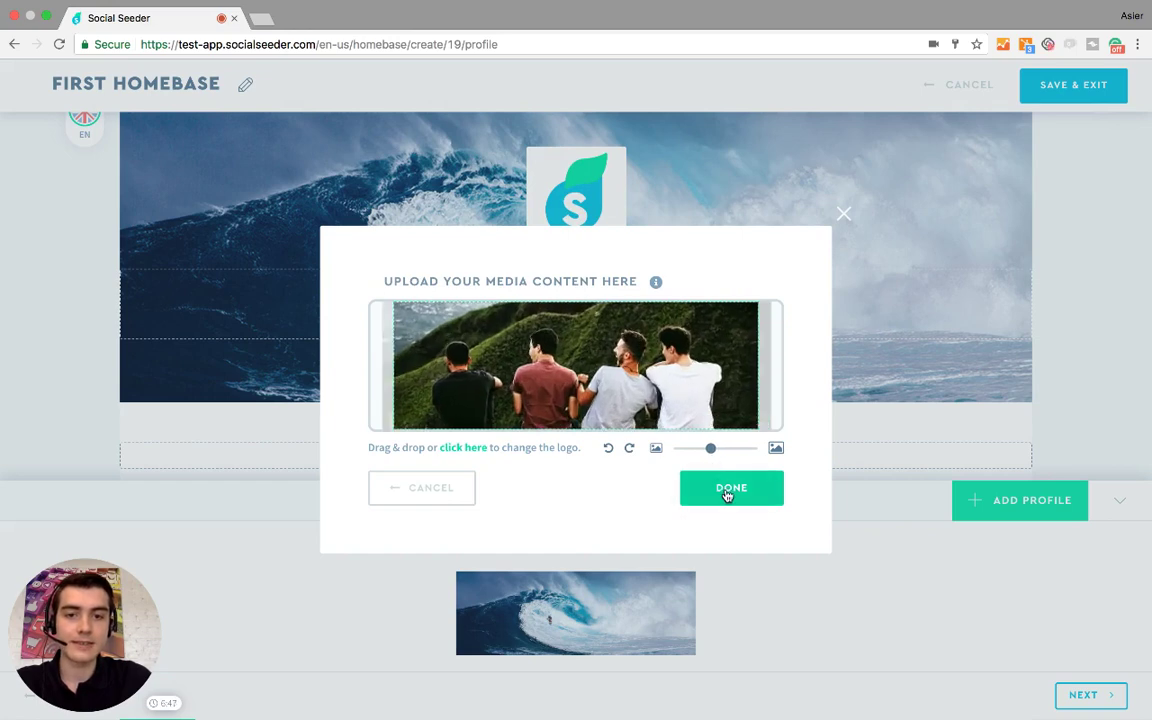
{"action": "left_click", "coordinate": [722, 488]}
Delete the logo from the Profile header
{"action": "left_click", "coordinate": [606, 174]}
{"action": "left_click", "coordinate": [702, 431]}
{"action": "left_click", "coordinate": [1110, 503]}
{"action": "scroll", "coordinate": [1064, 437], "scroll_direction": "down", "scroll_amount": 2}
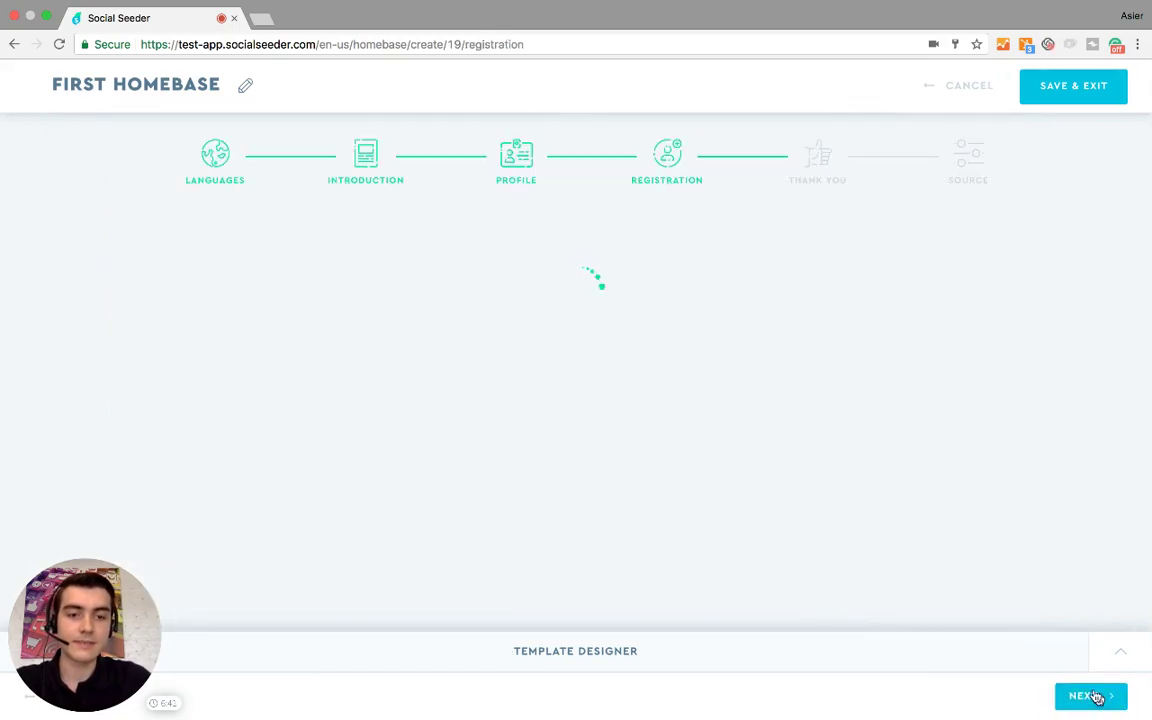
Delete the logo from the registration page header
{"action": "scroll", "coordinate": [584, 370], "scroll_direction": "down", "scroll_amount": 5}
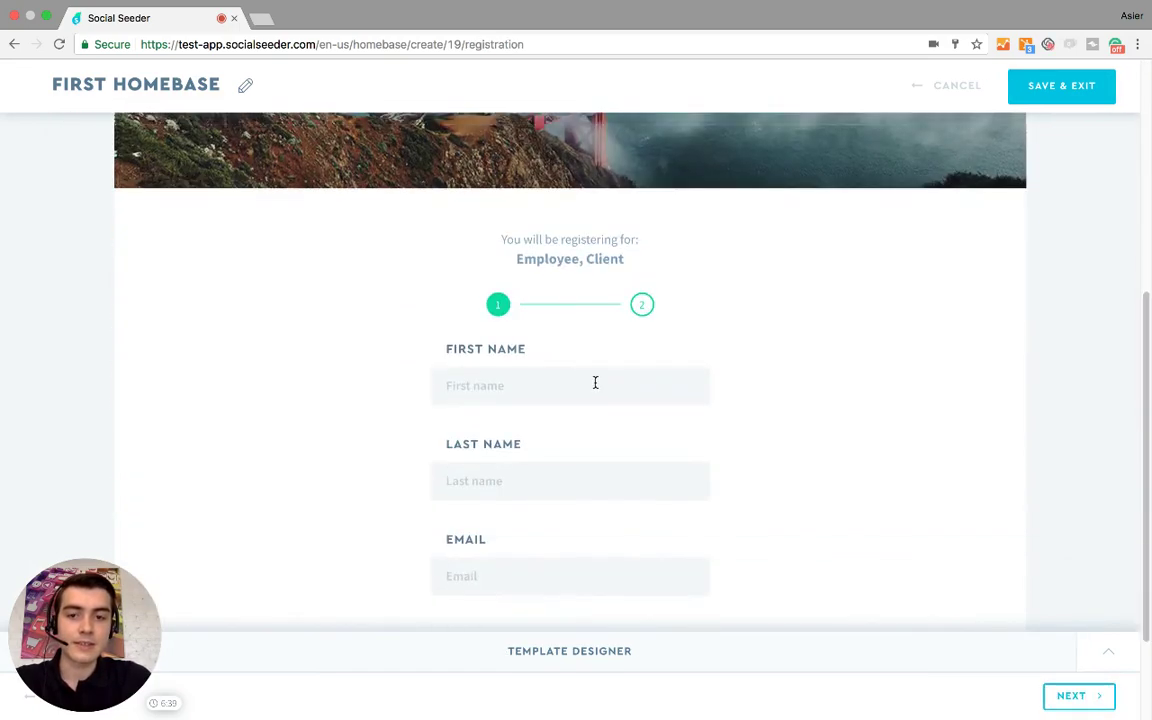
{"action": "scroll", "coordinate": [605, 392], "scroll_direction": "down", "scroll_amount": 3}
{"action": "scroll", "coordinate": [562, 365], "scroll_direction": "up", "scroll_amount": 10}
{"action": "scroll", "coordinate": [640, 403], "scroll_direction": "down", "scroll_amount": 3}
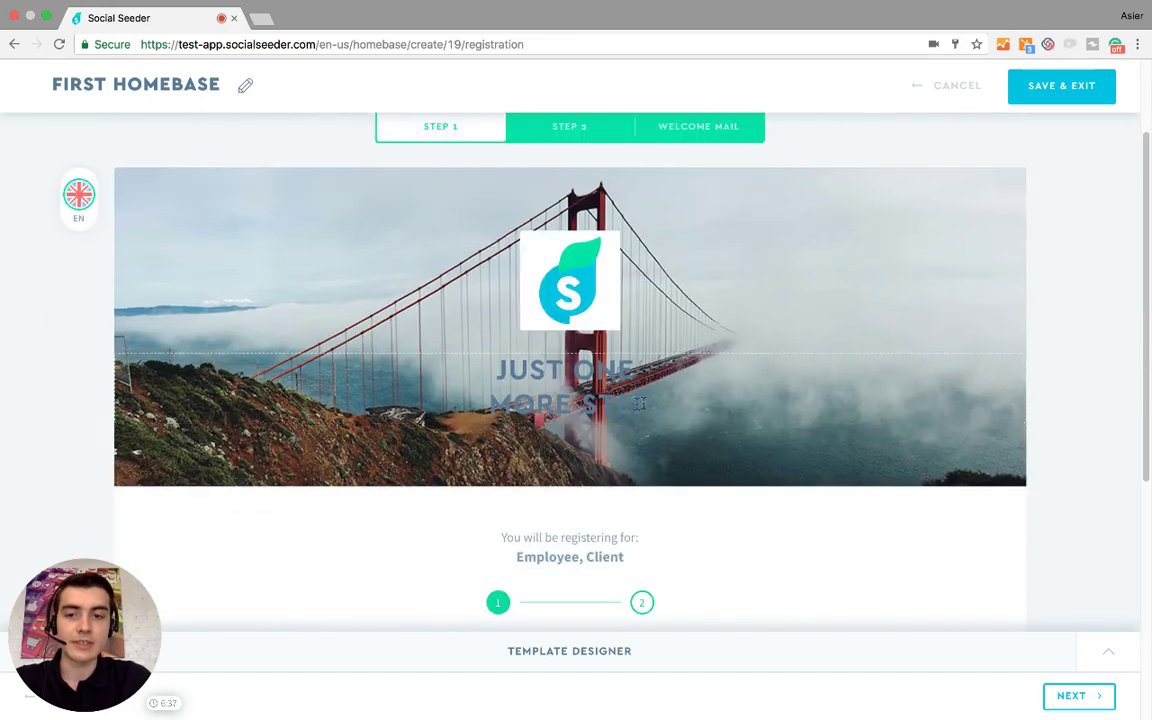
{"action": "scroll", "coordinate": [640, 403], "scroll_direction": "down", "scroll_amount": 3}
{"action": "scroll", "coordinate": [625, 419], "scroll_direction": "up", "scroll_amount": 4}
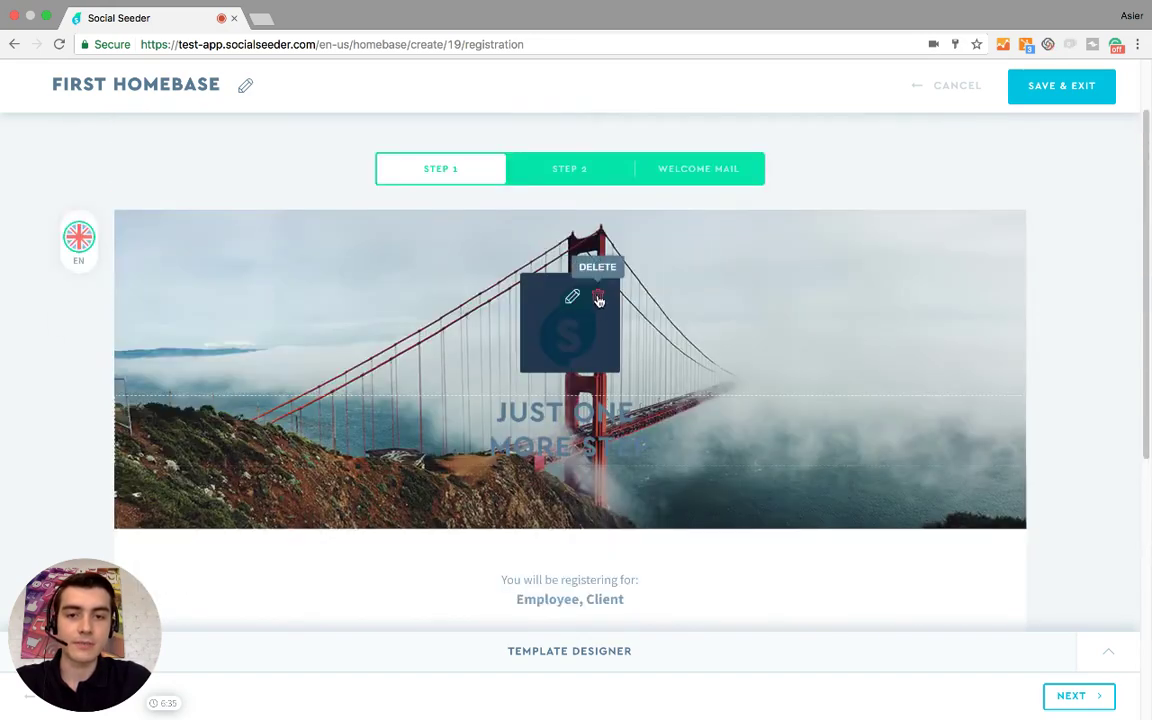
{"action": "left_click", "coordinate": [598, 300]}
{"action": "left_click", "coordinate": [640, 427]}
Set the background to a zoomed Photo3.jpg and make the JUST ONE MORE STEP heading white
{"action": "left_click_drag", "start_coordinate": [692, 446], "coordinate": [458, 380]}
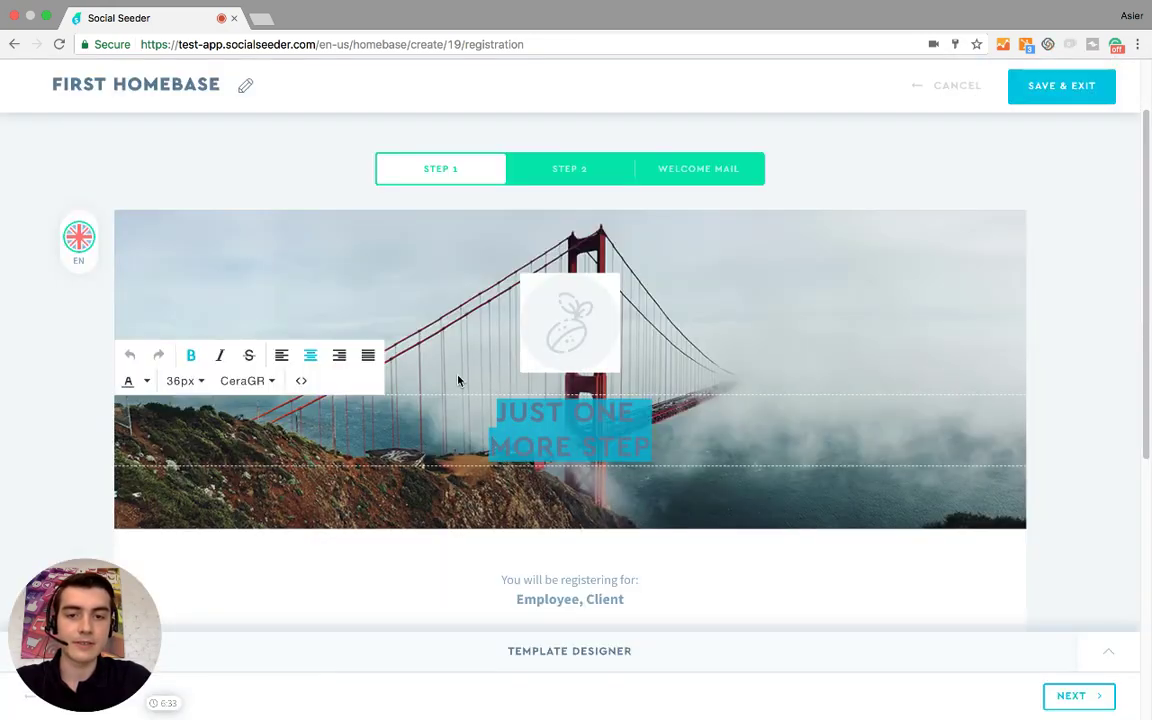
{"action": "left_click", "coordinate": [1040, 661]}
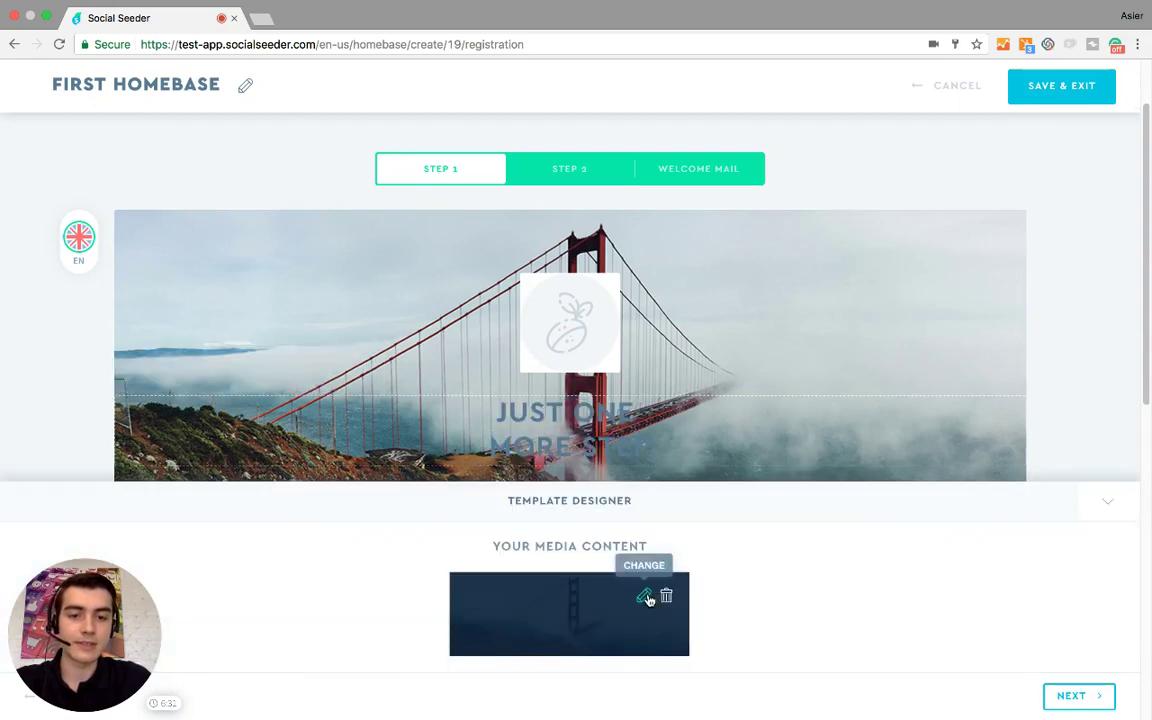
{"action": "left_click", "coordinate": [646, 527]}
{"action": "left_click", "coordinate": [468, 478]}
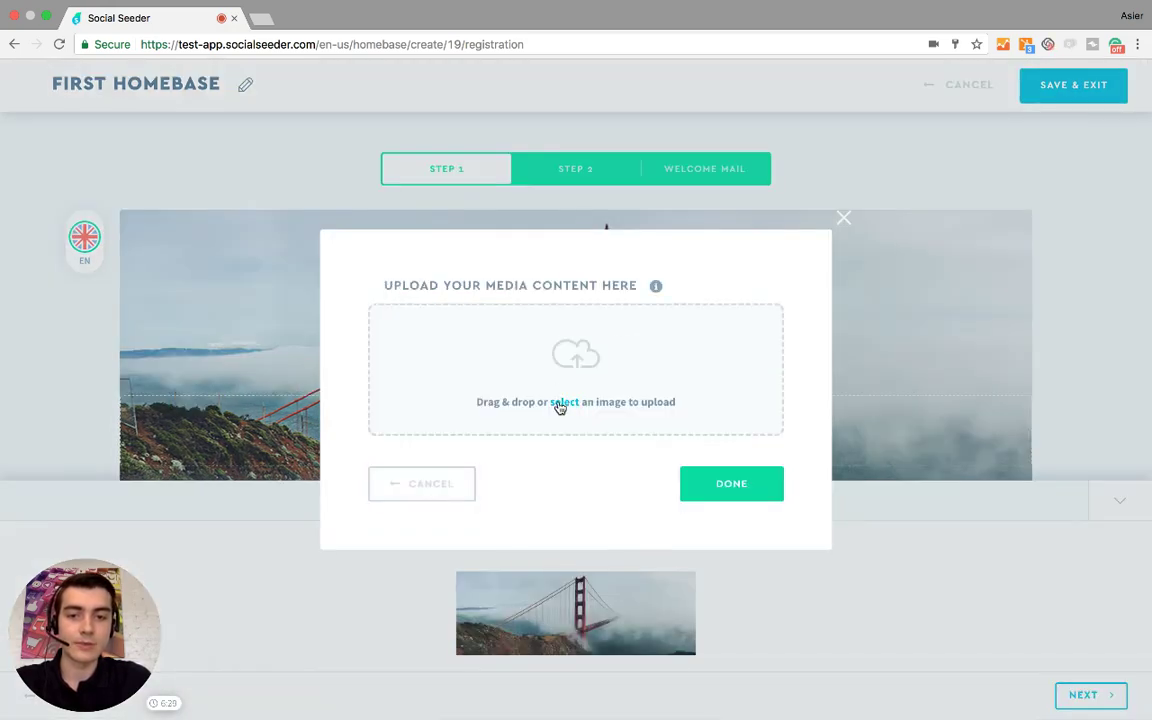
{"action": "left_click", "coordinate": [562, 404]}
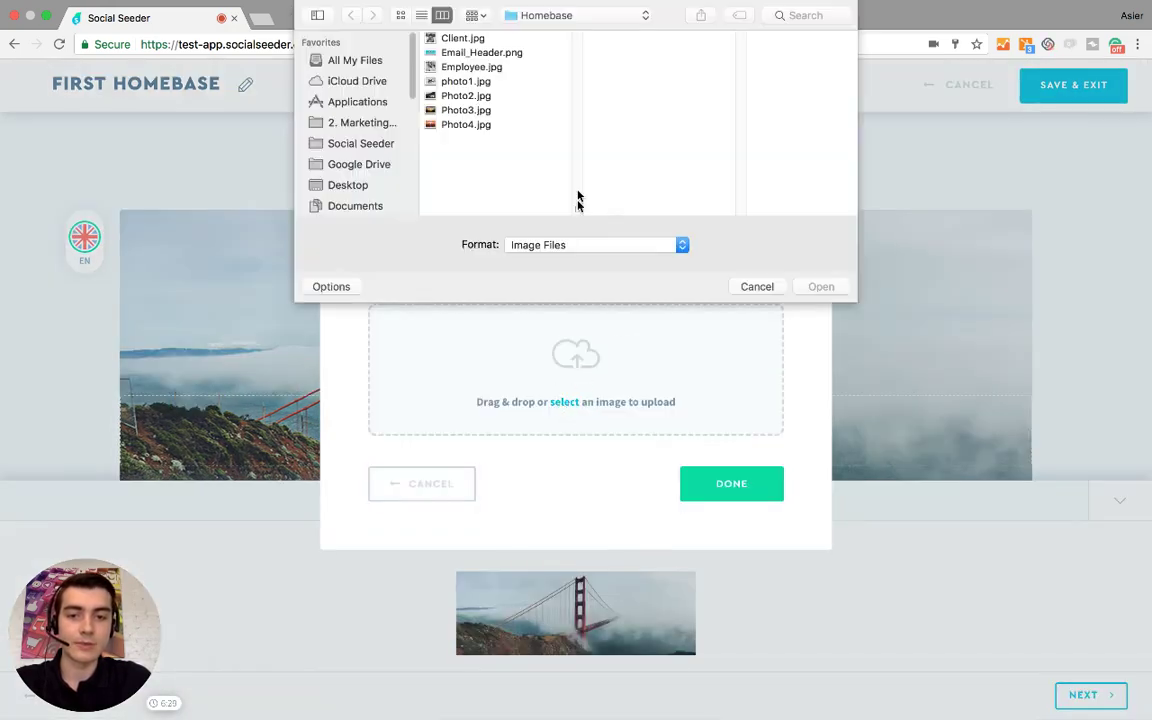
{"action": "left_click", "coordinate": [458, 110]}
{"action": "double_click", "coordinate": [458, 112]}
{"action": "left_click_drag", "start_coordinate": [679, 448], "coordinate": [490, 408]}
{"action": "left_click", "coordinate": [738, 497]}
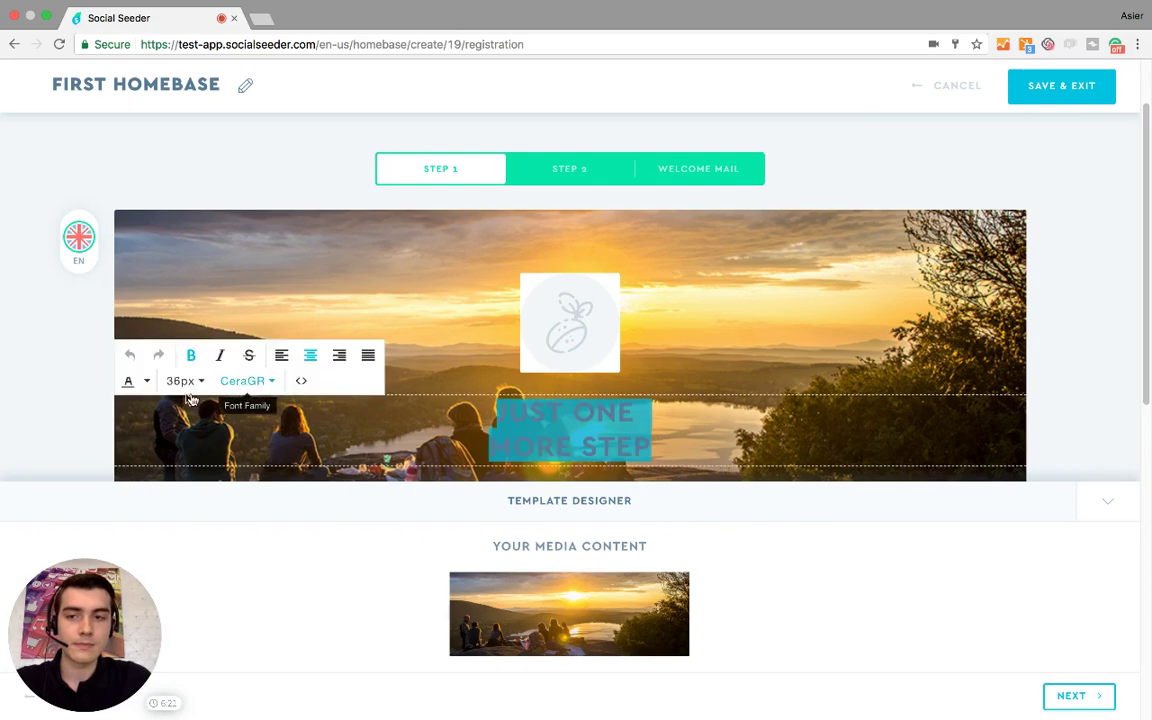
{"action": "left_click", "coordinate": [140, 381]}
{"action": "left_click", "coordinate": [236, 458]}
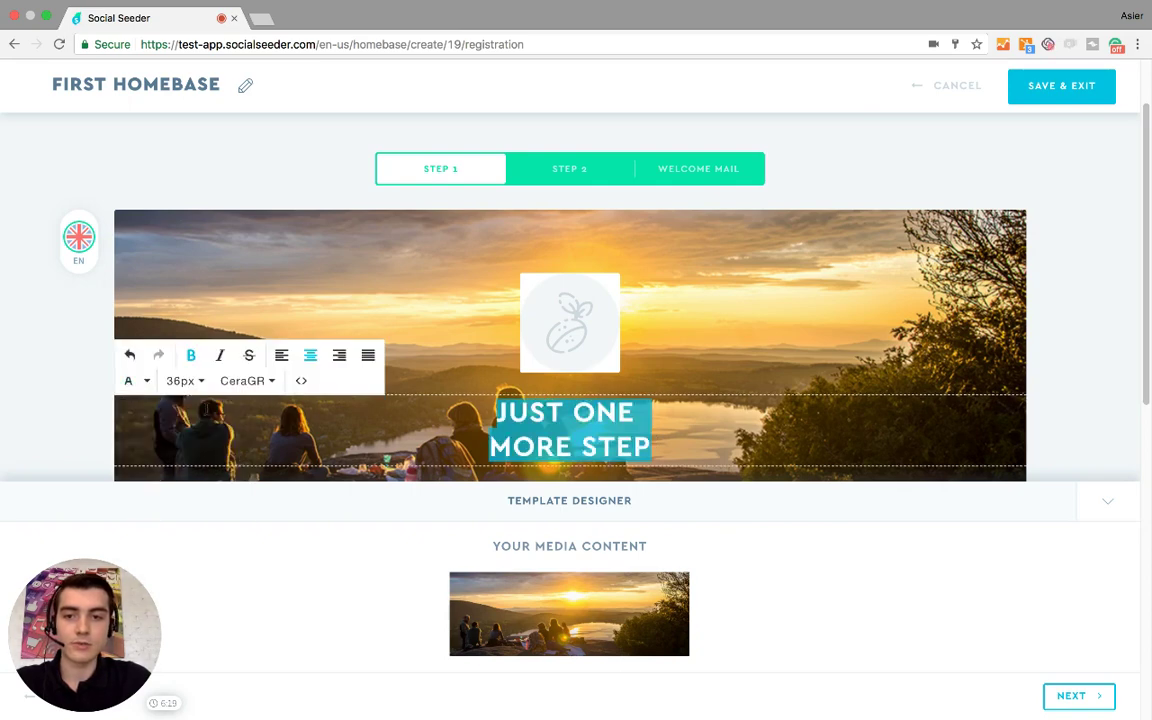
Preview registration step 2, then advance to the Welcome Mail step with subject 'Welcome to Social Seeder'
{"action": "scroll", "coordinate": [657, 330], "scroll_direction": "down", "scroll_amount": 3}
{"action": "scroll", "coordinate": [657, 330], "scroll_direction": "down", "scroll_amount": 5}
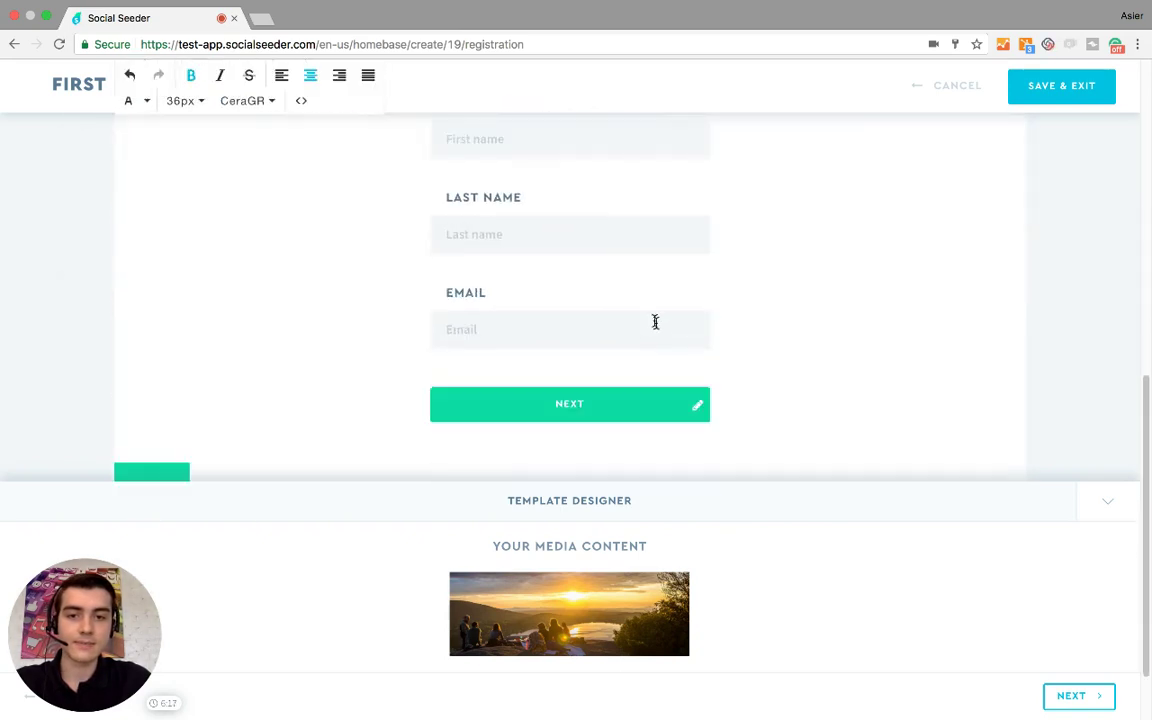
{"action": "left_click", "coordinate": [1077, 694]}
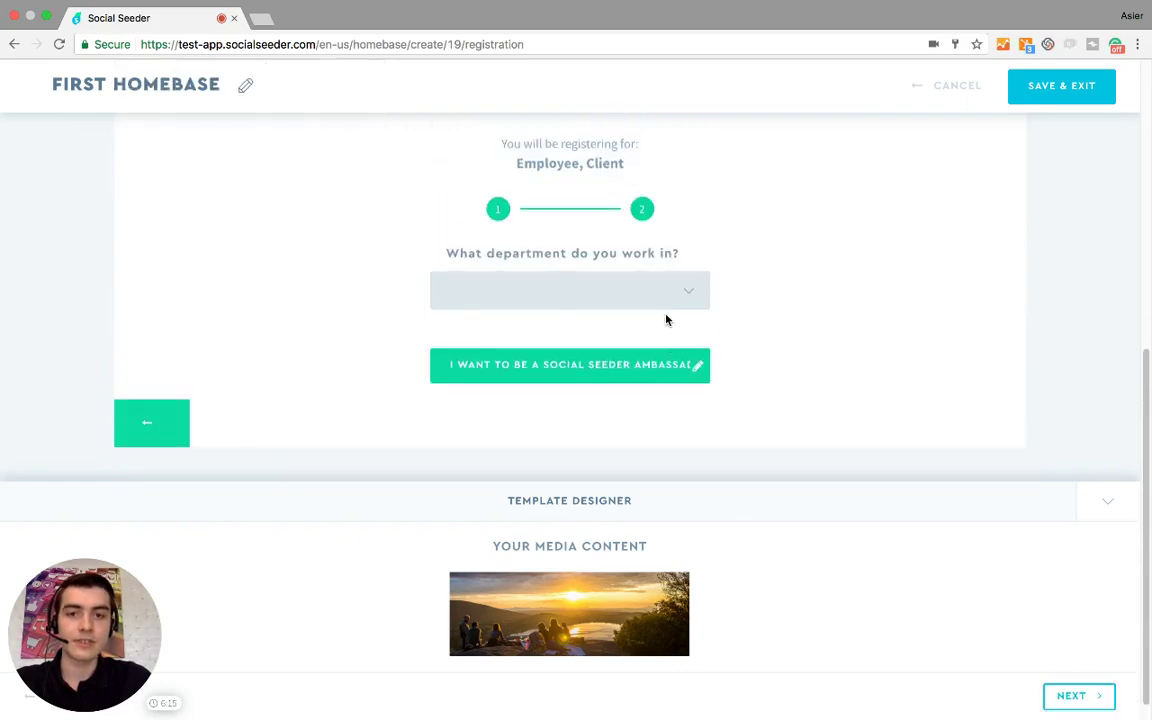
{"action": "scroll", "coordinate": [666, 319], "scroll_direction": "up", "scroll_amount": 5}
{"action": "scroll", "coordinate": [663, 322], "scroll_direction": "down", "scroll_amount": 4}
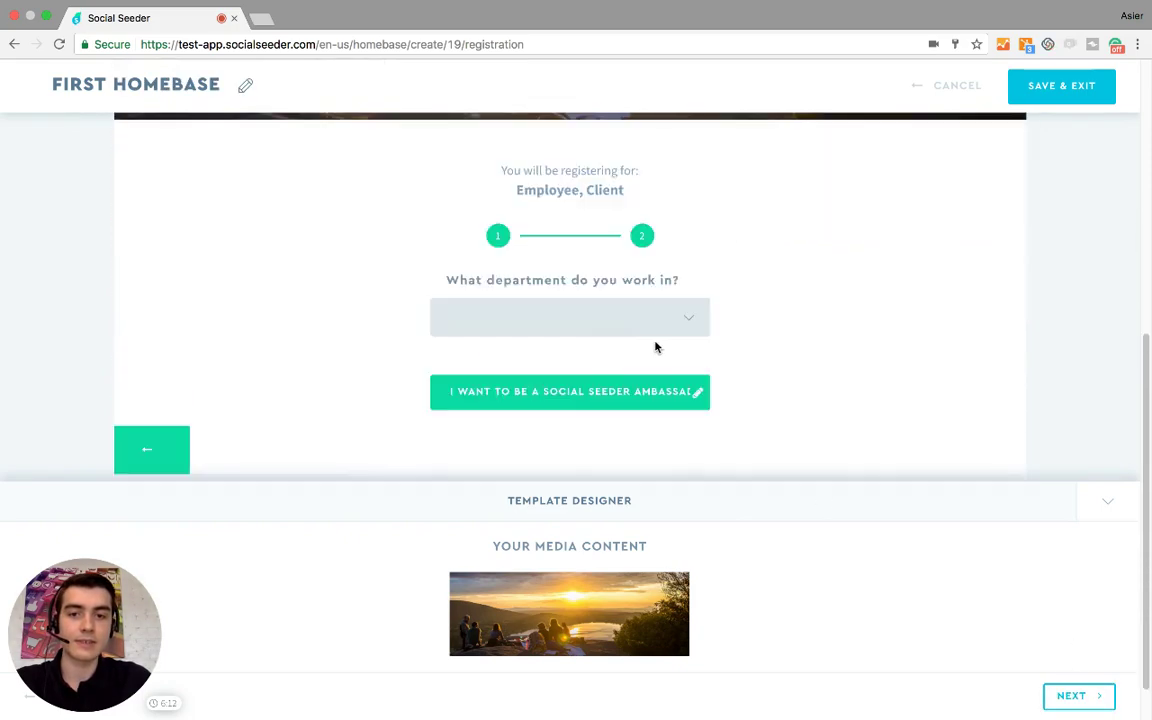
{"action": "scroll", "coordinate": [656, 335], "scroll_direction": "up", "scroll_amount": 1}
{"action": "scroll", "coordinate": [655, 330], "scroll_direction": "down", "scroll_amount": 2}
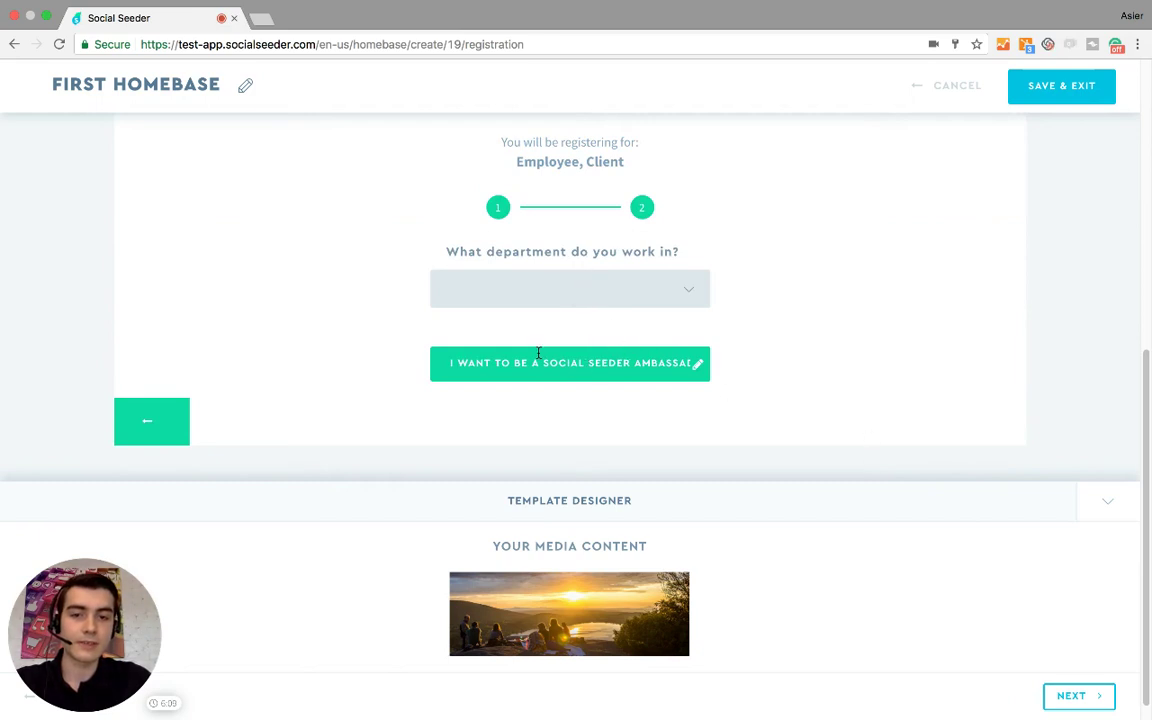
{"action": "left_click", "coordinate": [1095, 696]}
{"action": "scroll", "coordinate": [679, 272], "scroll_direction": "up", "scroll_amount": 2}
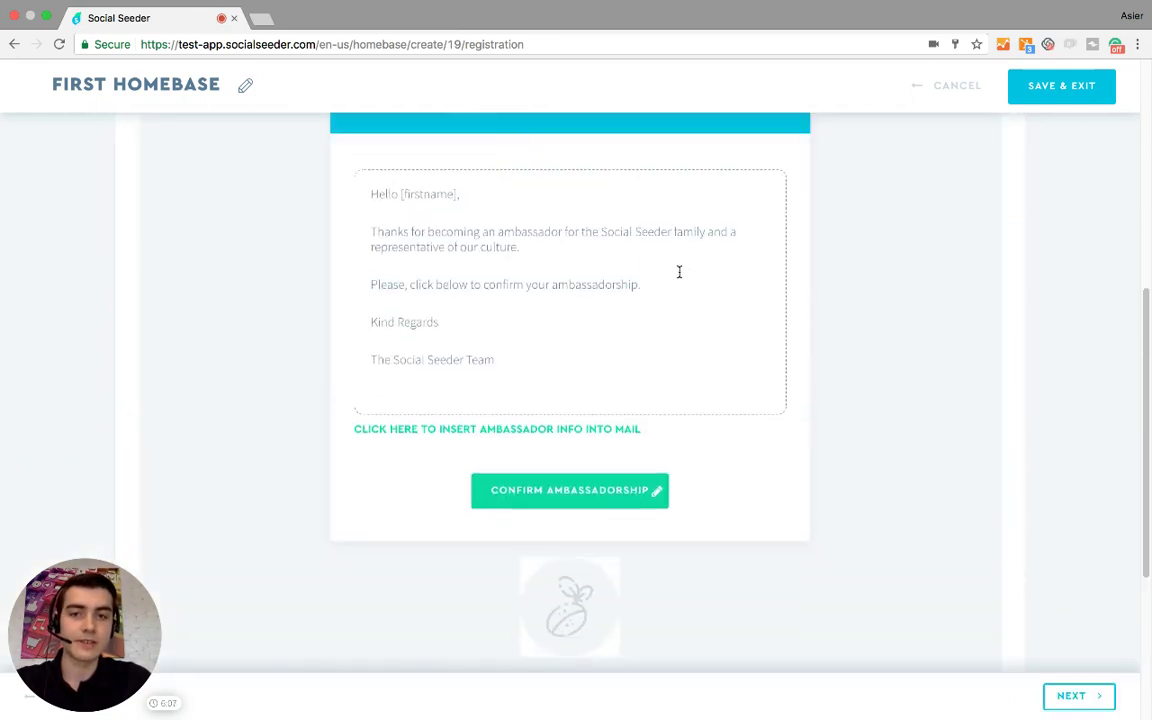
{"action": "scroll", "coordinate": [679, 274], "scroll_direction": "up", "scroll_amount": 5}
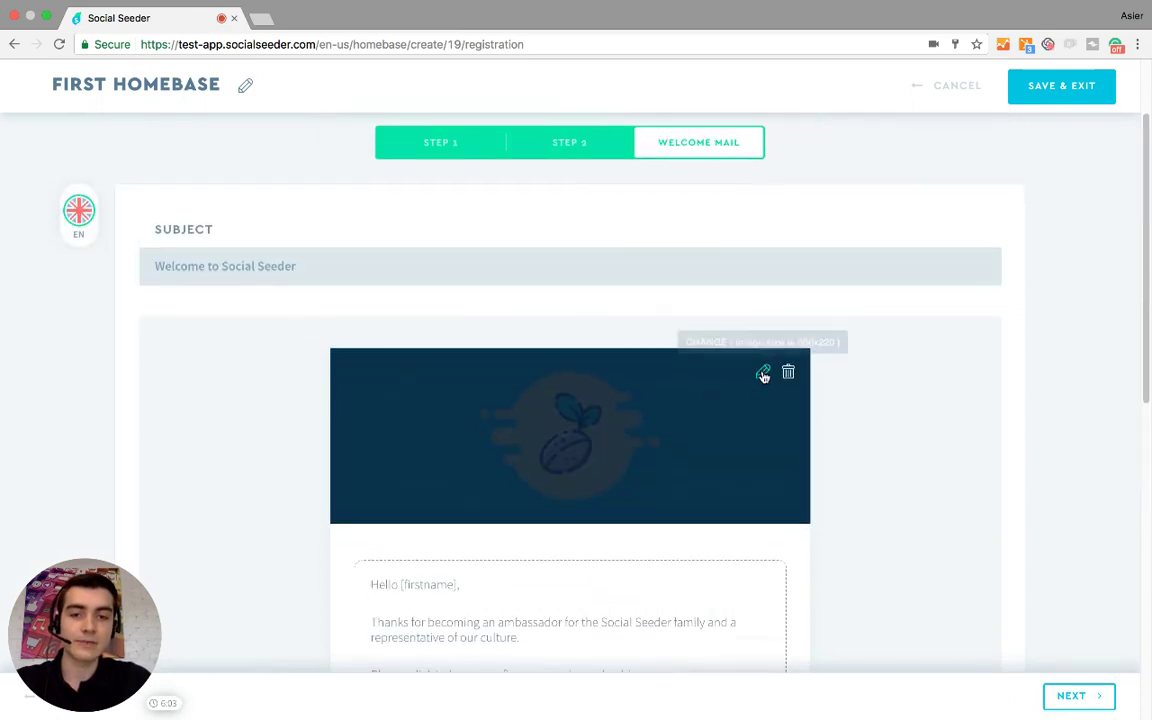
Replace the welcome mail banner with photo1.jpg, zoomed and repositioned, then advance to Thank You
{"action": "left_click", "coordinate": [760, 382]}
{"action": "left_click", "coordinate": [465, 490]}
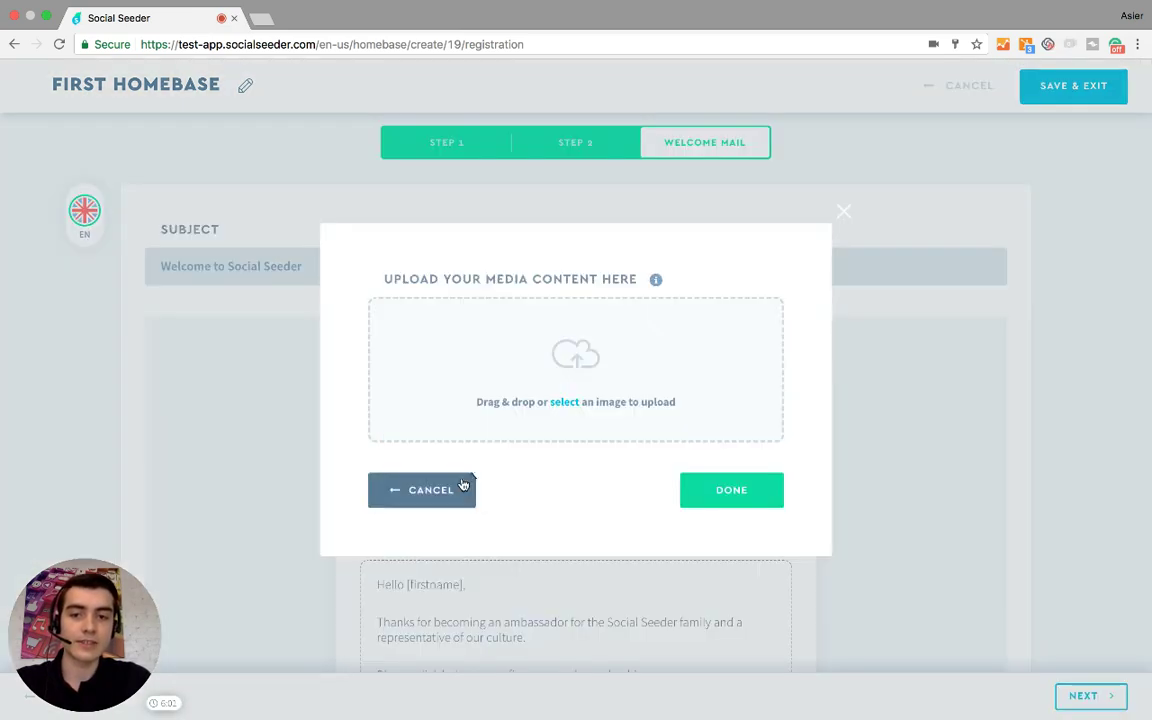
{"action": "left_click", "coordinate": [566, 403]}
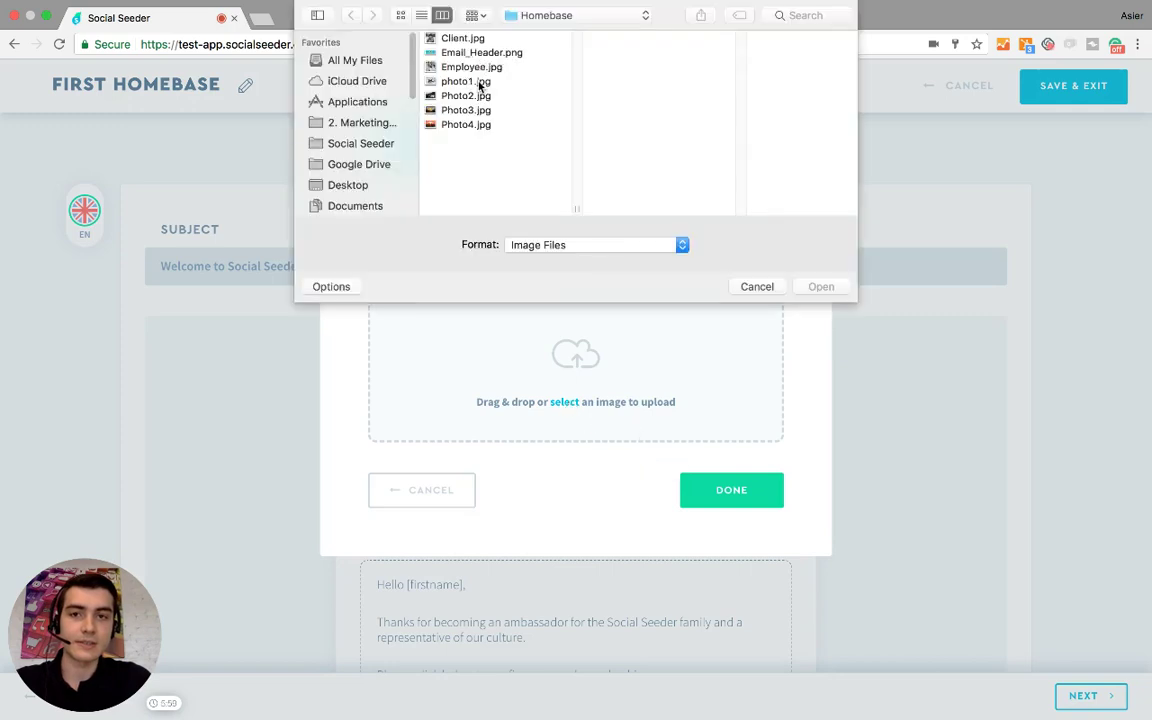
{"action": "double_click", "coordinate": [466, 81]}
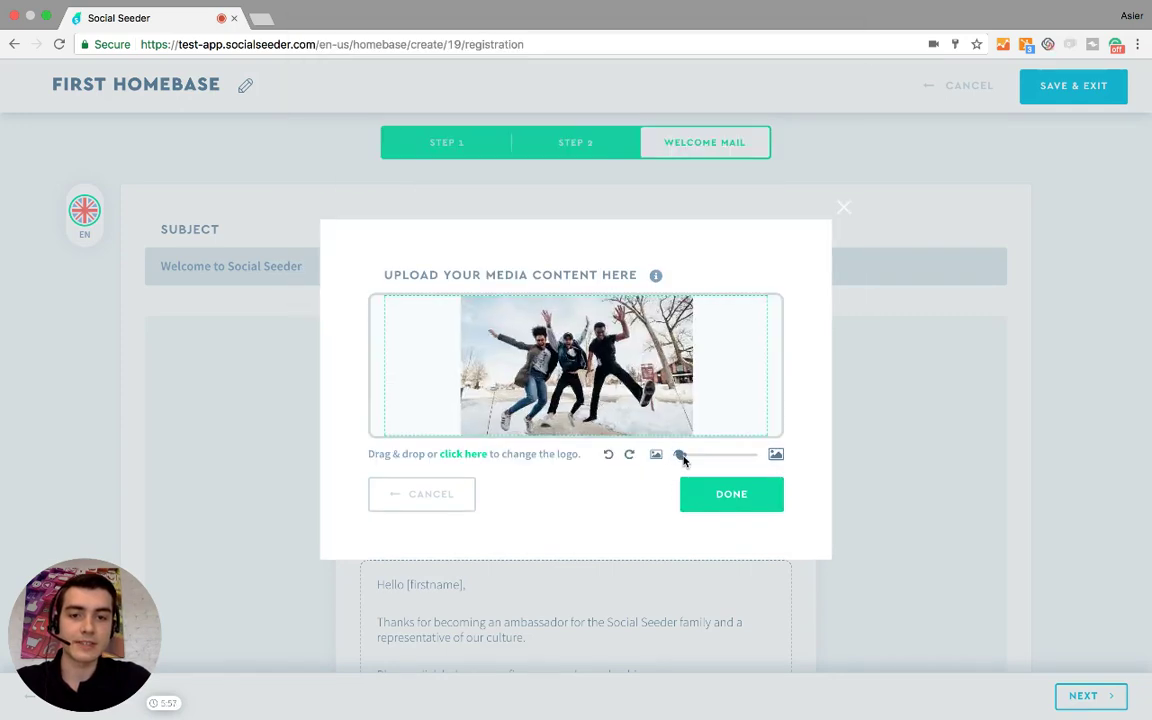
{"action": "left_click_drag", "start_coordinate": [684, 460], "coordinate": [689, 455]}
{"action": "left_click_drag", "start_coordinate": [697, 411], "coordinate": [697, 421]}
{"action": "left_click", "coordinate": [740, 505]}
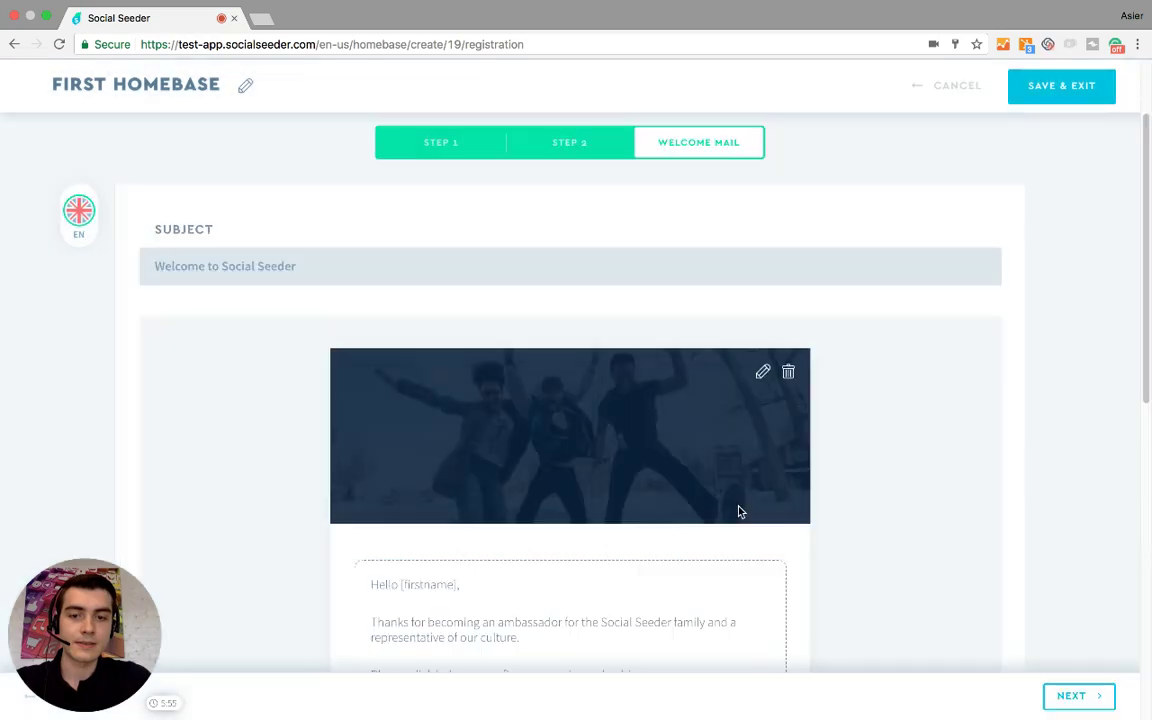
{"action": "scroll", "coordinate": [699, 494], "scroll_direction": "down", "scroll_amount": 5}
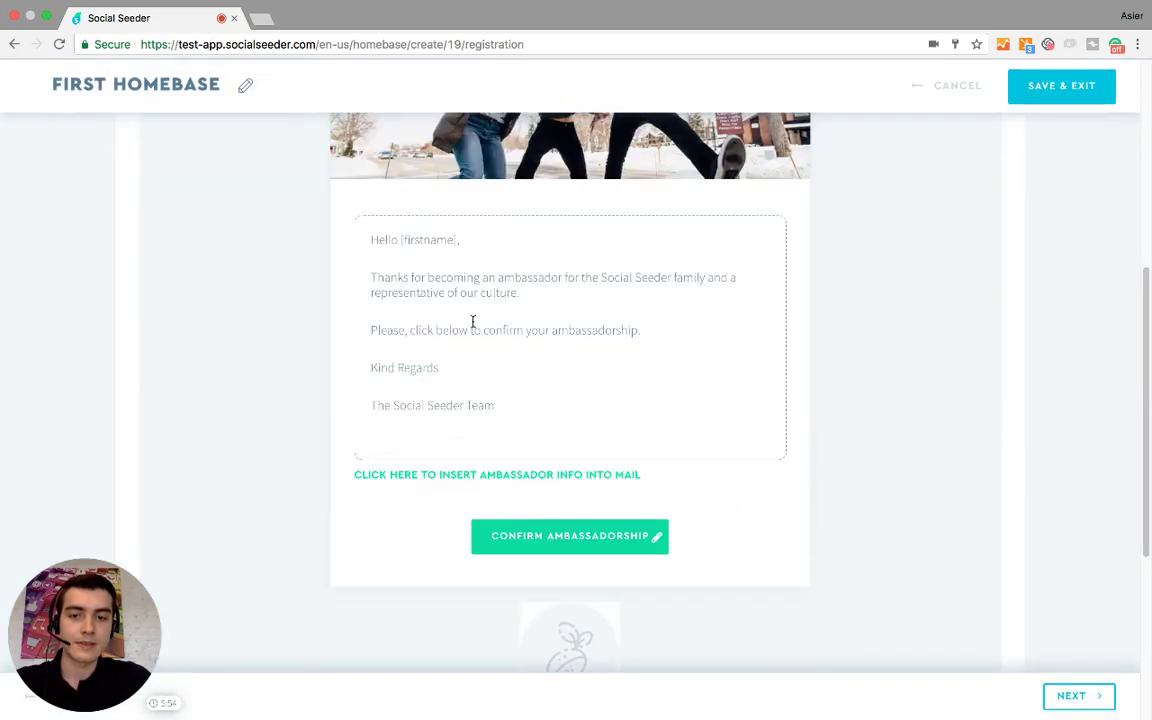
{"action": "left_click", "coordinate": [1099, 698]}
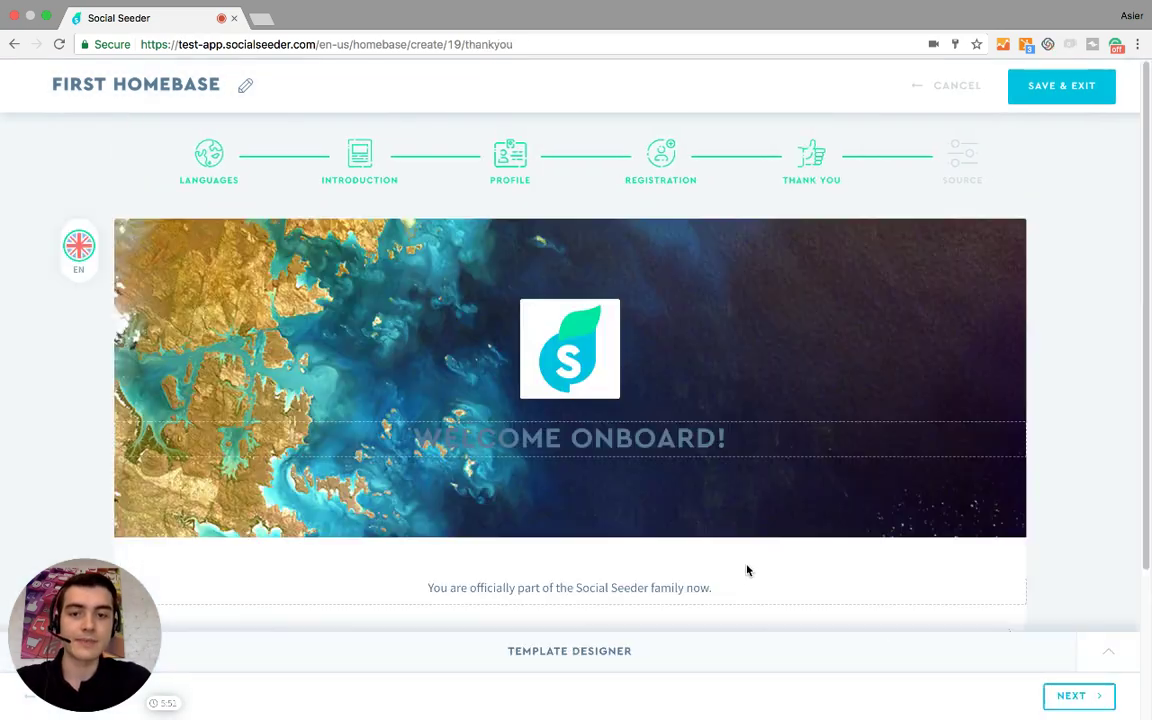
Show the Thank You page's media and social settings
{"action": "scroll", "coordinate": [743, 527], "scroll_direction": "down", "scroll_amount": 3}
{"action": "scroll", "coordinate": [725, 432], "scroll_direction": "up", "scroll_amount": 2}
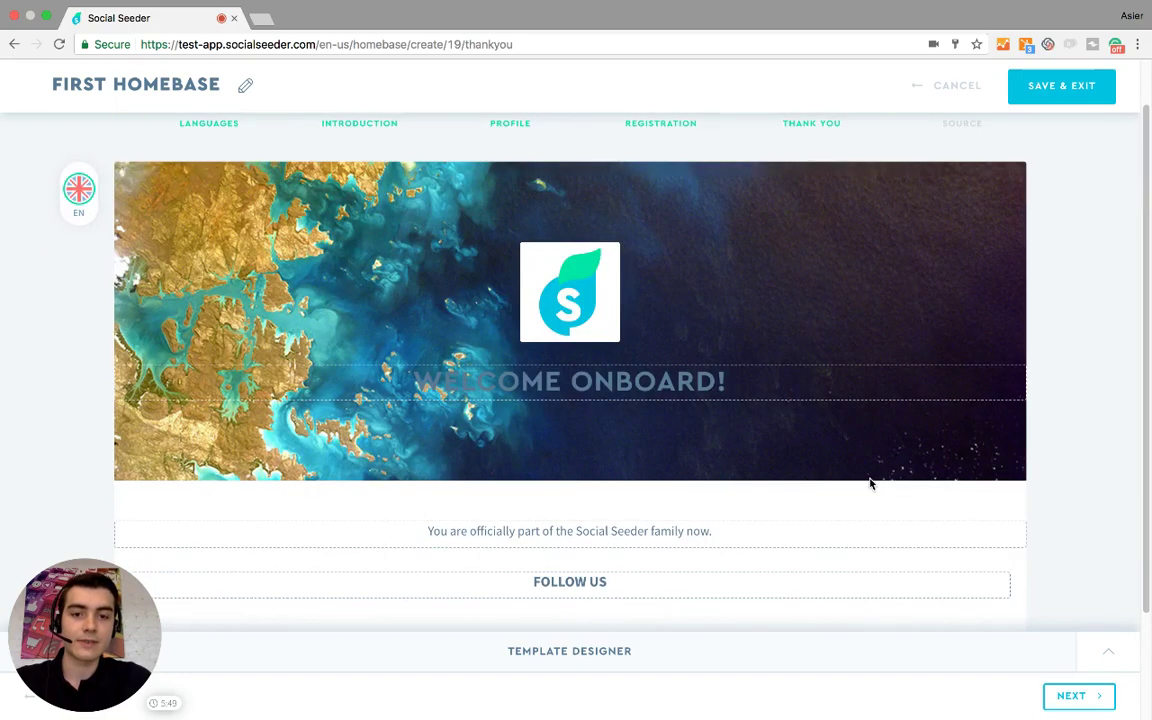
{"action": "left_click", "coordinate": [1104, 654]}
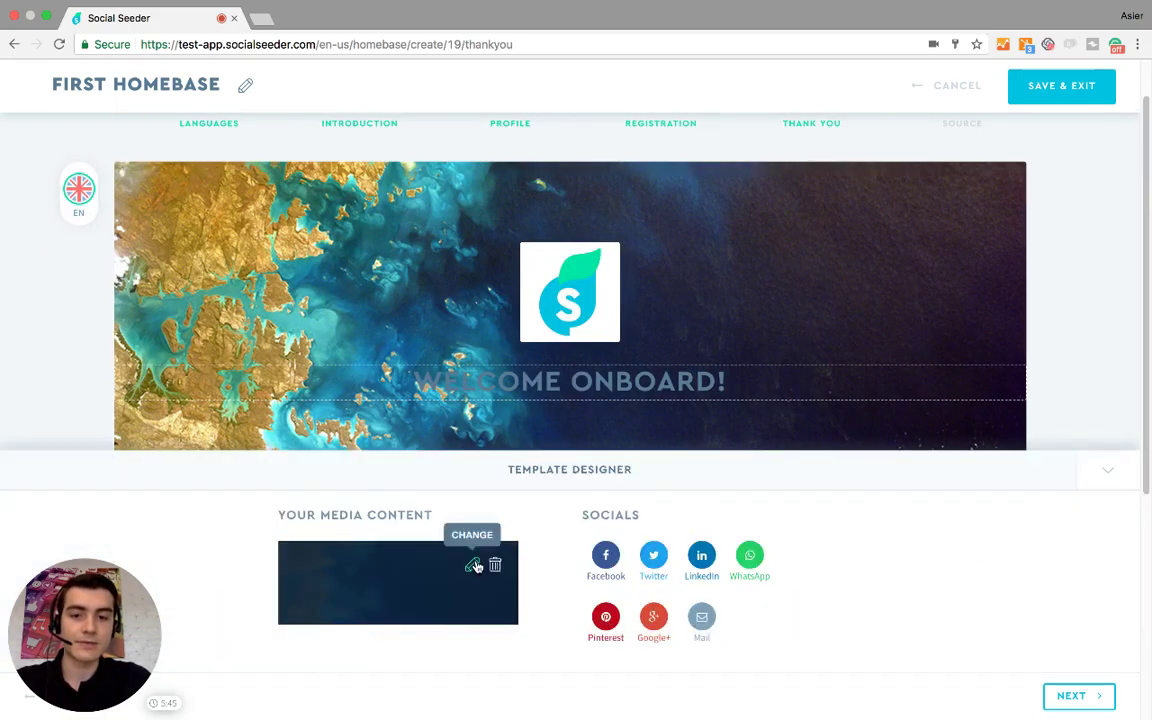
Replace the Thank You background with the Photo4.jpg sunset beach photo, slightly zoomed in
{"action": "left_click", "coordinate": [472, 564]}
{"action": "left_click", "coordinate": [420, 478]}
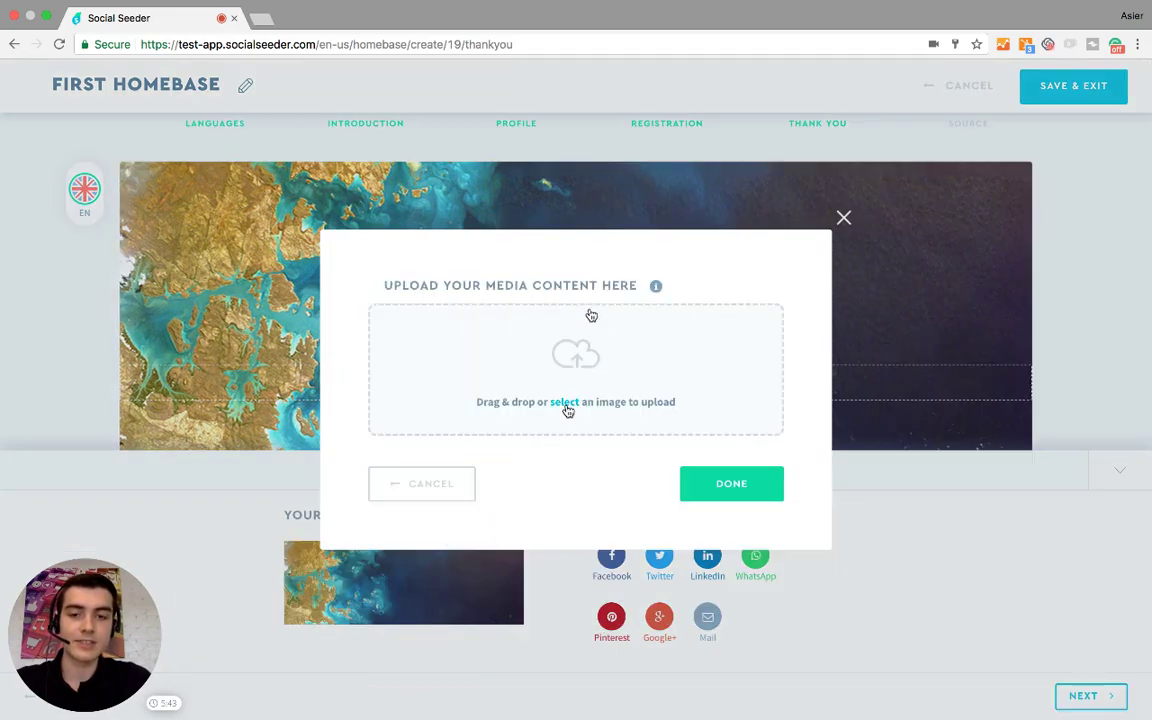
{"action": "left_click", "coordinate": [566, 405]}
{"action": "double_click", "coordinate": [464, 125]}
{"action": "left_click_drag", "start_coordinate": [686, 455], "coordinate": [712, 458]}
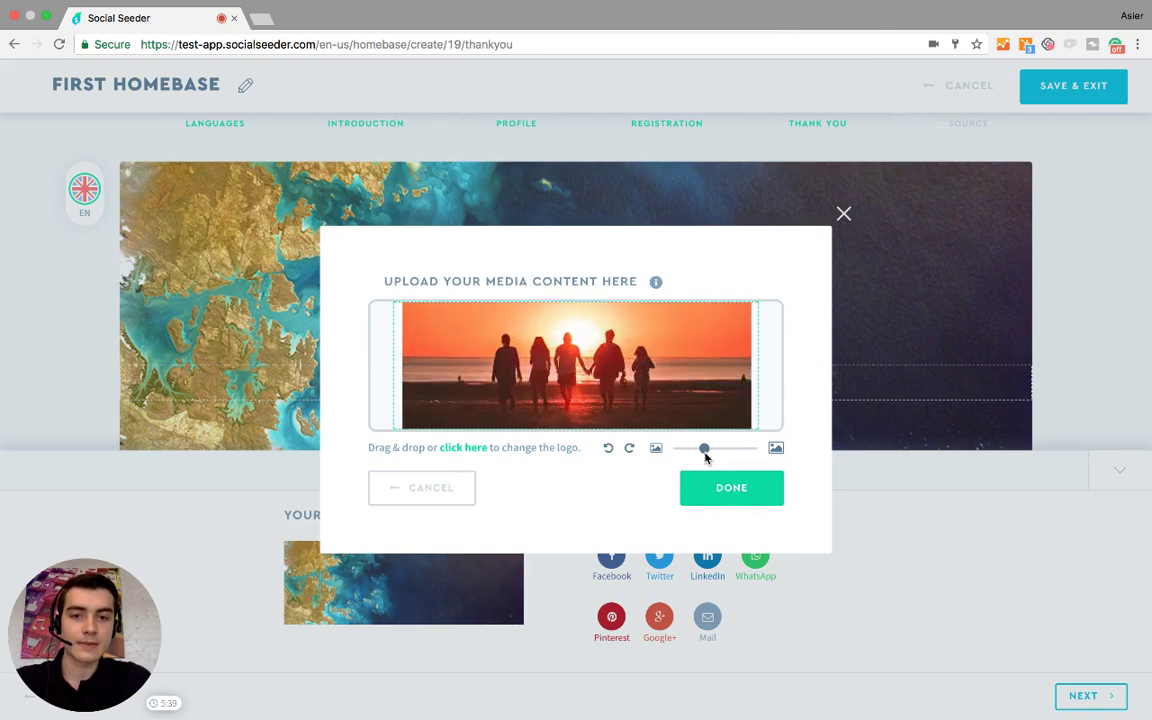
{"action": "left_click", "coordinate": [733, 494]}
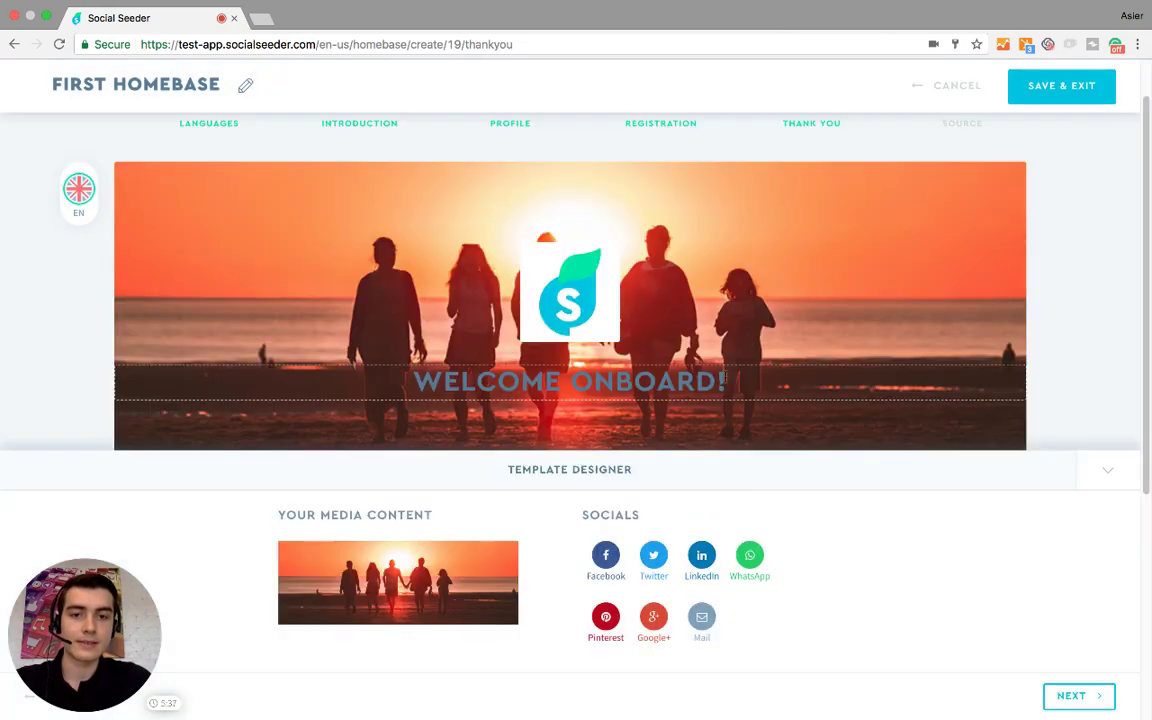
Make the WELCOME ONBOARD! heading text white
{"action": "triple_click", "coordinate": [450, 370]}
{"action": "left_click", "coordinate": [142, 350]}
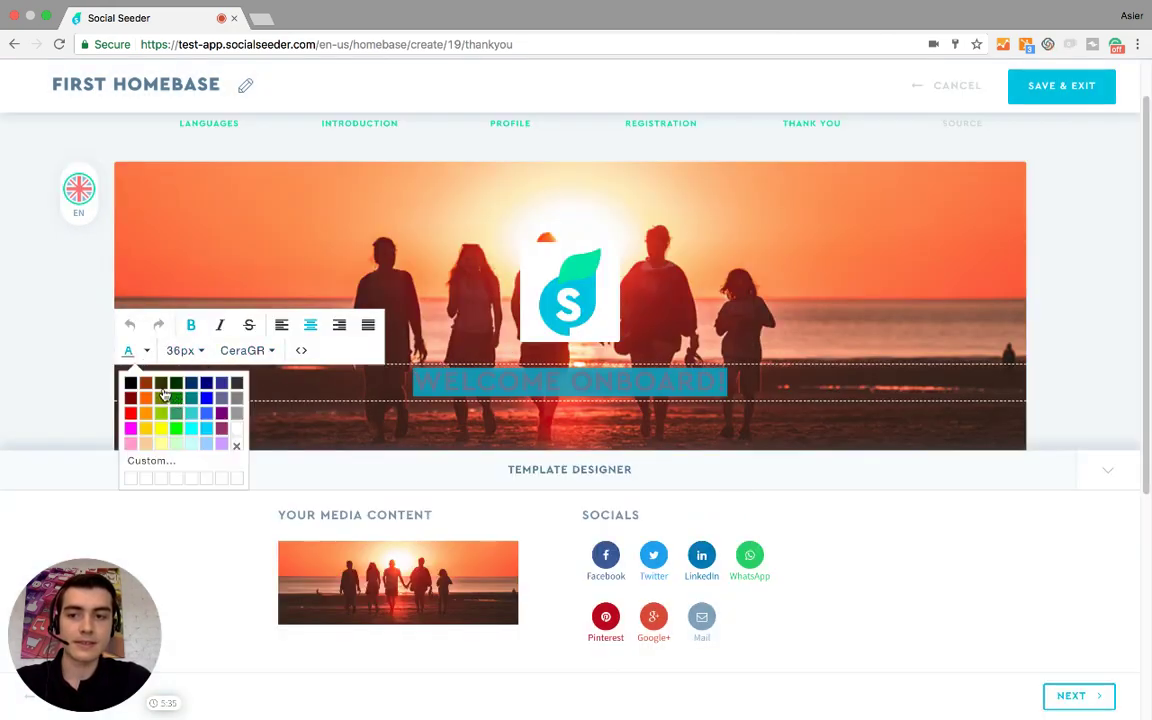
{"action": "left_click", "coordinate": [230, 427]}
Delete the logo from the Thank You banner and confirm the removal
{"action": "left_click", "coordinate": [597, 270]}
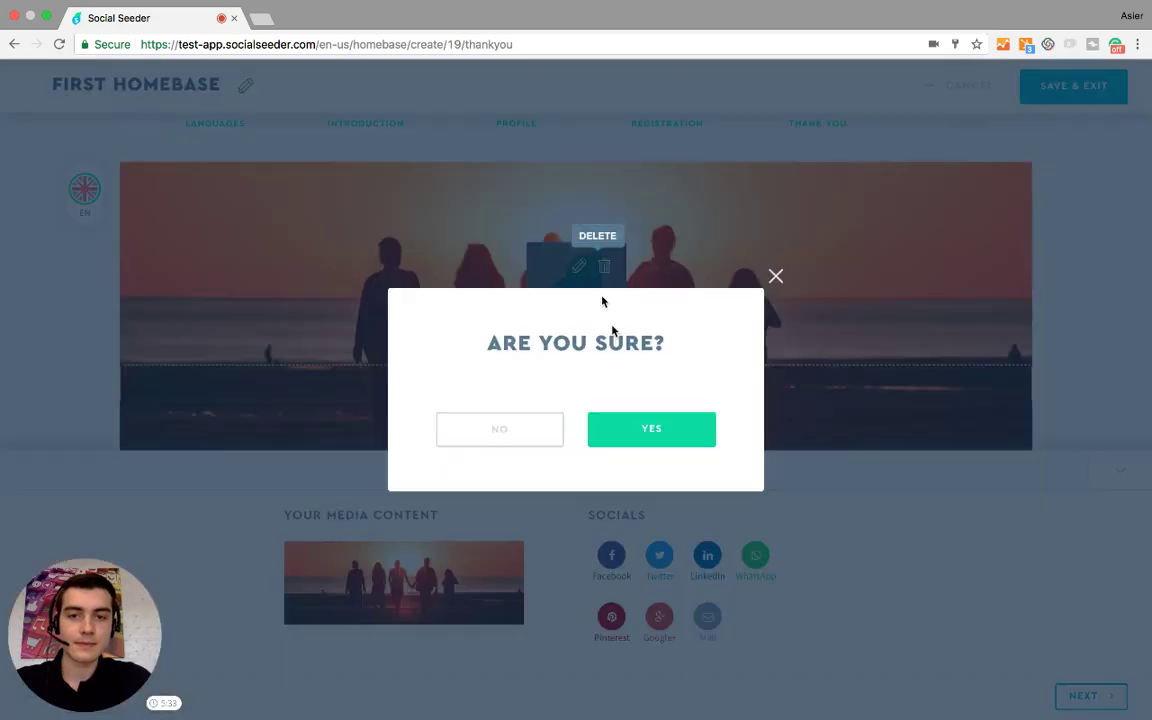
{"action": "left_click", "coordinate": [669, 434]}
{"action": "scroll", "coordinate": [756, 290], "scroll_direction": "down", "scroll_amount": 5}
{"action": "scroll", "coordinate": [745, 300], "scroll_direction": "up", "scroll_amount": 1}
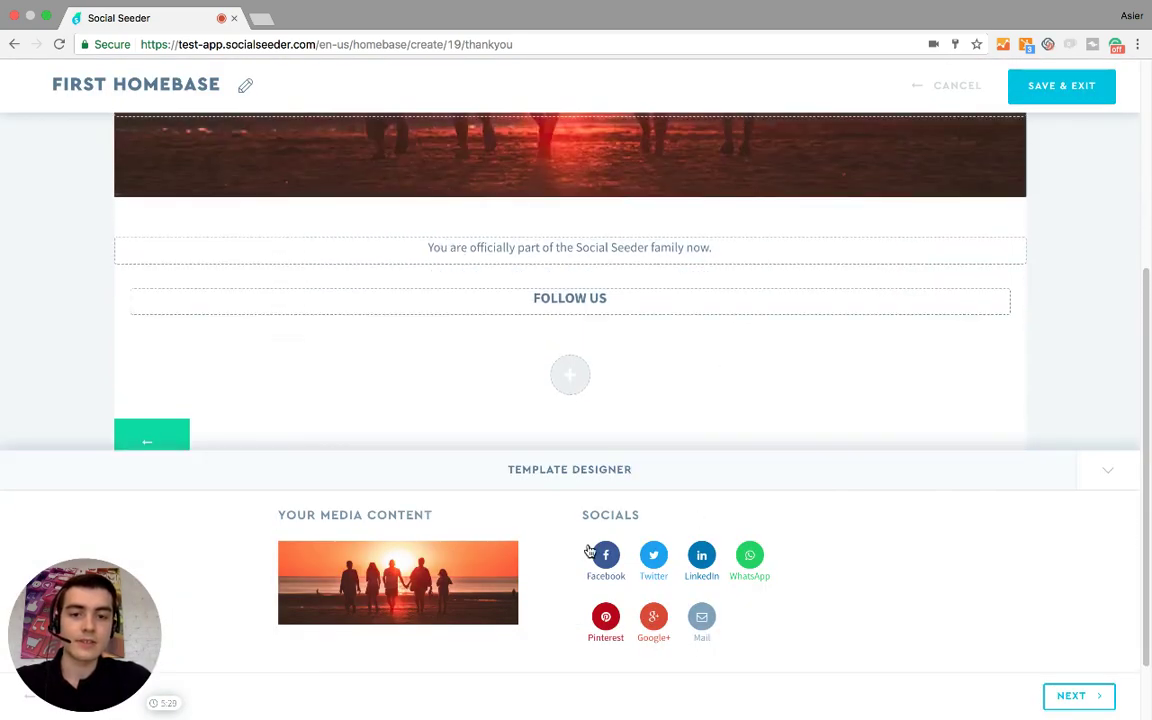
Try the Facebook URL field, hide the media and socials panel, and advance to Source
{"action": "left_click", "coordinate": [595, 553]}
{"action": "left_click", "coordinate": [641, 440]}
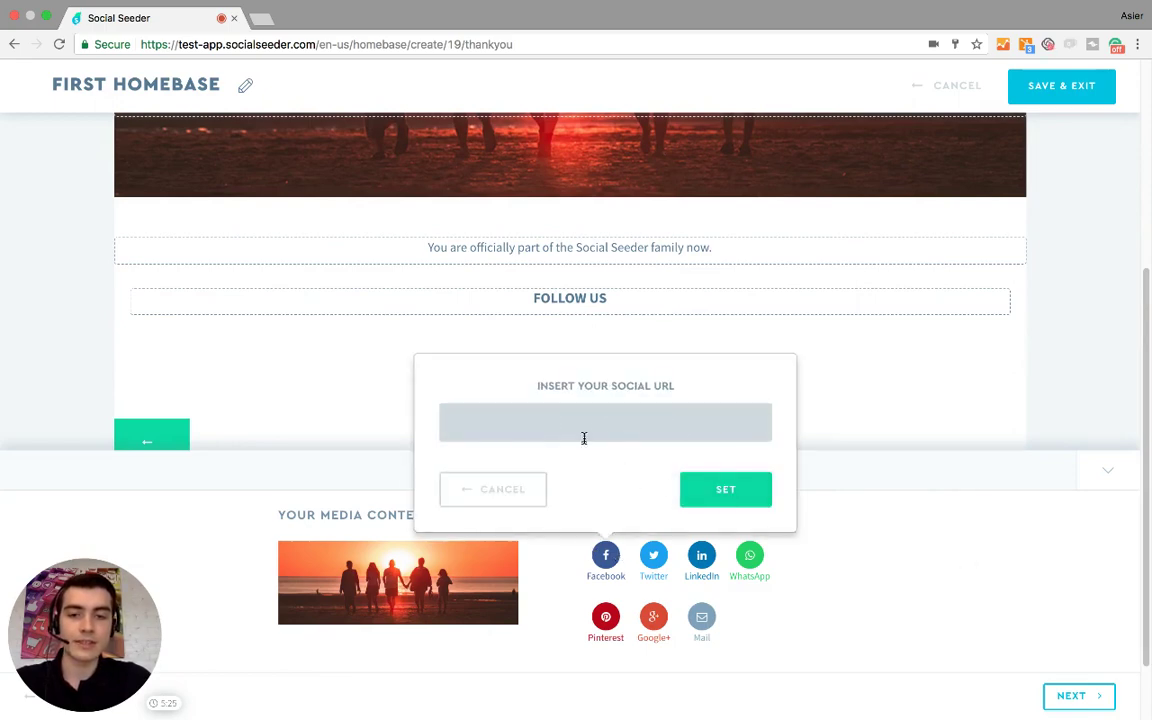
{"action": "left_click", "coordinate": [1107, 470]}
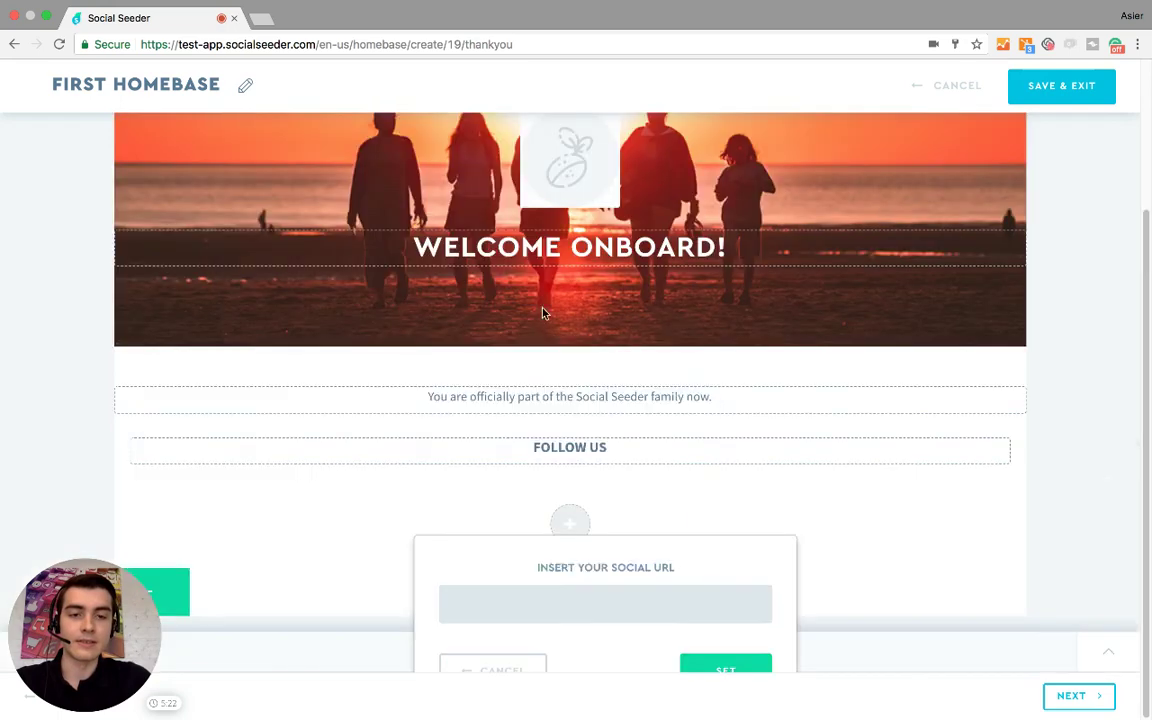
{"action": "left_click", "coordinate": [1110, 704]}
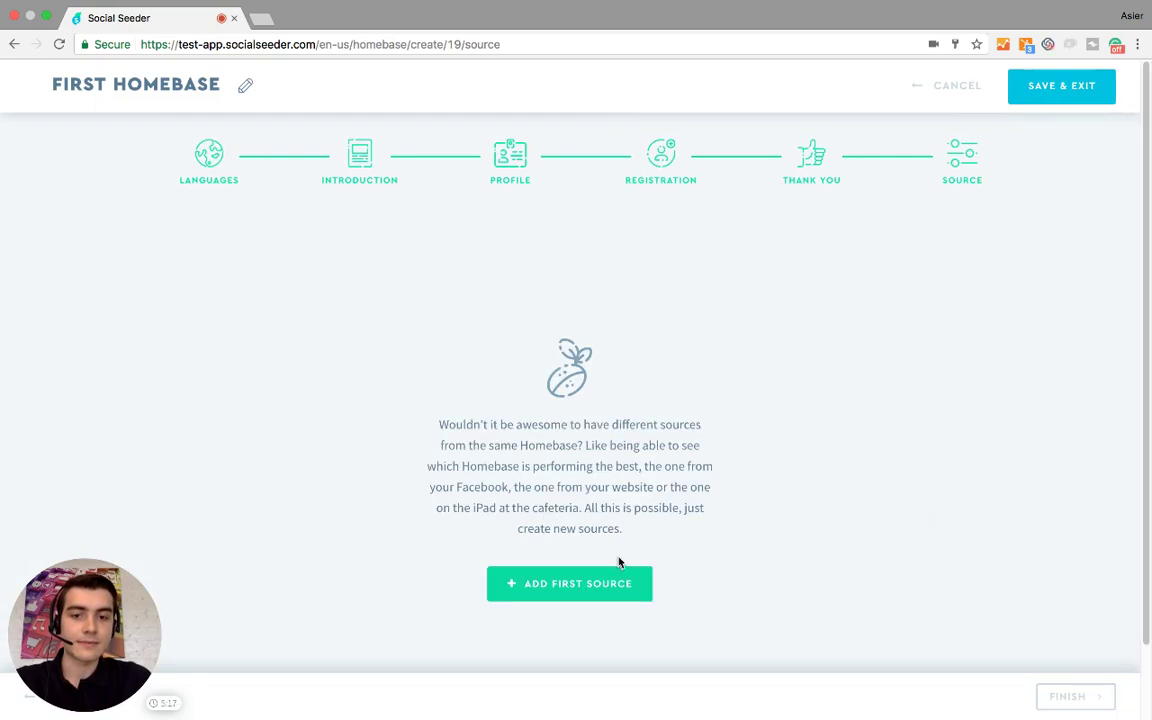
Add the source 'Website Social Seeder' with totem NO and no preselected language
{"action": "left_click", "coordinate": [611, 582]}
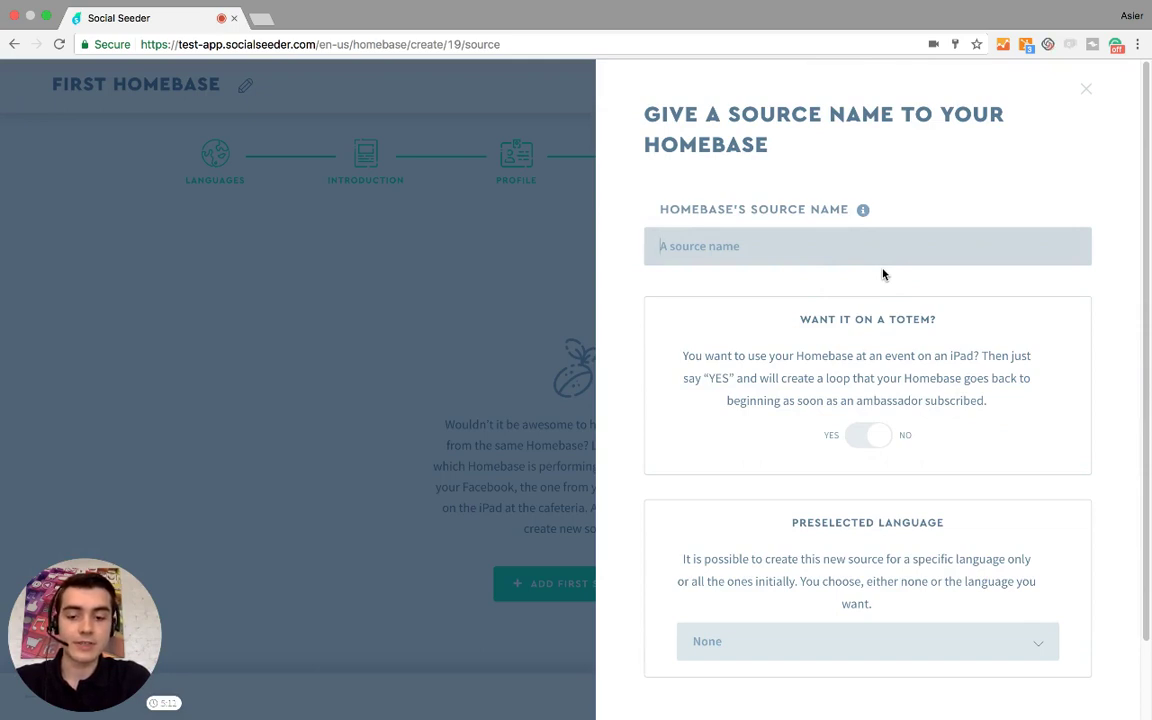
{"action": "type", "text": "Website Social Seeder"}
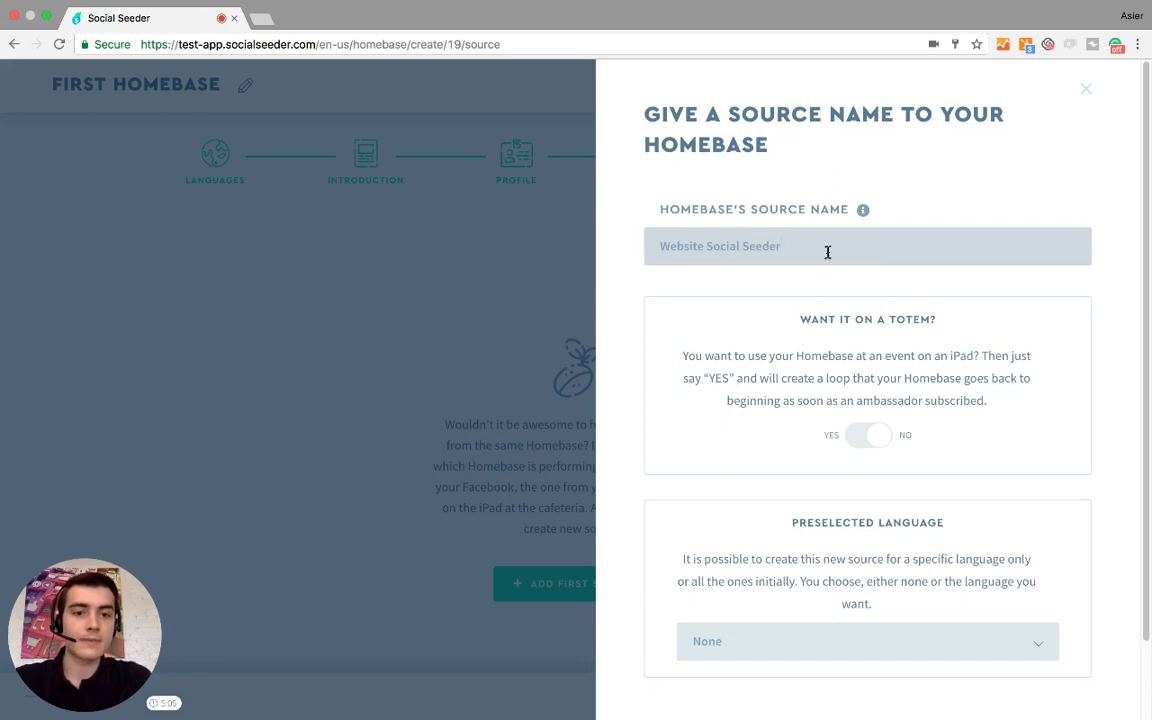
{"action": "scroll", "coordinate": [800, 280], "scroll_direction": "down", "scroll_amount": 3}
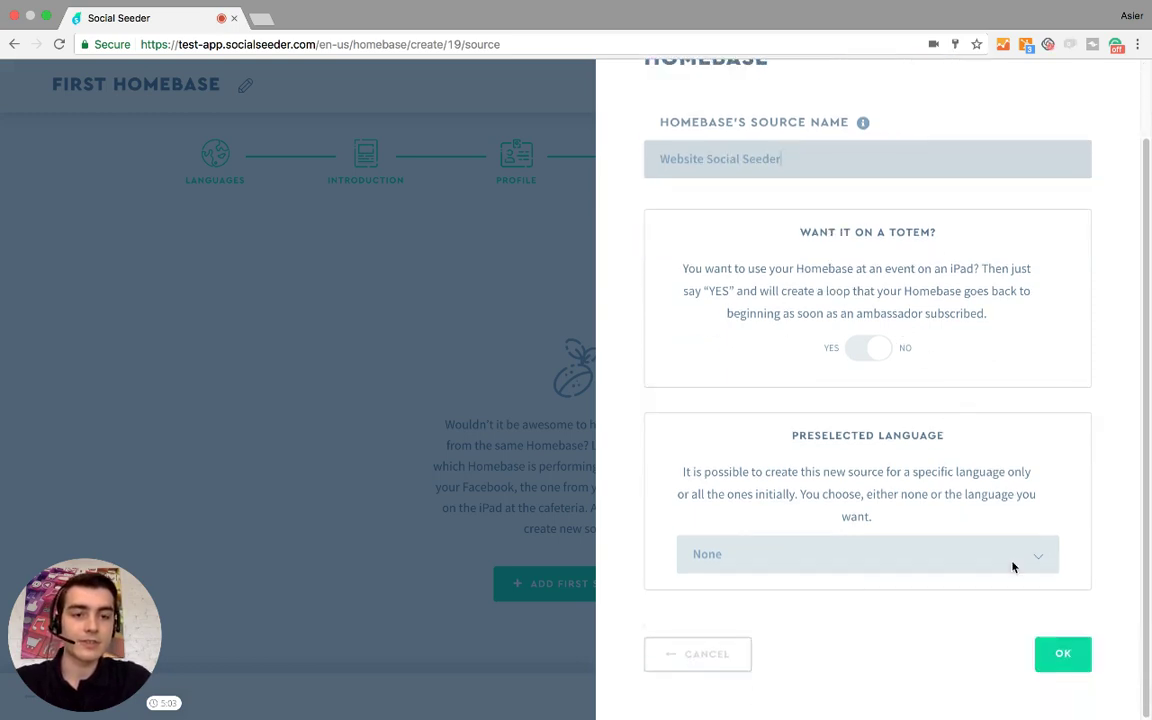
{"action": "left_click", "coordinate": [1062, 660]}
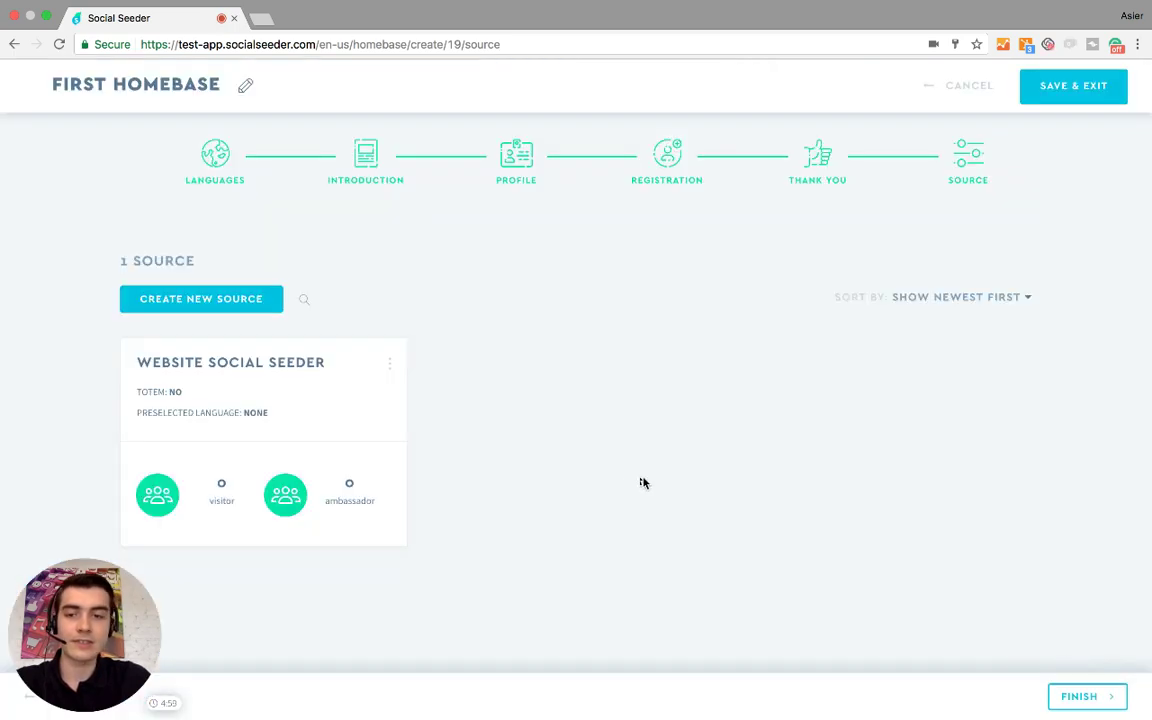
Select the source's homebase URL and iframe code in Usage & Codes, then visit the live homebase
{"action": "mouse_move", "coordinate": [368, 431]}
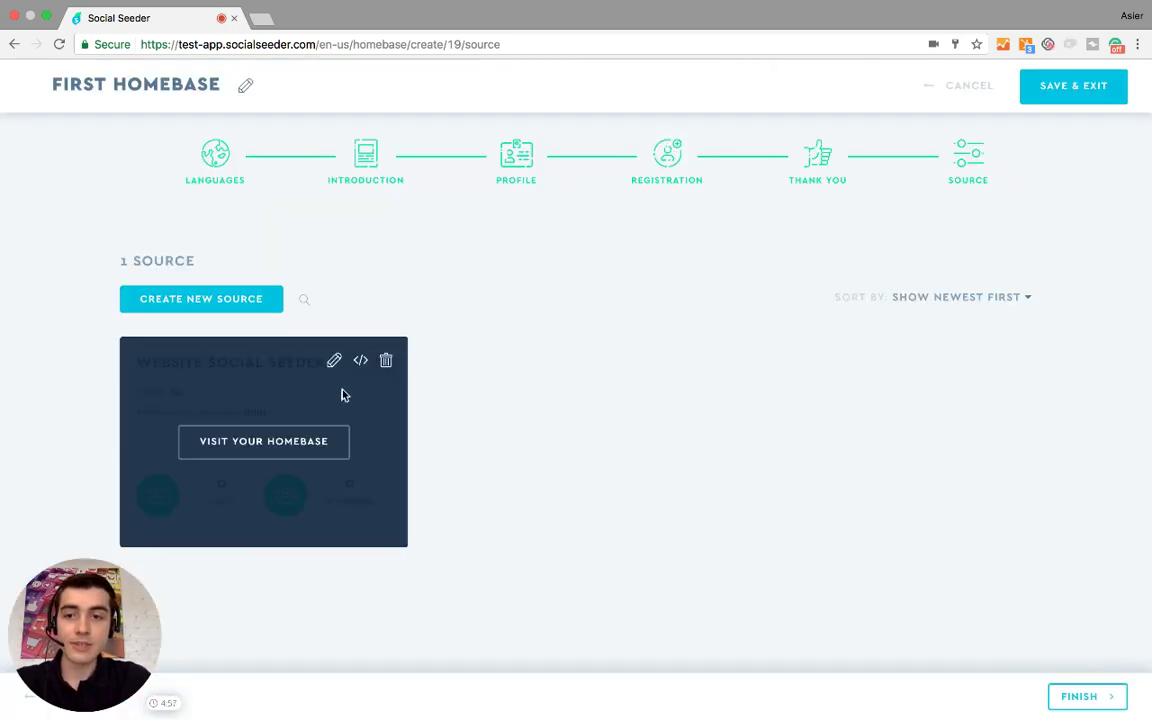
{"action": "left_click", "coordinate": [361, 361]}
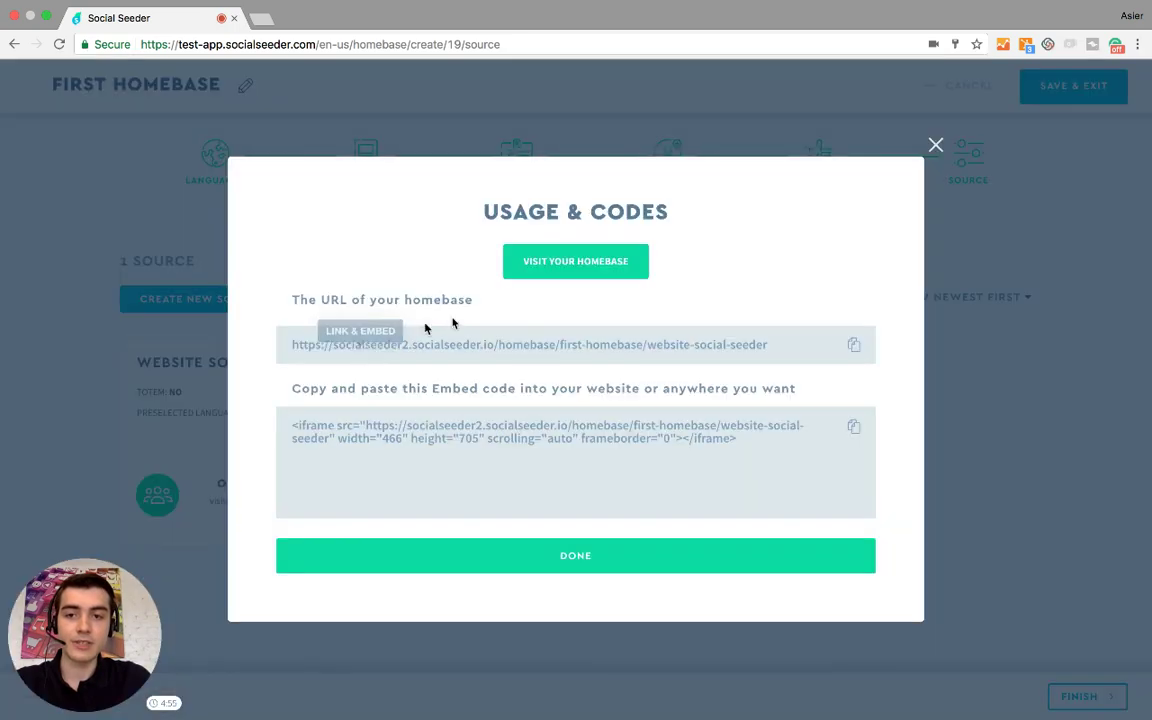
{"action": "left_click_drag", "start_coordinate": [774, 346], "coordinate": [244, 283]}
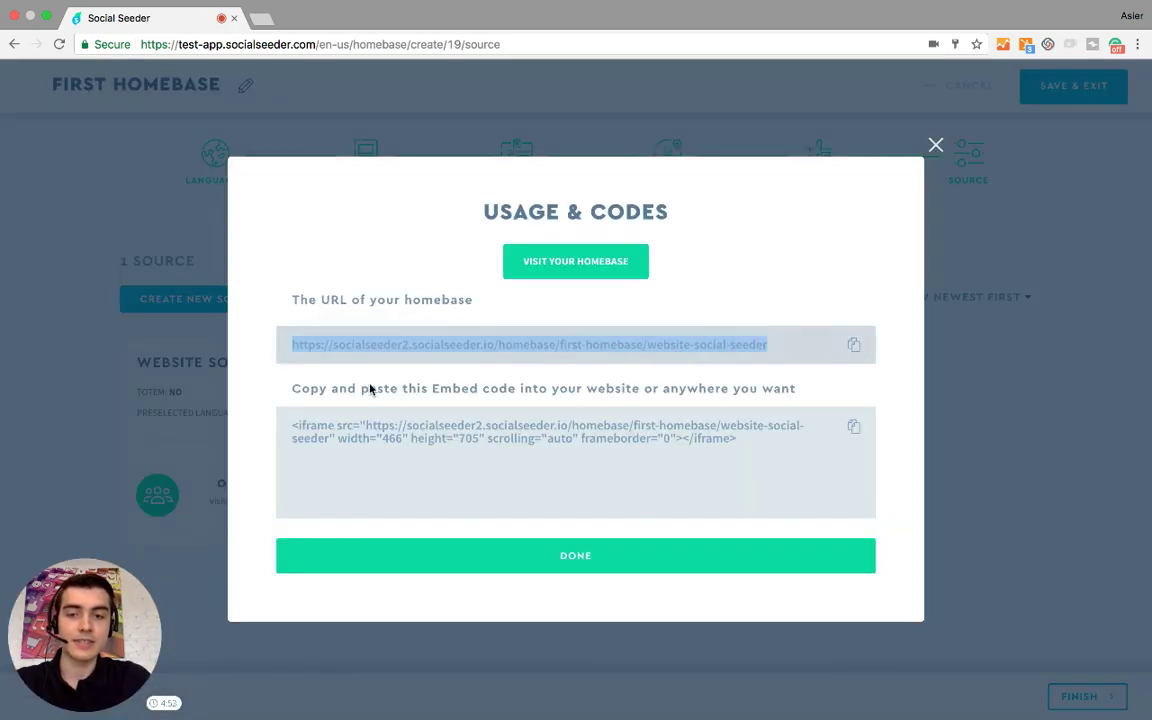
{"action": "left_click_drag", "start_coordinate": [756, 467], "coordinate": [514, 376]}
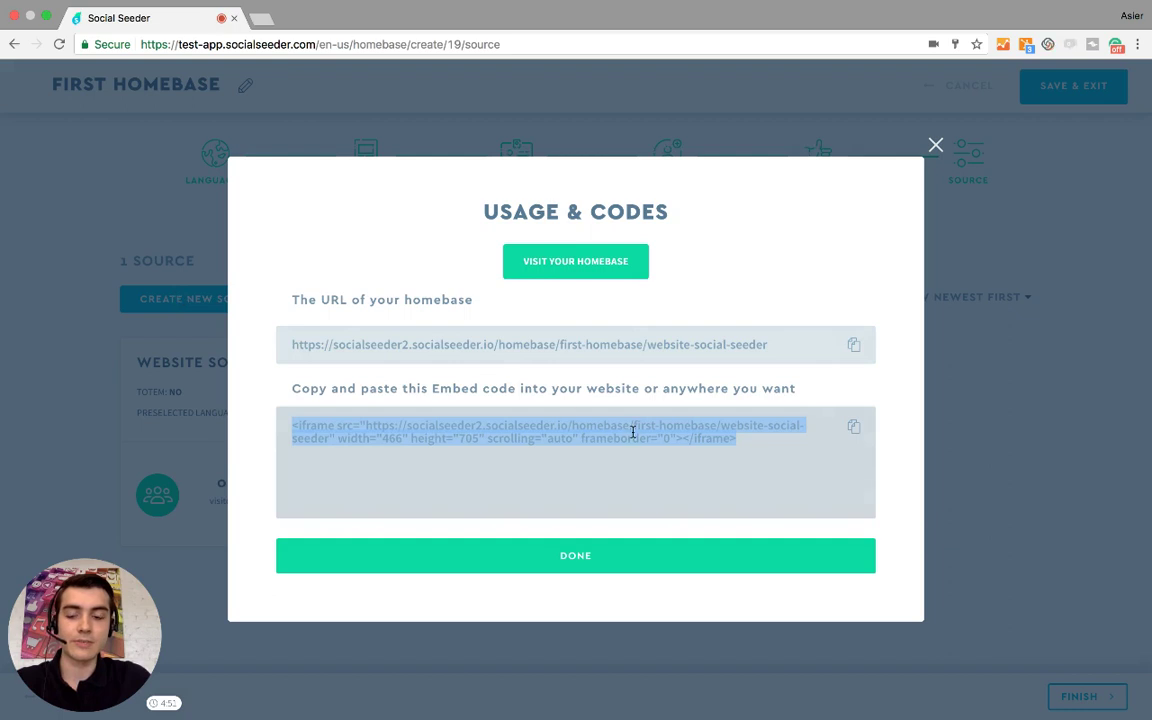
{"action": "left_click_drag", "start_coordinate": [814, 344], "coordinate": [274, 316]}
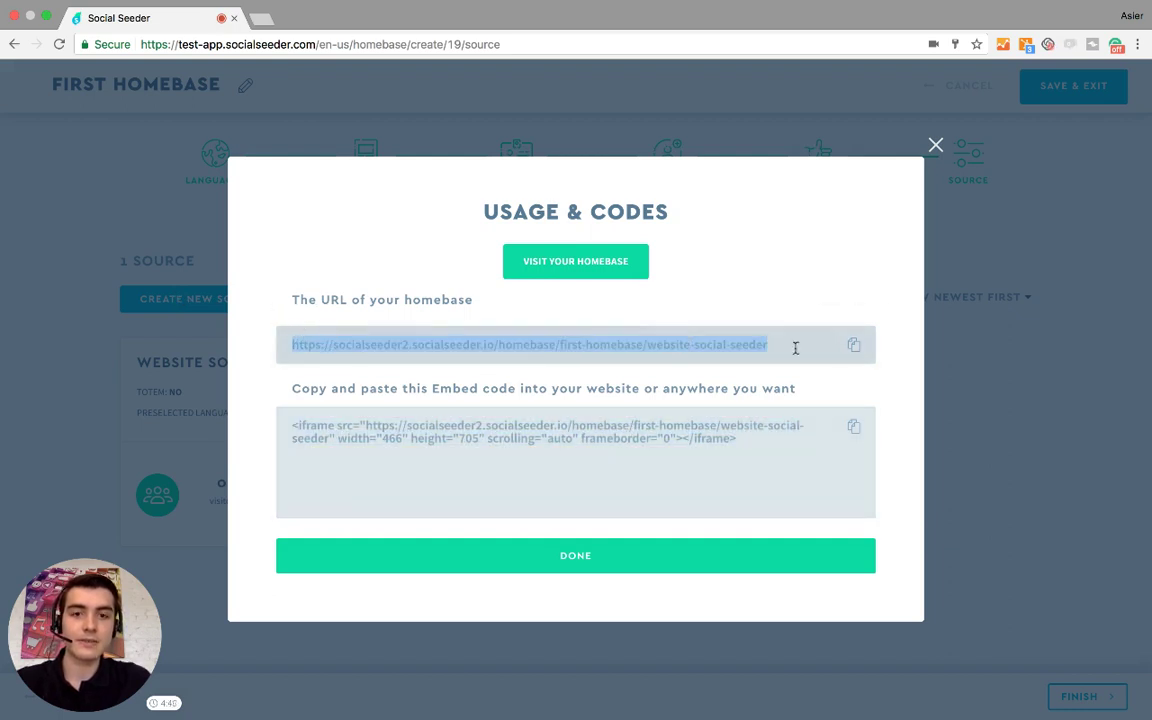
{"action": "left_click", "coordinate": [590, 262]}
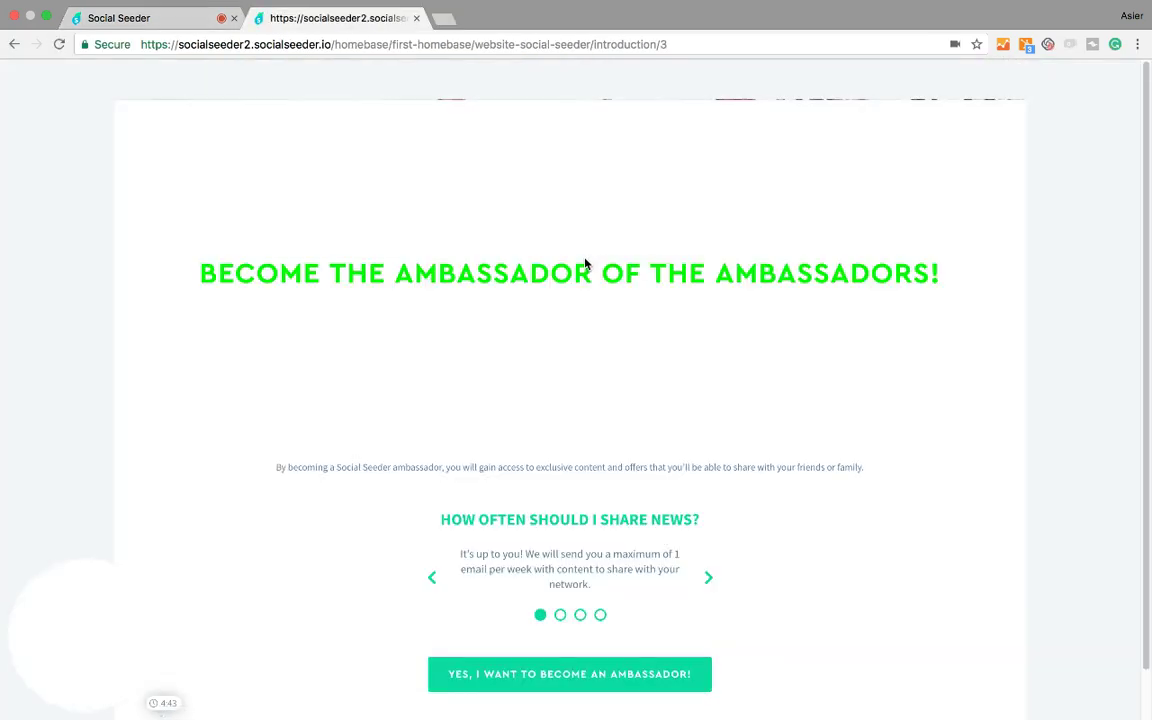
Step through the live homebase's FAQ carousel to the last question
{"action": "scroll", "coordinate": [736, 441], "scroll_direction": "down", "scroll_amount": 1}
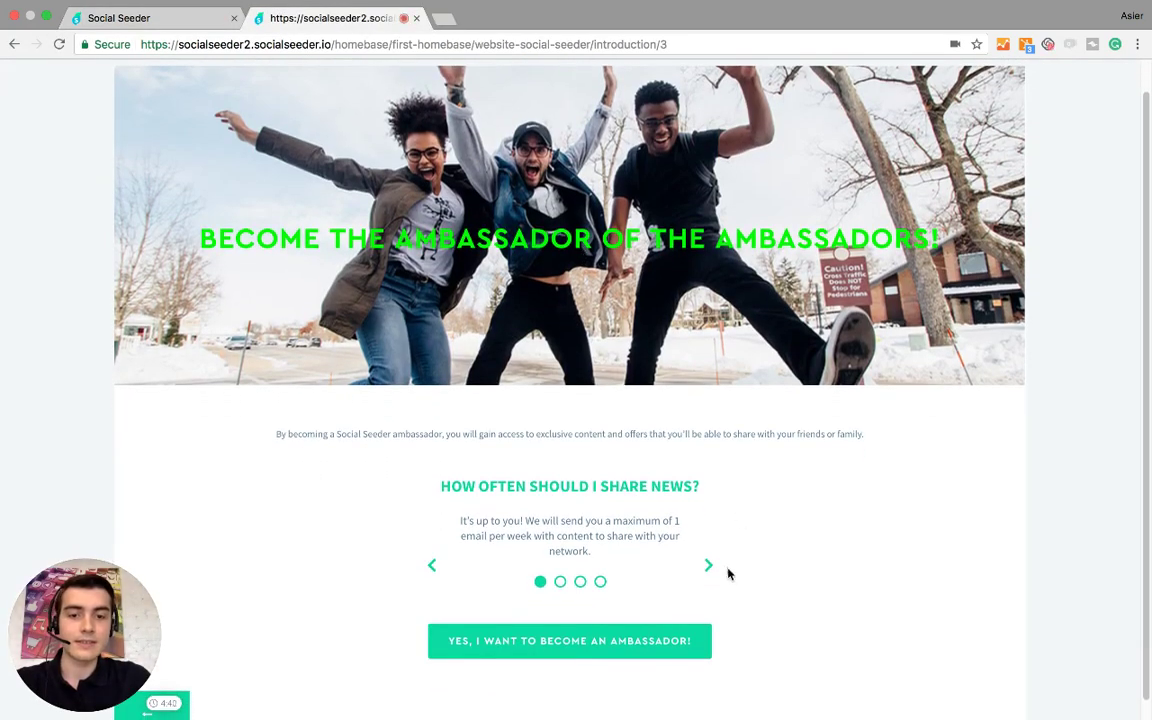
{"action": "scroll", "coordinate": [730, 565], "scroll_direction": "down", "scroll_amount": 1}
{"action": "left_click", "coordinate": [710, 550]}
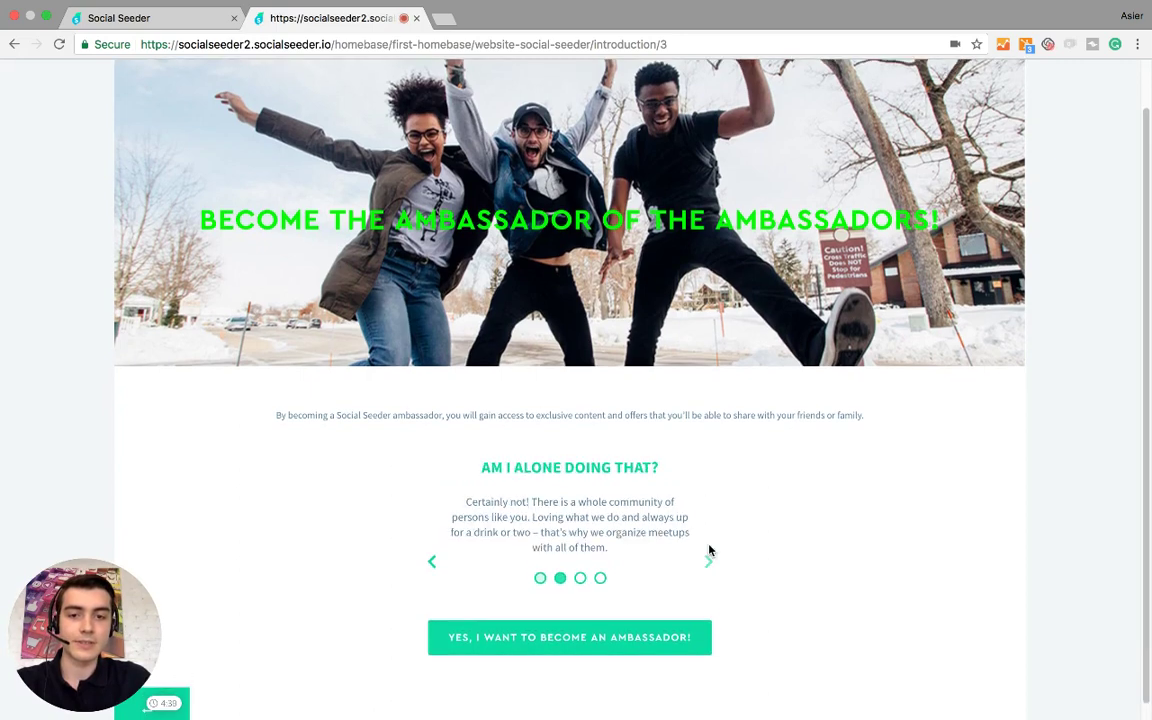
{"action": "left_click", "coordinate": [708, 558]}
{"action": "left_click", "coordinate": [709, 541]}
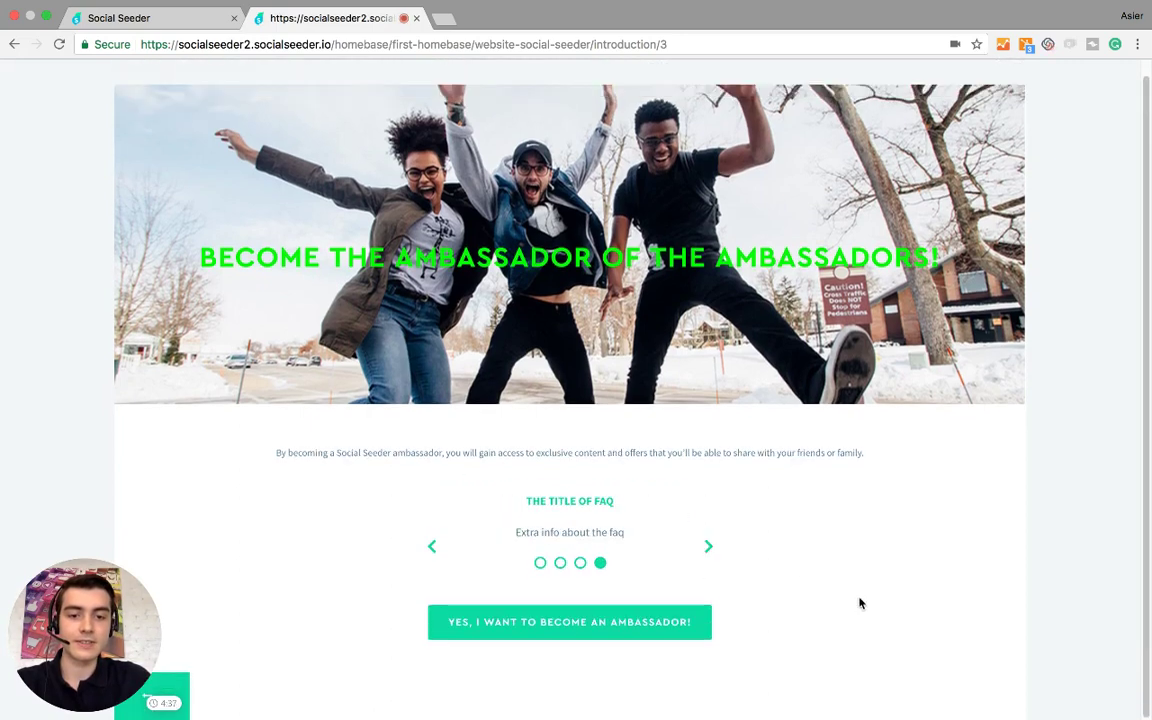
Sign up as an ambassador with only the Employee profile and continue to the registration form
{"action": "left_click", "coordinate": [612, 620]}
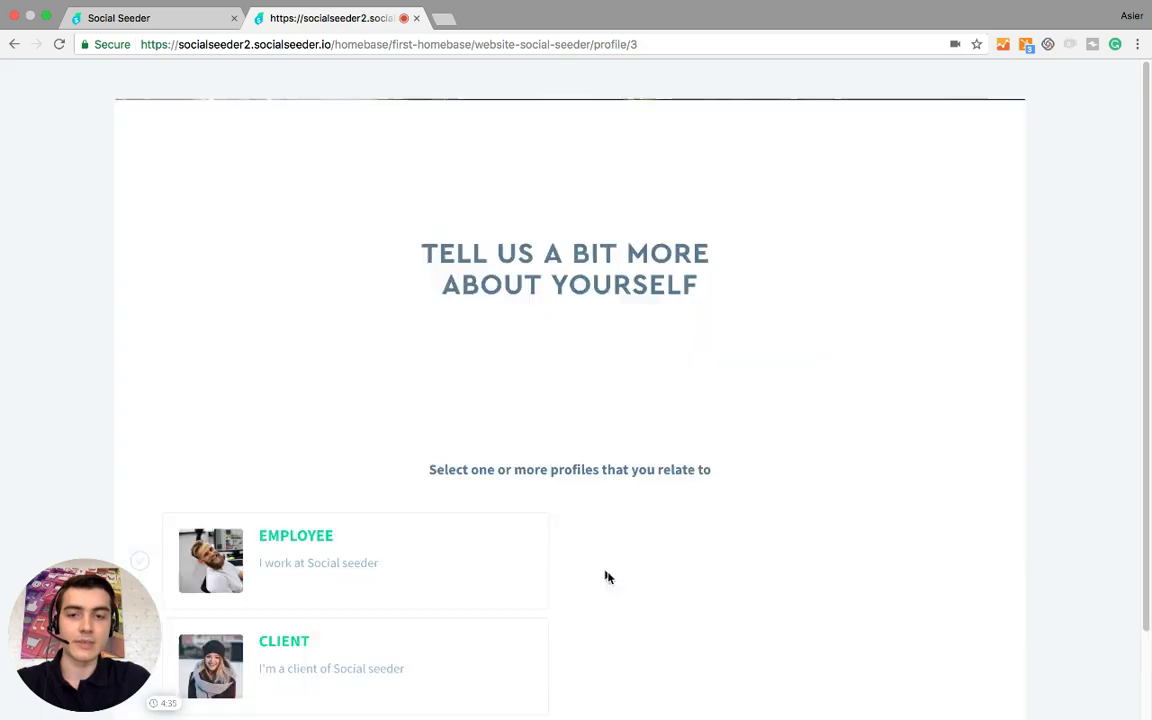
{"action": "scroll", "coordinate": [488, 336], "scroll_direction": "down", "scroll_amount": 2}
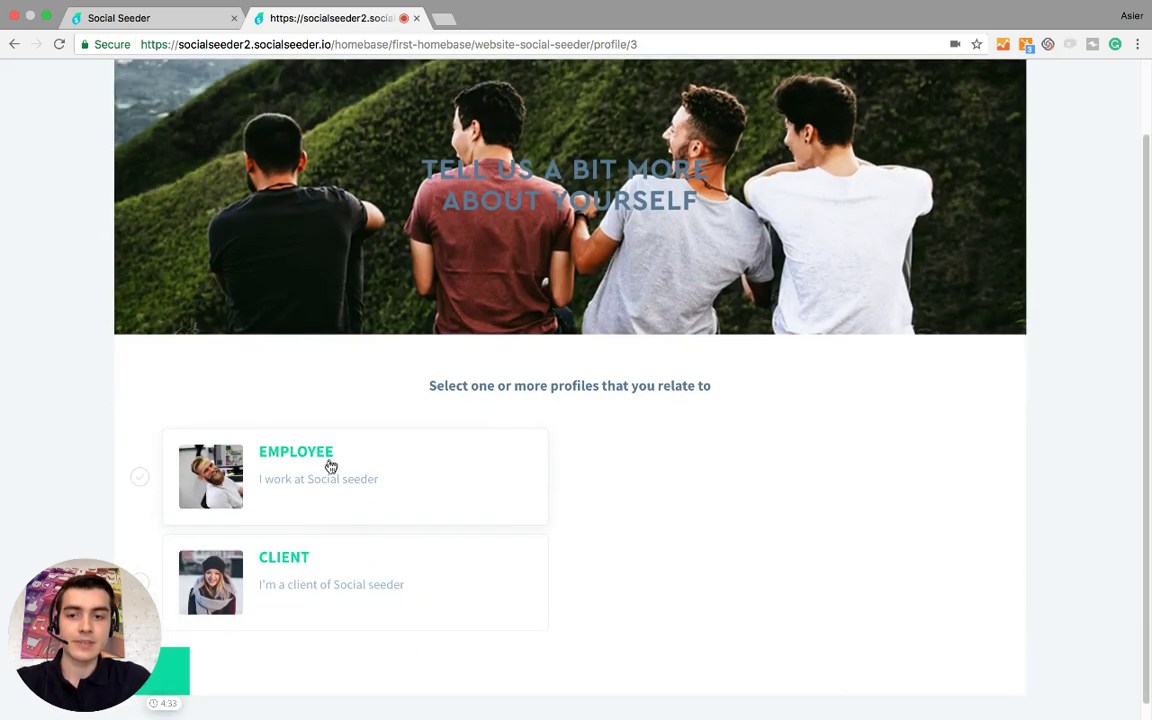
{"action": "left_click", "coordinate": [321, 473]}
{"action": "scroll", "coordinate": [380, 555], "scroll_direction": "down", "scroll_amount": 1}
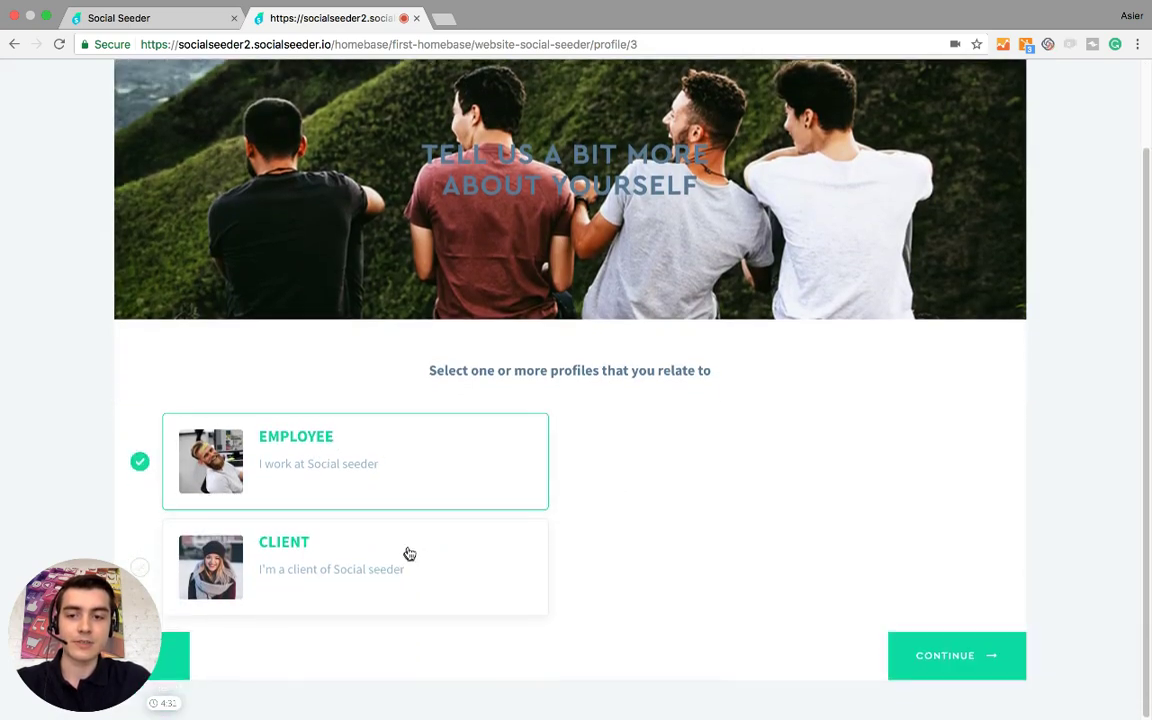
{"action": "left_click", "coordinate": [372, 541]}
{"action": "left_click", "coordinate": [373, 555]}
{"action": "left_click", "coordinate": [975, 658]}
{"action": "scroll", "coordinate": [965, 576], "scroll_direction": "down", "scroll_amount": 5}
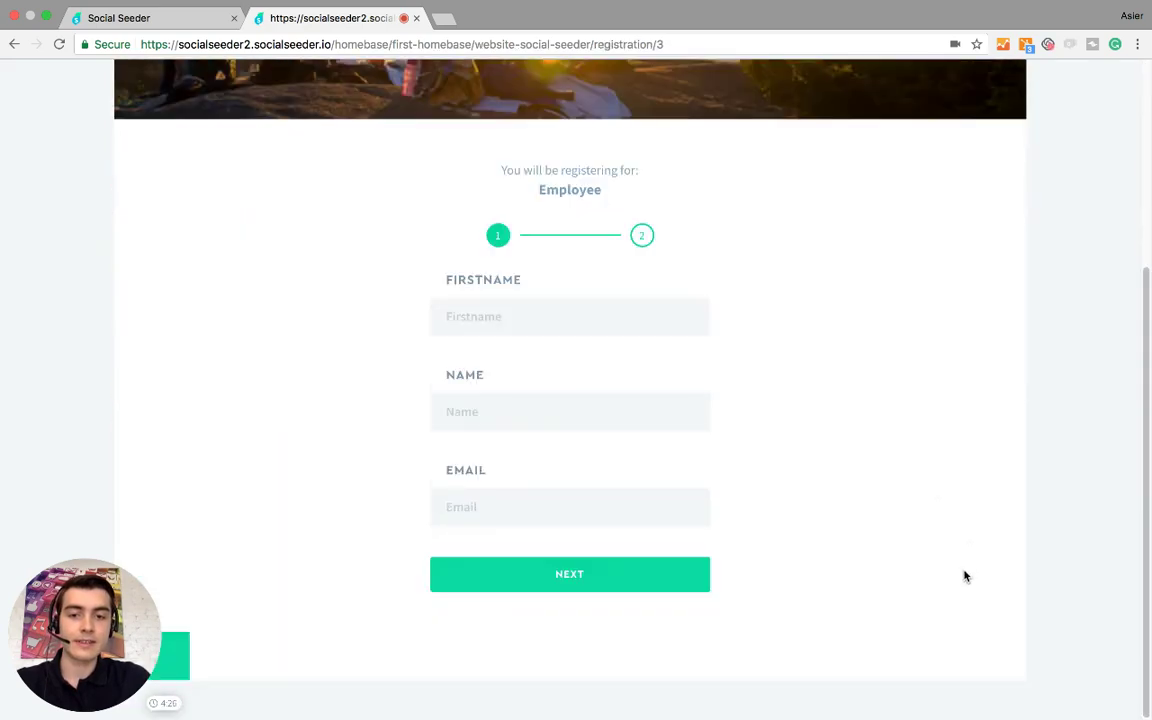
{"action": "scroll", "coordinate": [731, 540], "scroll_direction": "up", "scroll_amount": 1}
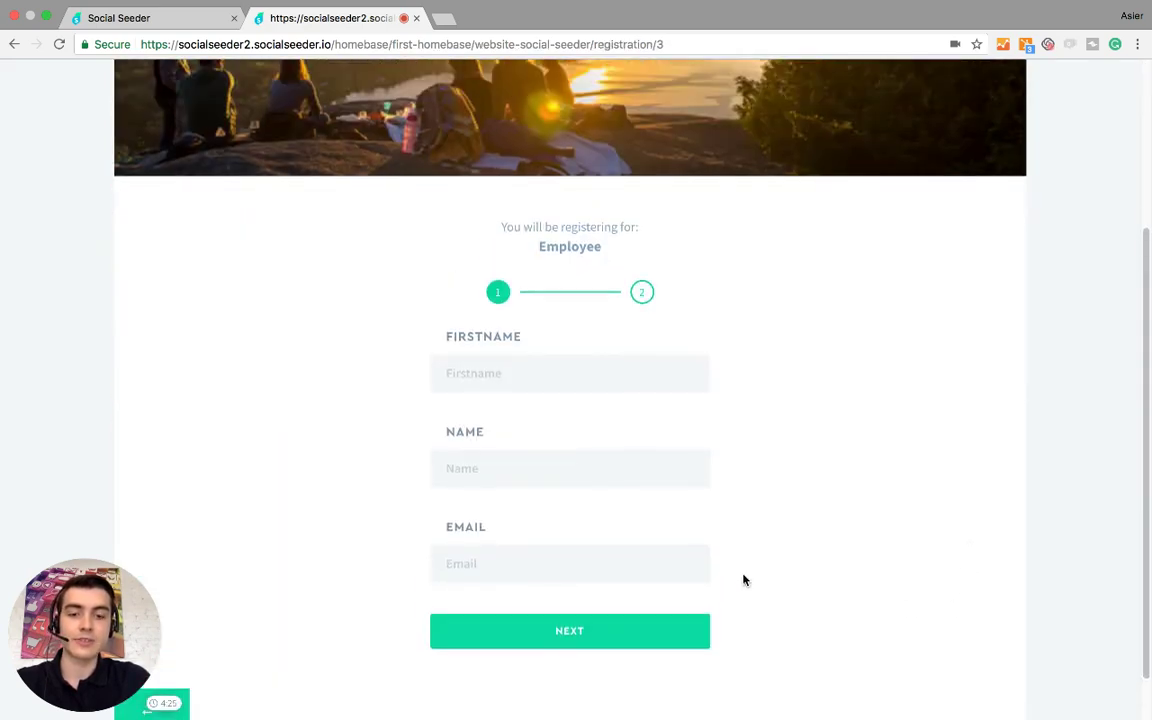
{"action": "scroll", "coordinate": [740, 580], "scroll_direction": "up", "scroll_amount": 4}
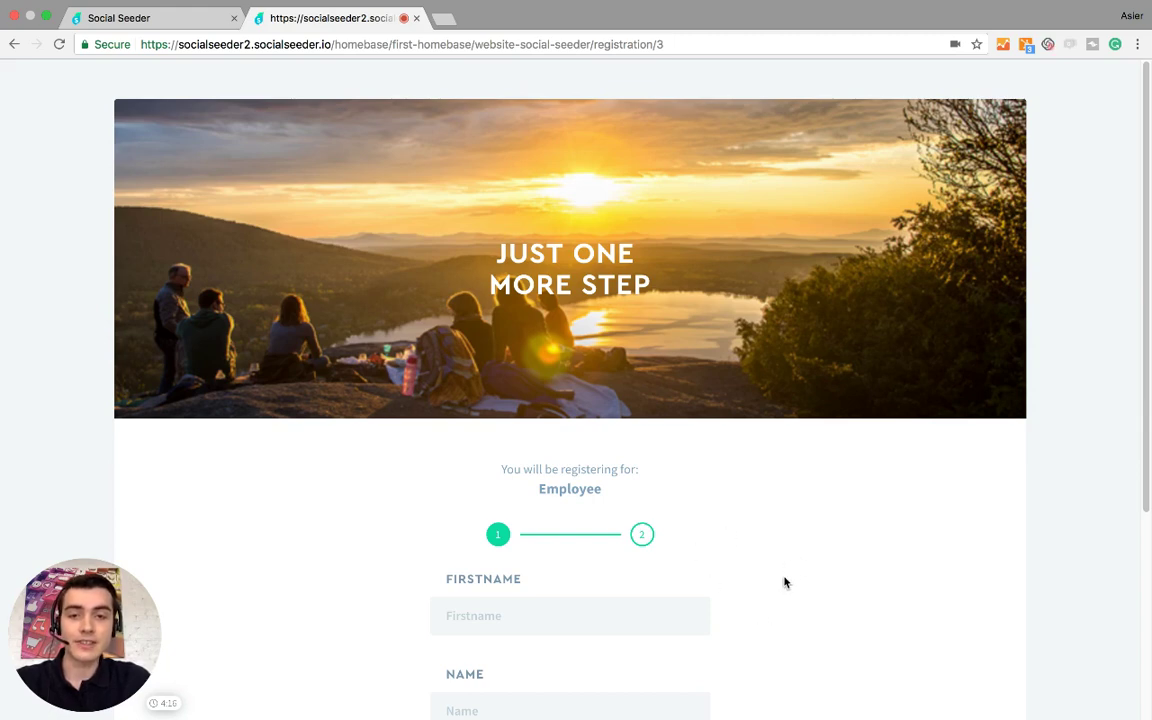
{"action": "scroll", "coordinate": [770, 615], "scroll_direction": "down", "scroll_amount": 1}
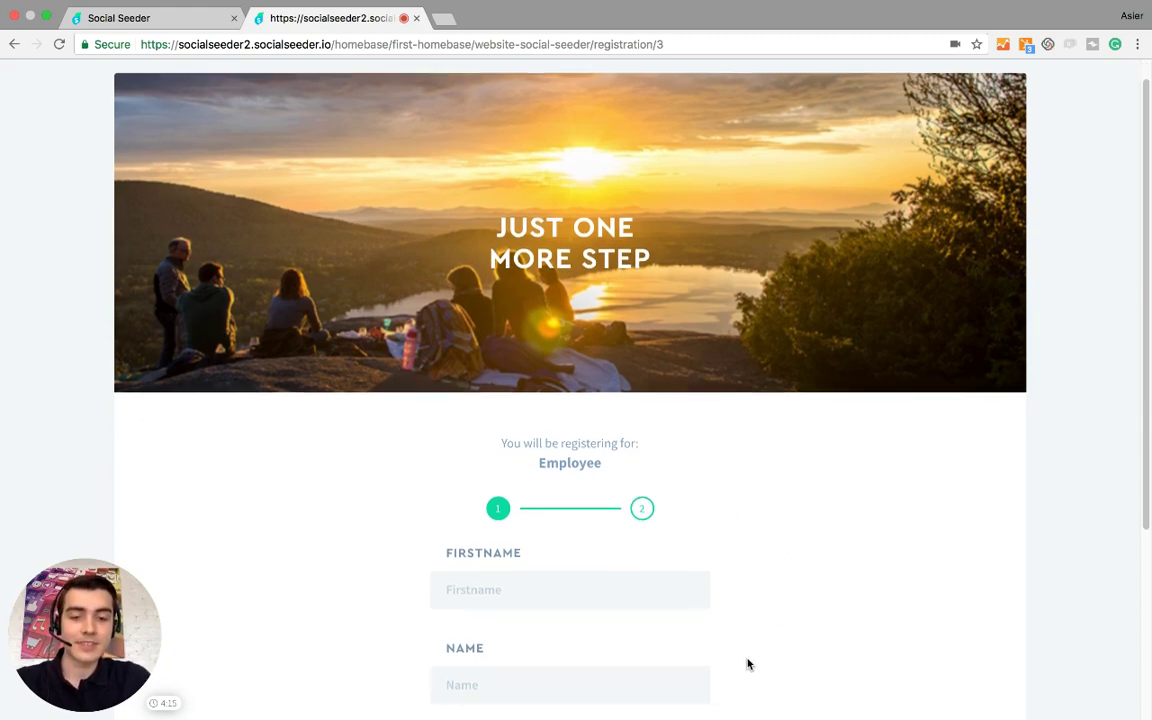